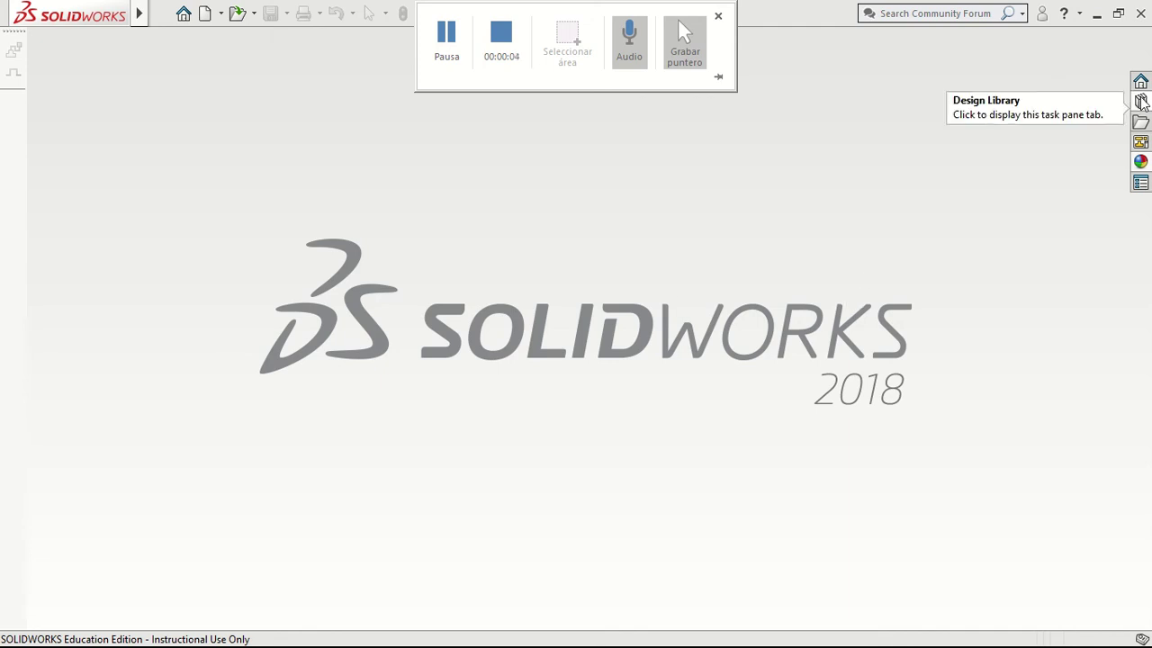
Check the Hole Wizard/Toolbox file location in the System Options and close them.
left_click(162, 14)
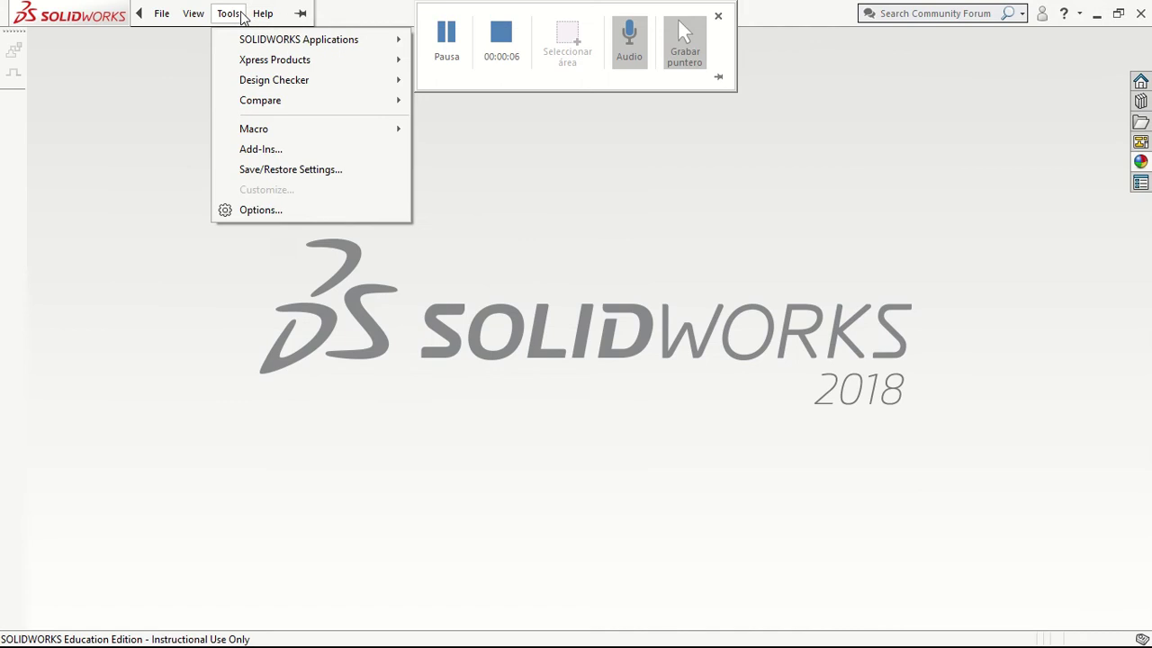
left_click(261, 210)
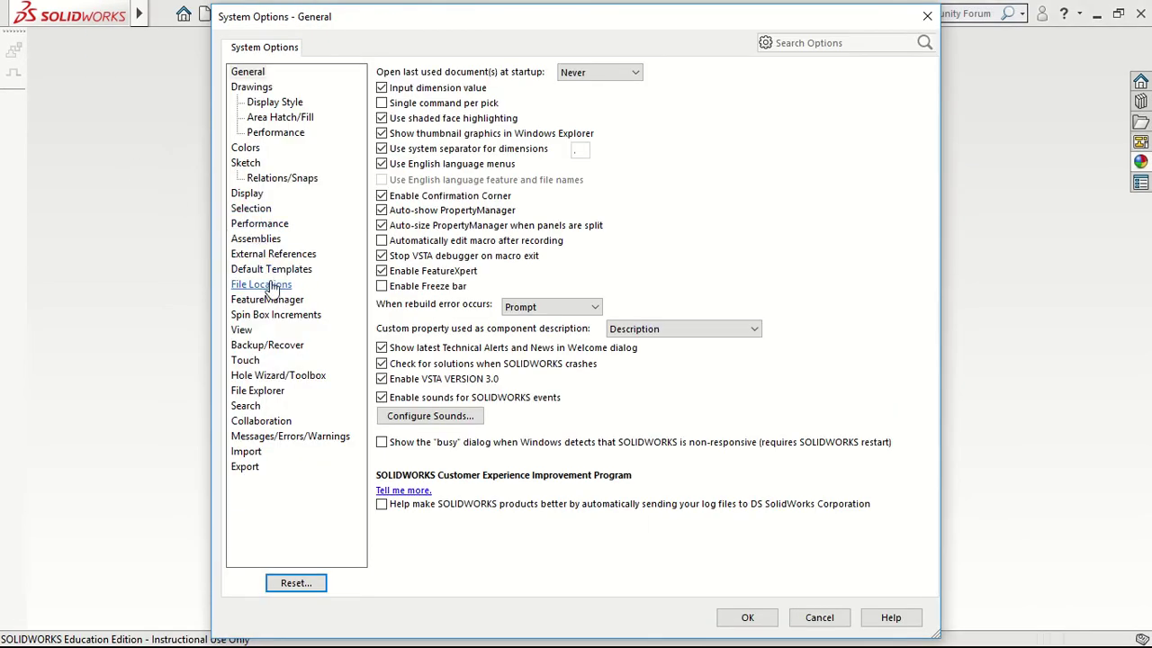
left_click(270, 286)
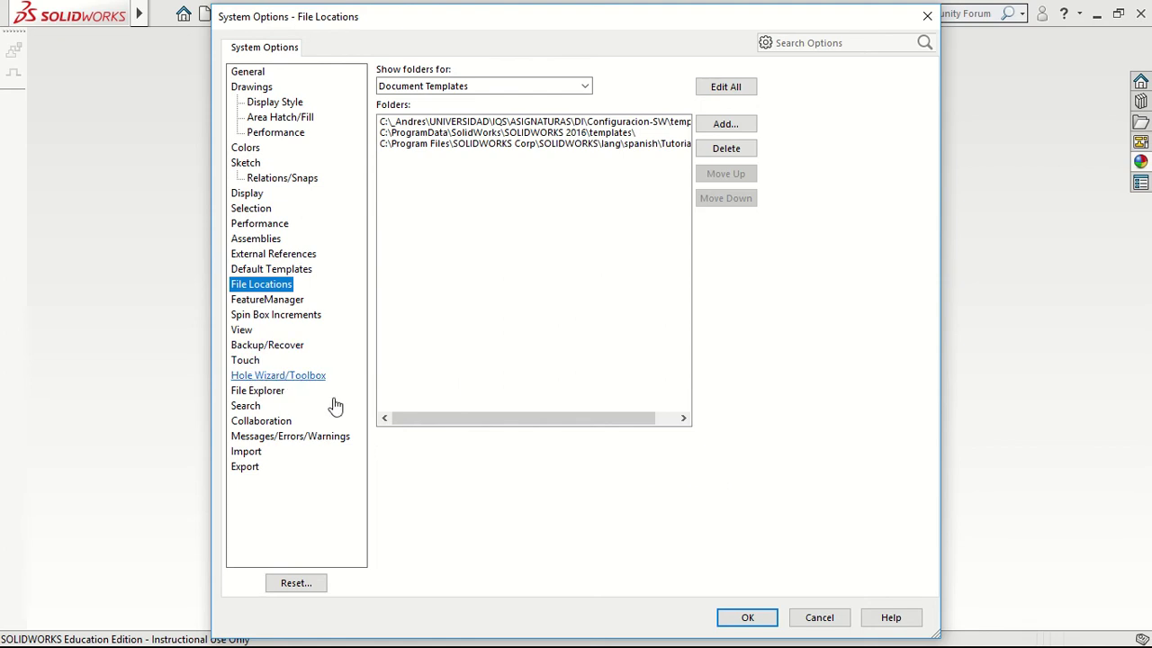
left_click(303, 378)
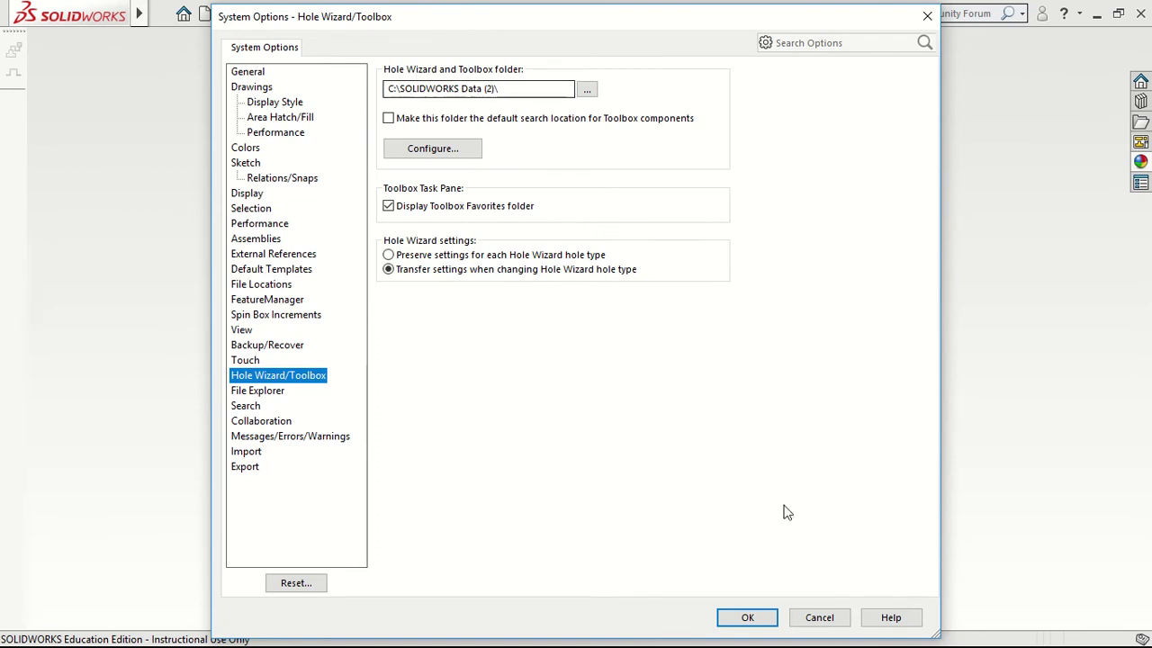
left_click(749, 617)
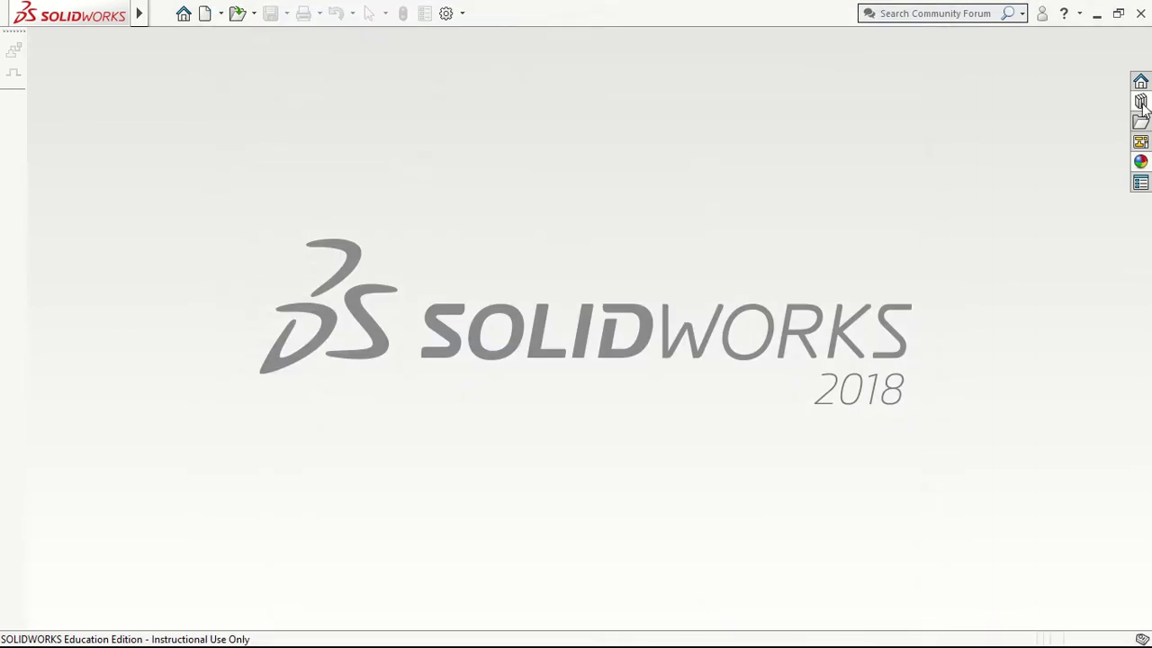
Open the Design Library's Toolbox and expand the DIN standard.
left_click(1140, 101)
left_click(896, 109)
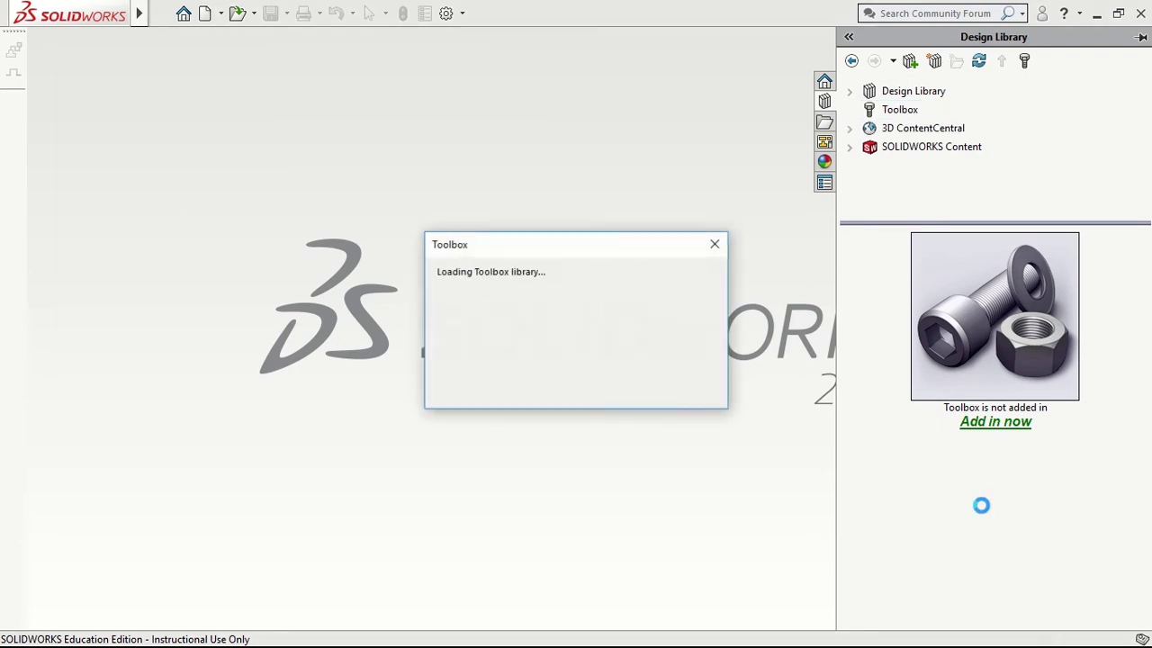
left_click(849, 109)
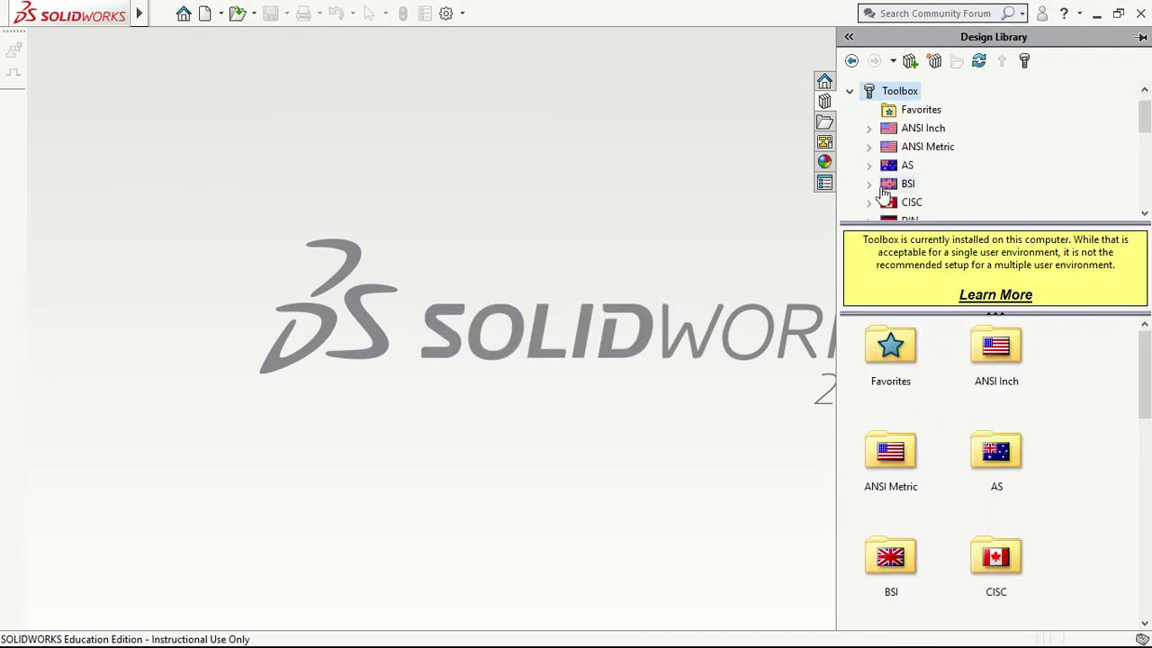
left_click(1145, 203)
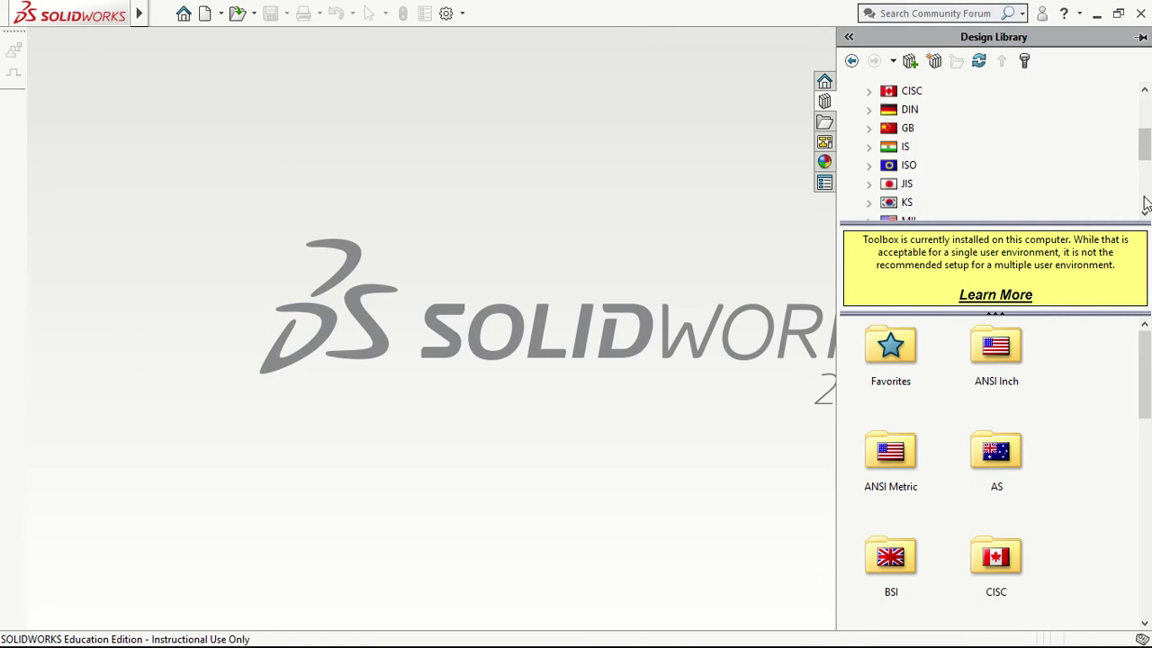
left_click(869, 109)
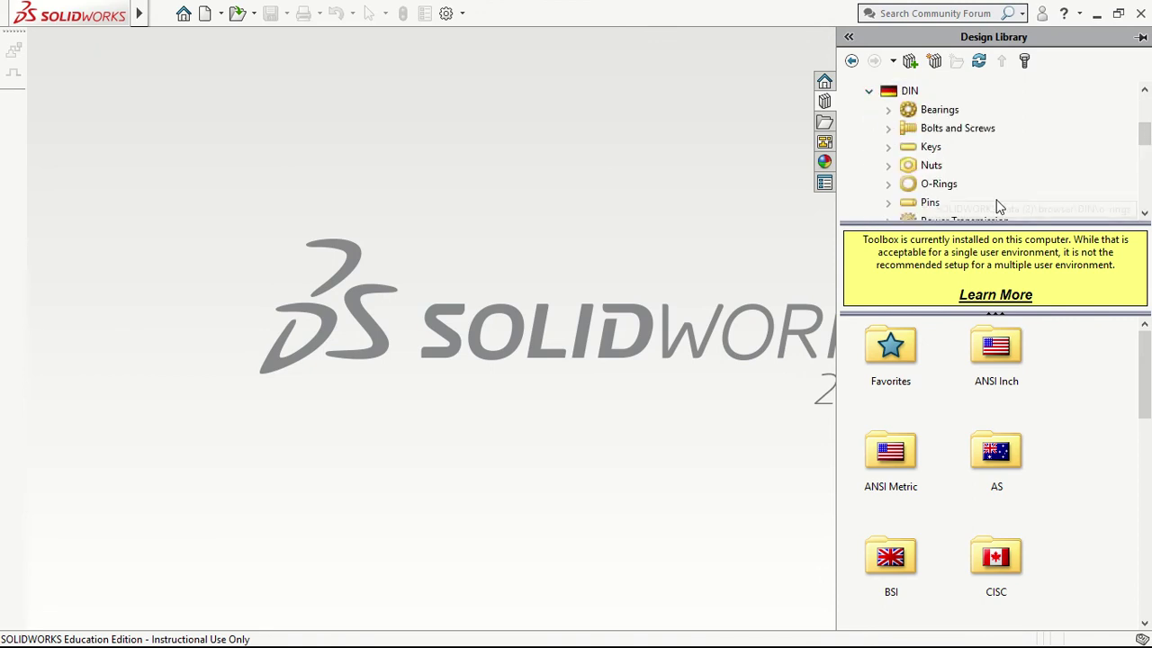
left_click(1145, 214)
left_click(1145, 213)
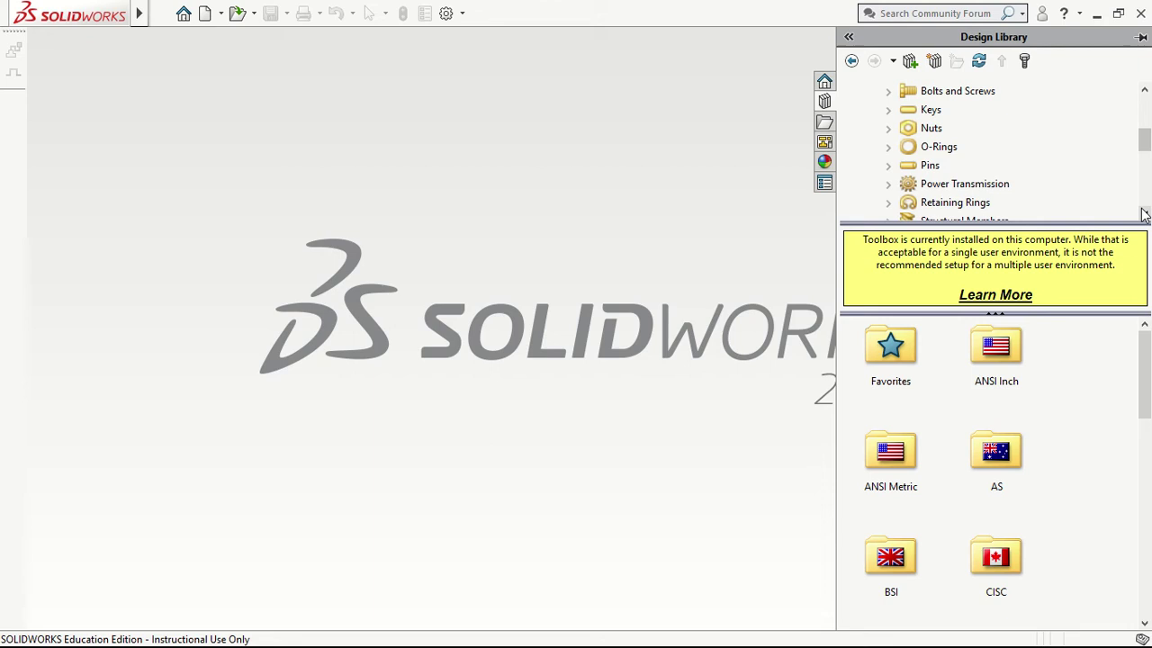
Show the Power Transmission gears and select Helical Gear, then Spur Gear.
left_click(890, 184)
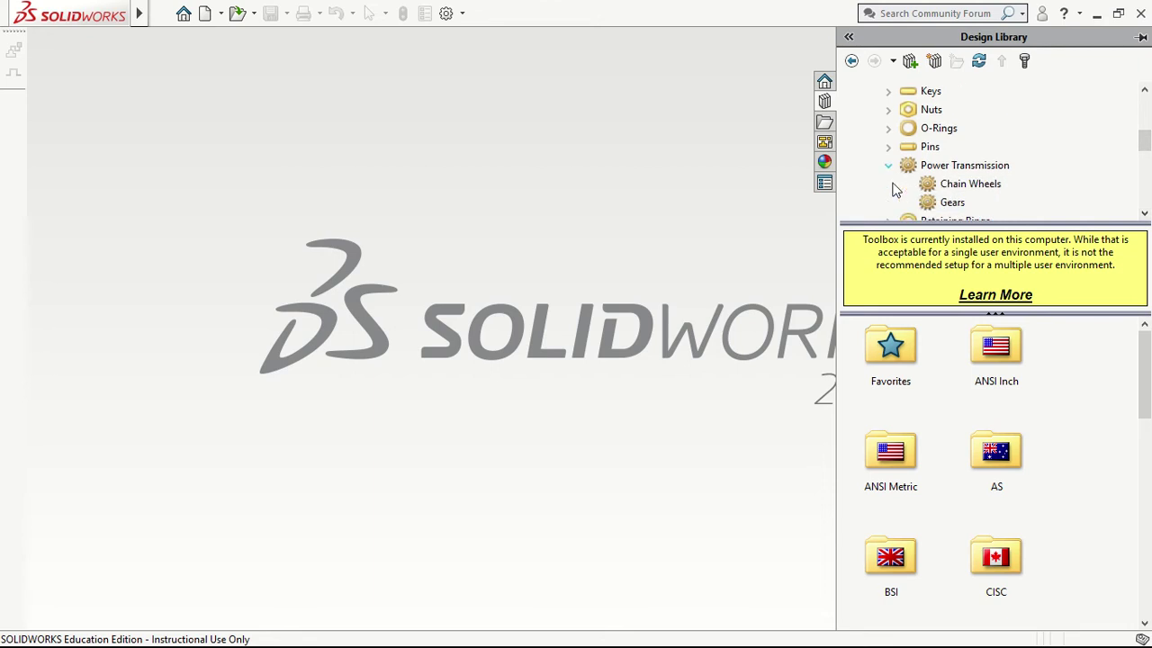
left_click(952, 202)
mouse_move(891, 356)
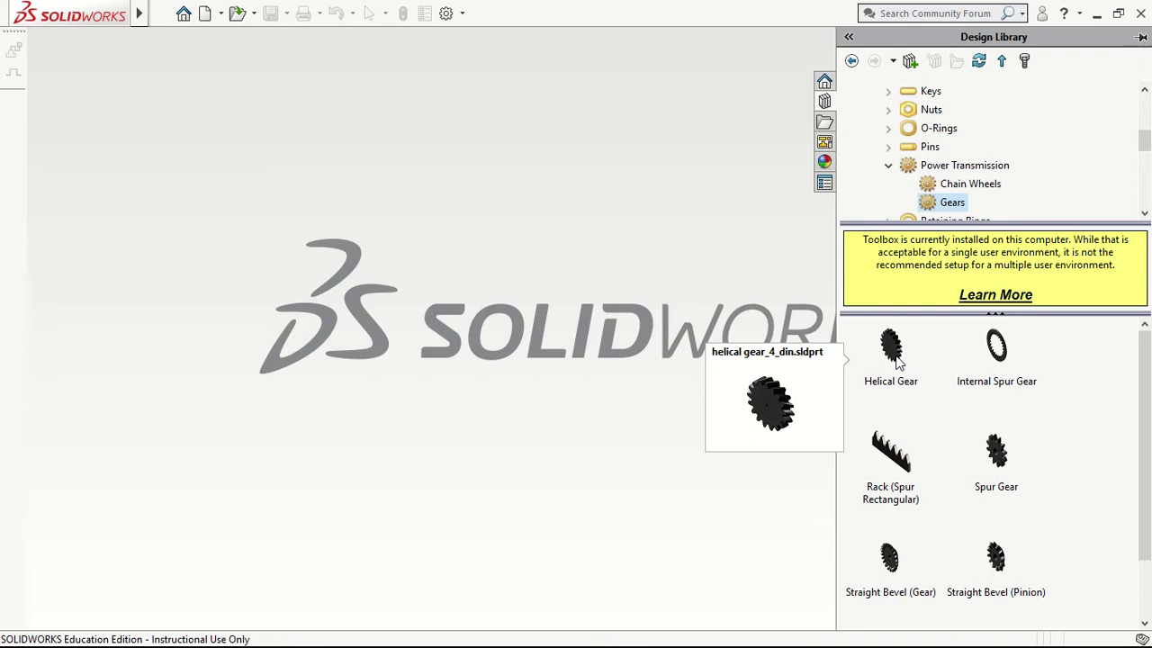
left_click(896, 360)
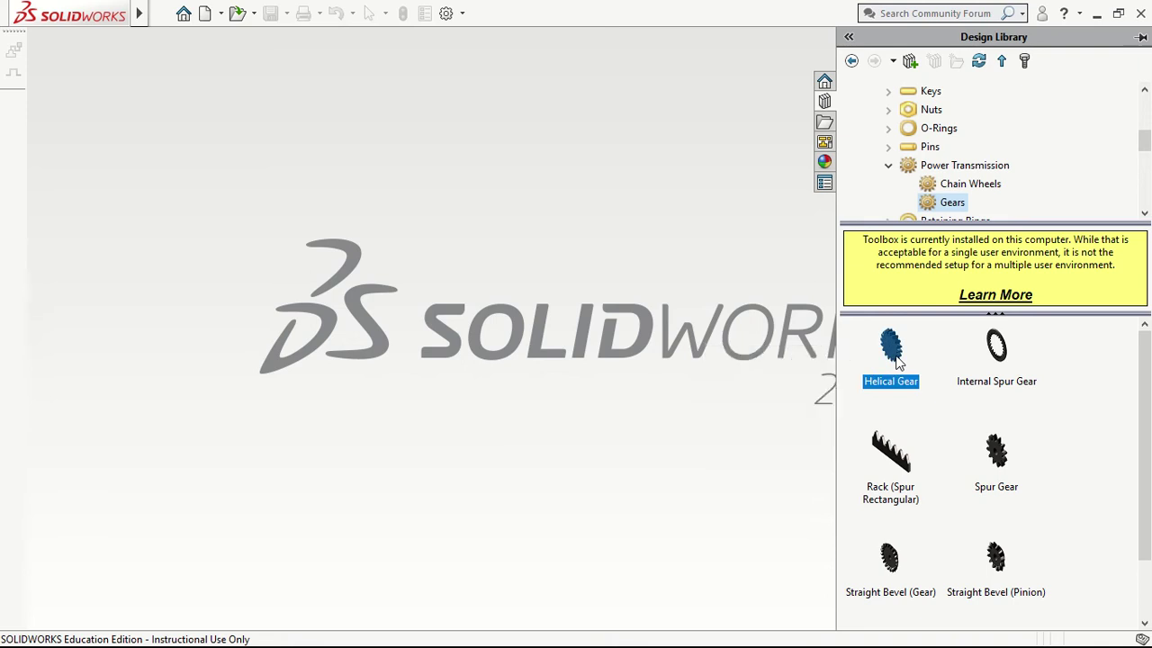
left_click(999, 459)
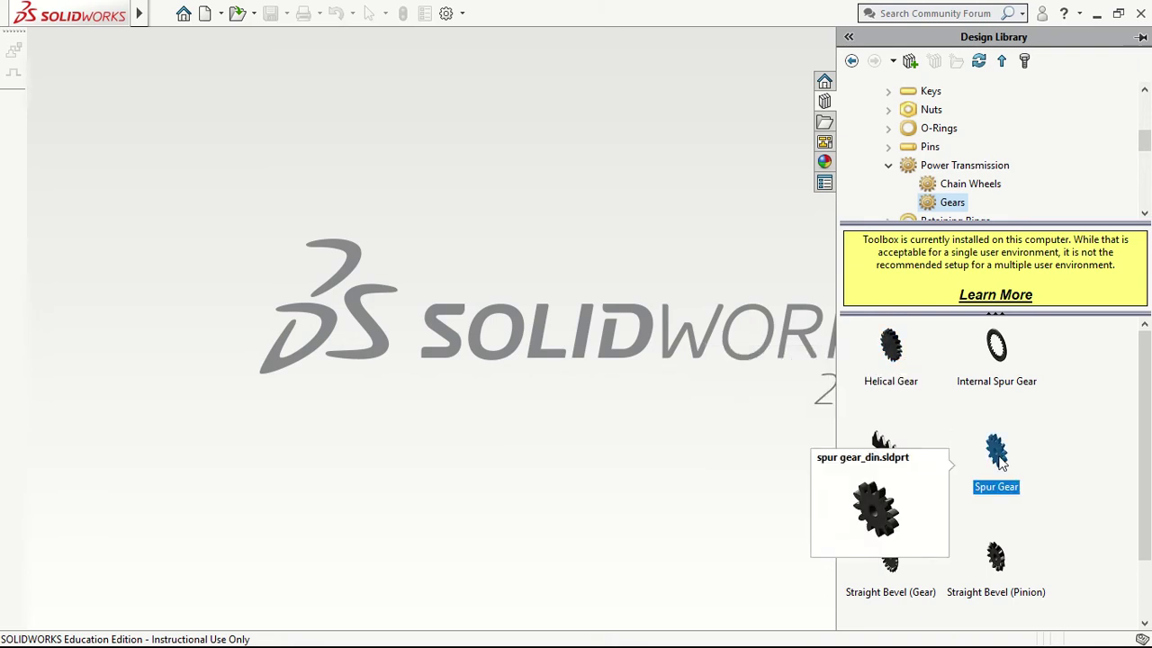
Create a new part from the DIN Spur Gear and scroll to its properties.
right_click(999, 461)
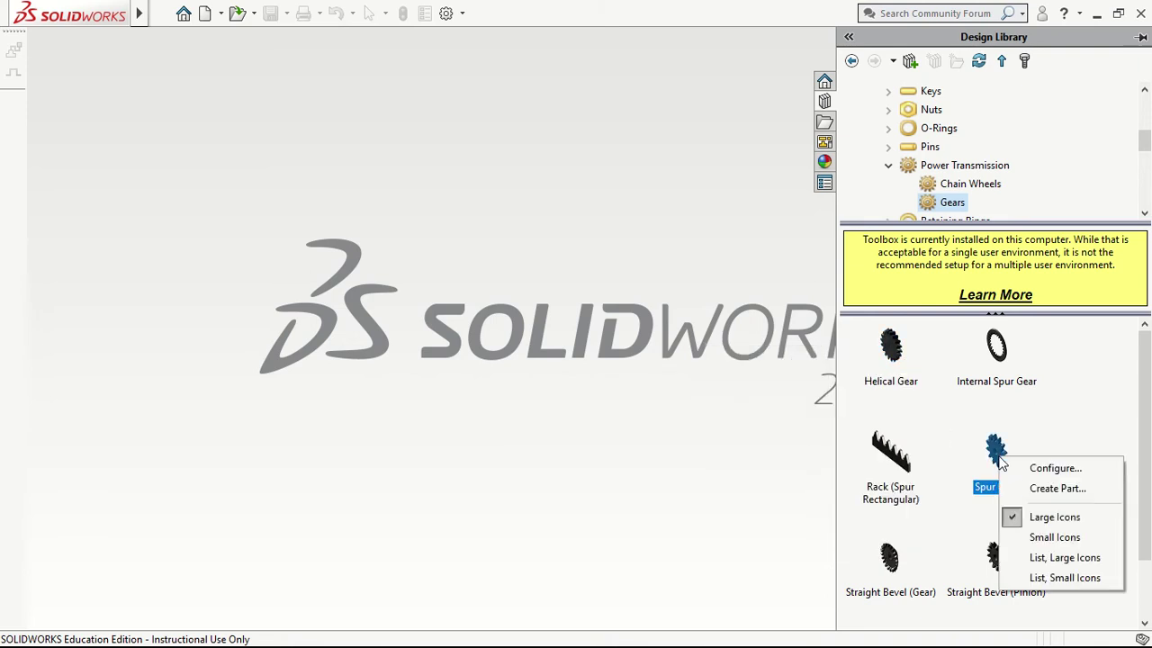
left_click(1043, 490)
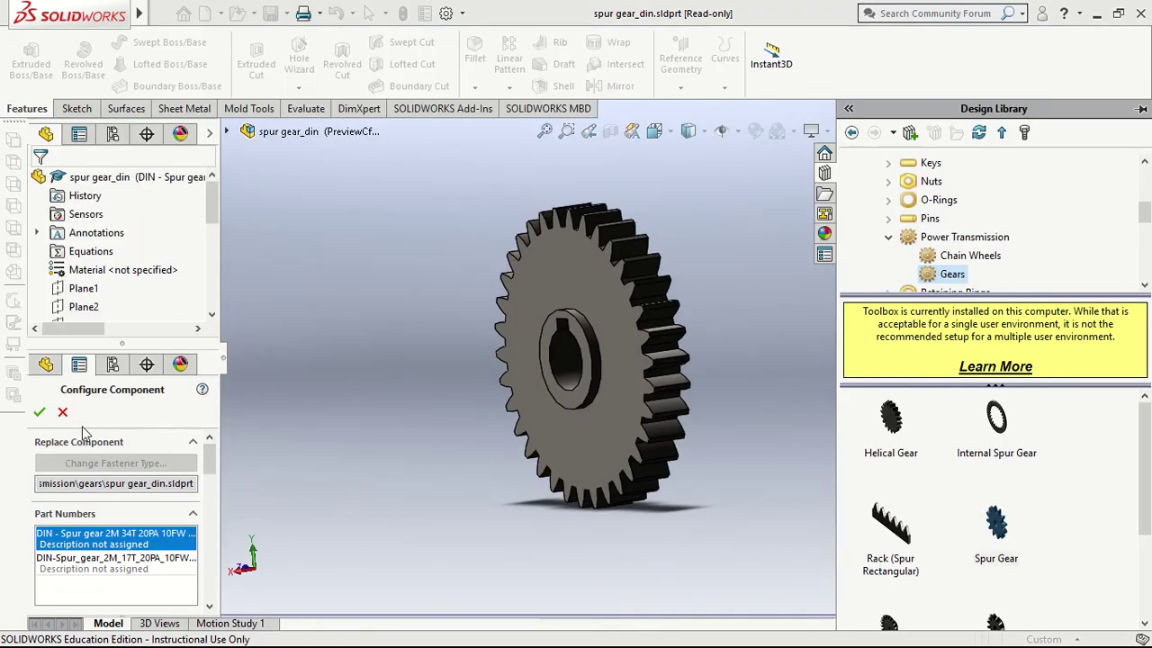
left_click(213, 591)
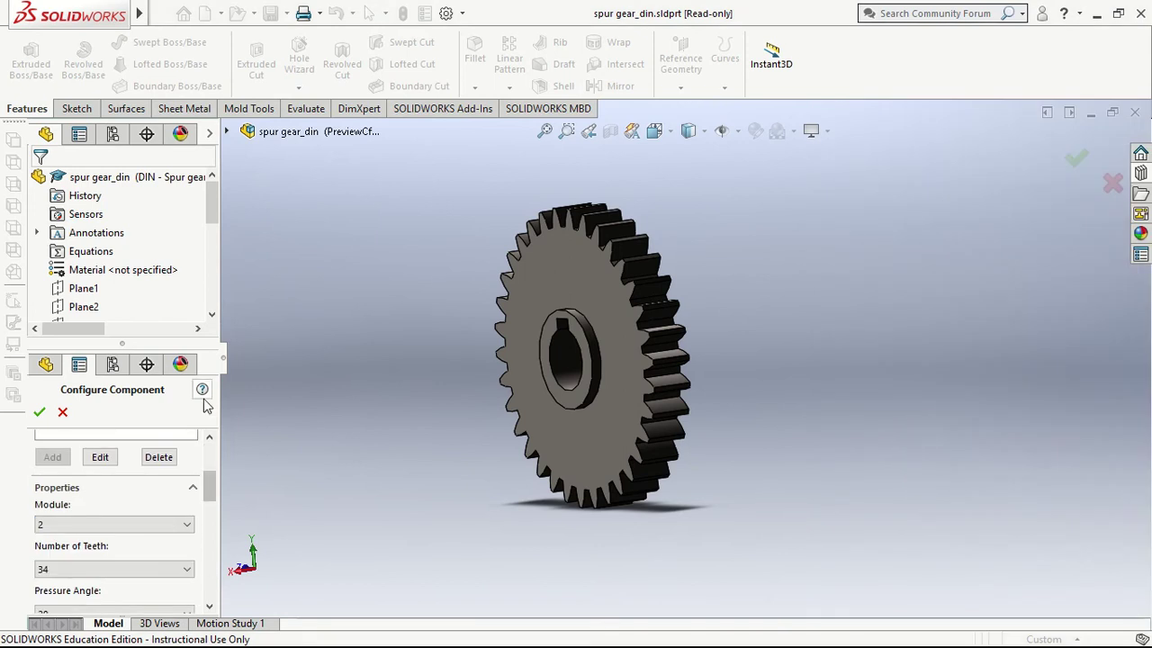
left_click(210, 607)
left_click(209, 608)
left_click(209, 607)
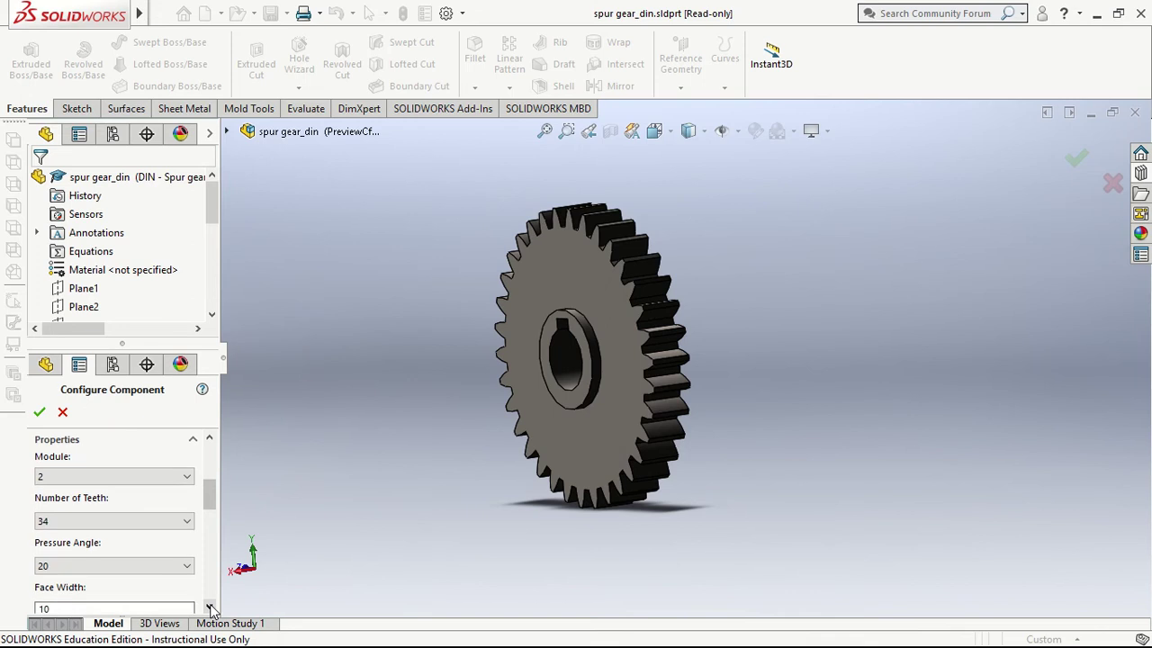
Set the spur gear's Number of Teeth to 30.
left_click(55, 521)
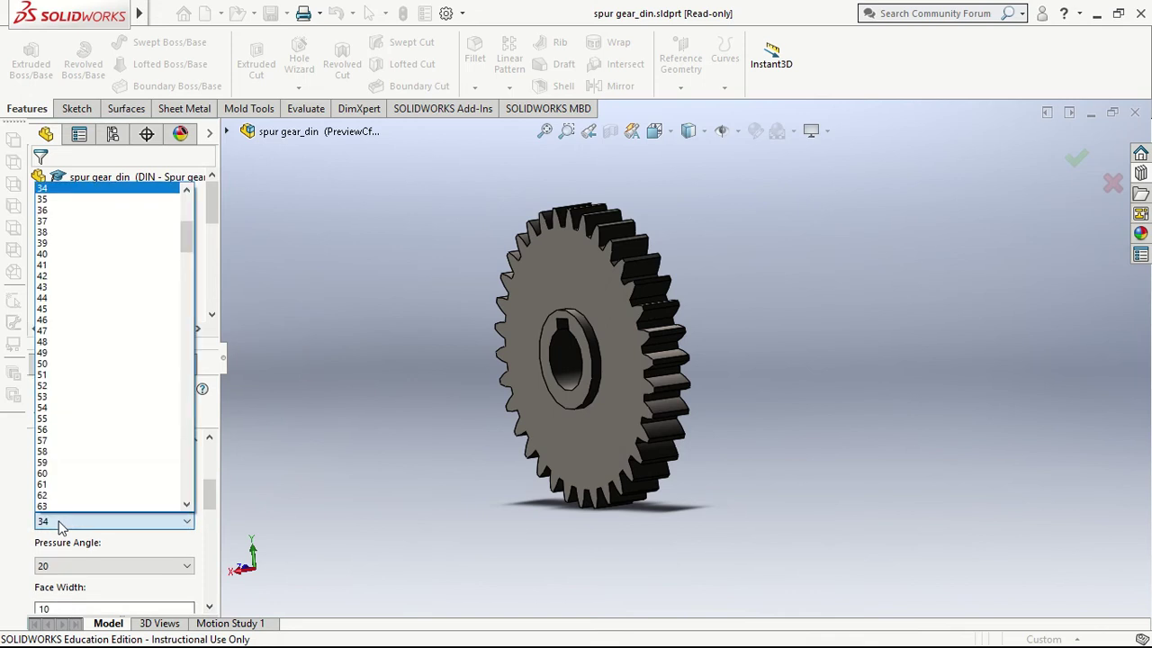
left_click(186, 190)
left_click(187, 191)
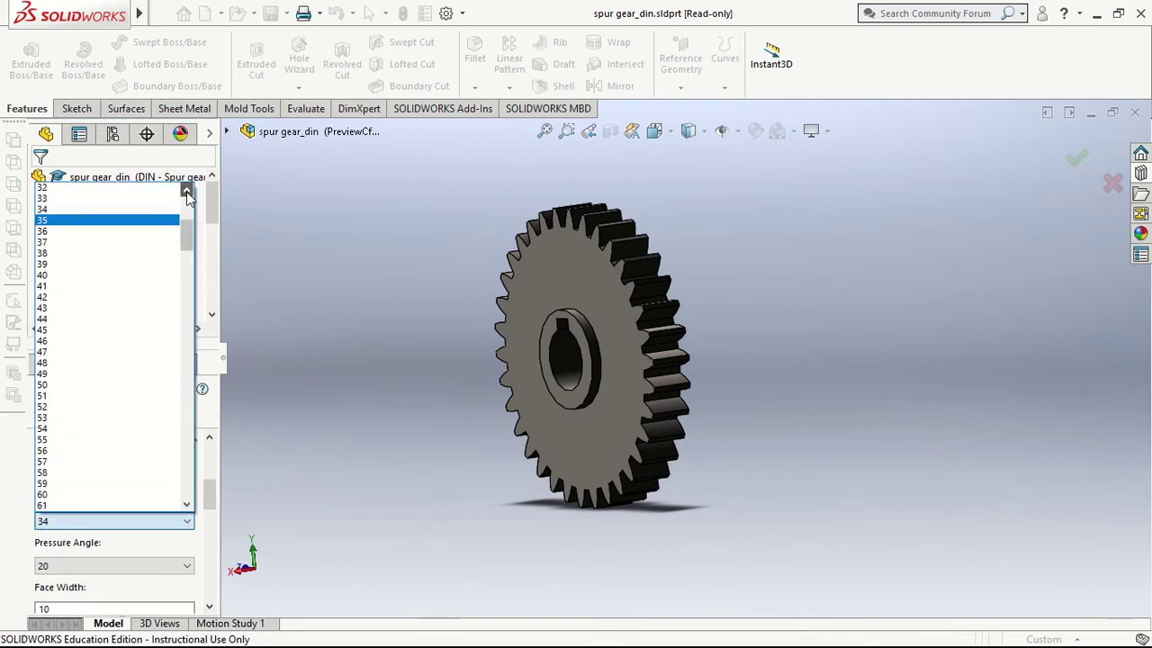
left_click(186, 190)
left_click(186, 191)
left_click(186, 190)
left_click(85, 213)
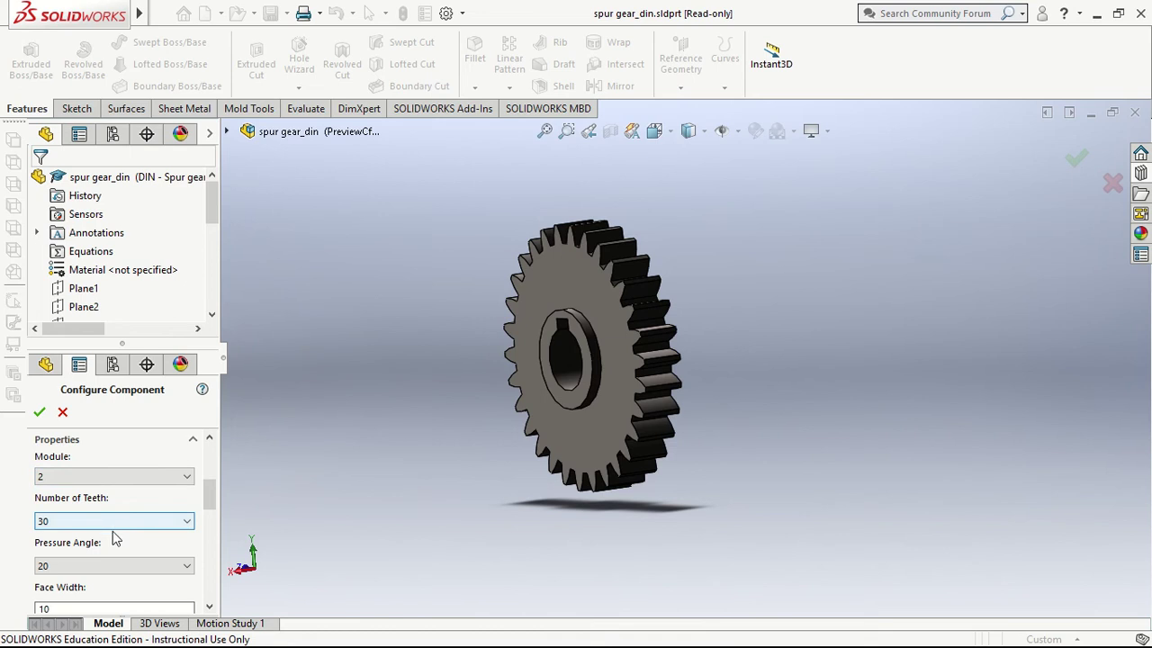
Orbit the gear nearly edge-on and type 30 for the hub diameter.
left_click(213, 608)
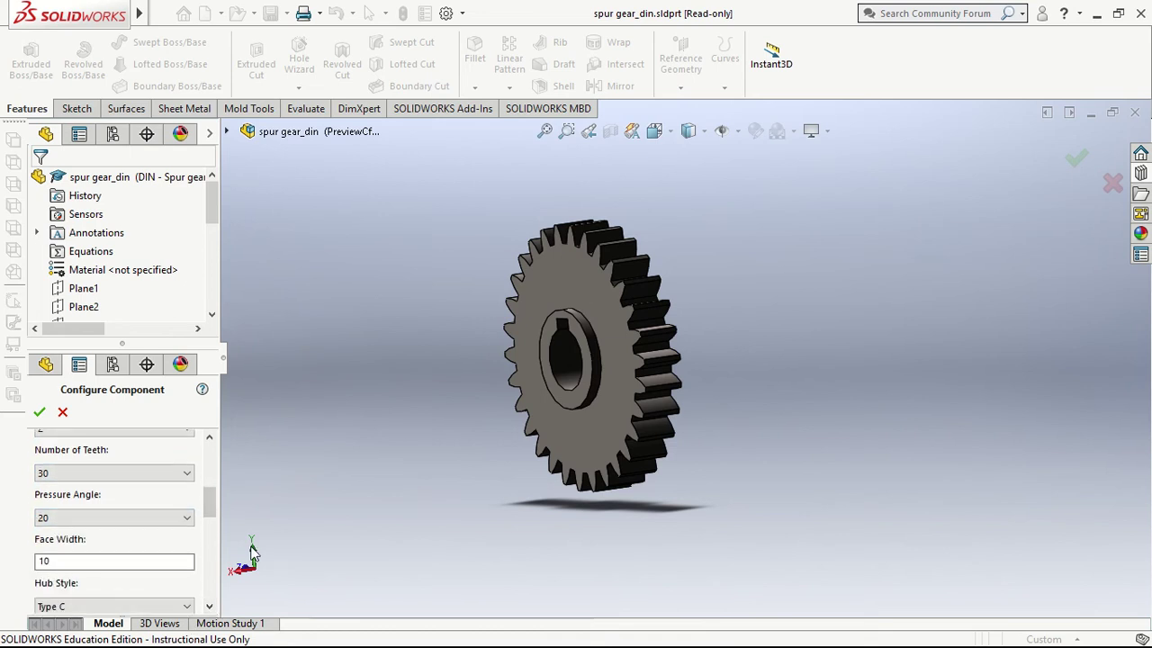
left_click(210, 608)
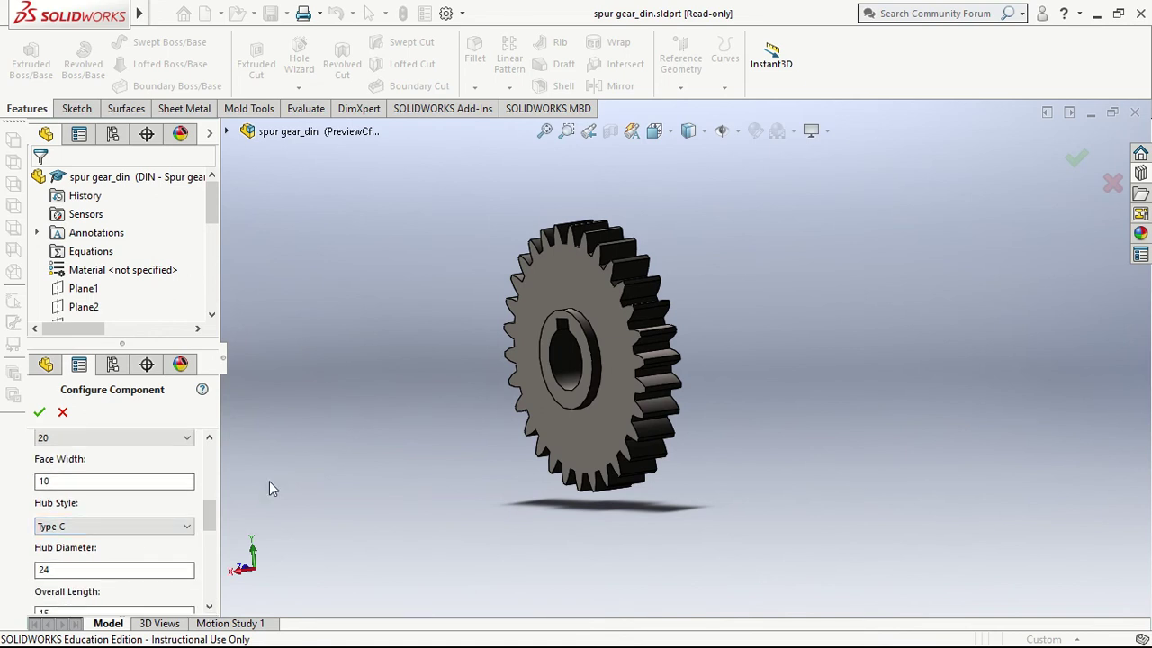
mouse_move(399, 449)
middle_mouse_down()
mouse_move(619, 371)
mouse_move(575, 372)
mouse_move(861, 399)
mouse_move(903, 376)
middle_mouse_up()
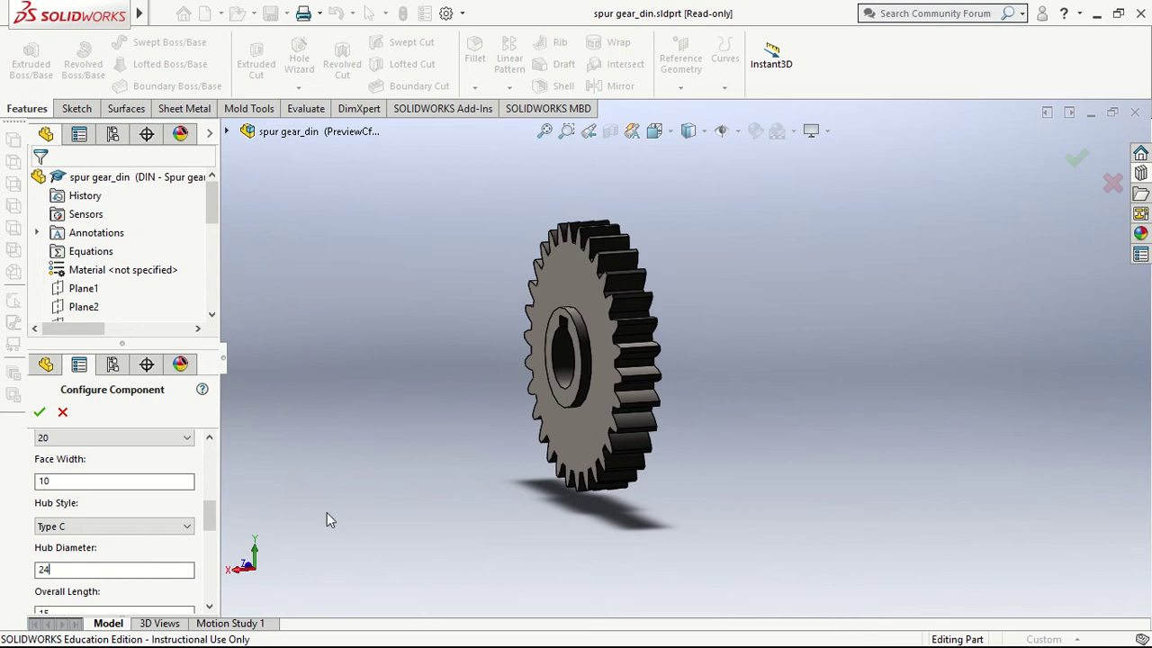
left_click(209, 606)
left_click(209, 606)
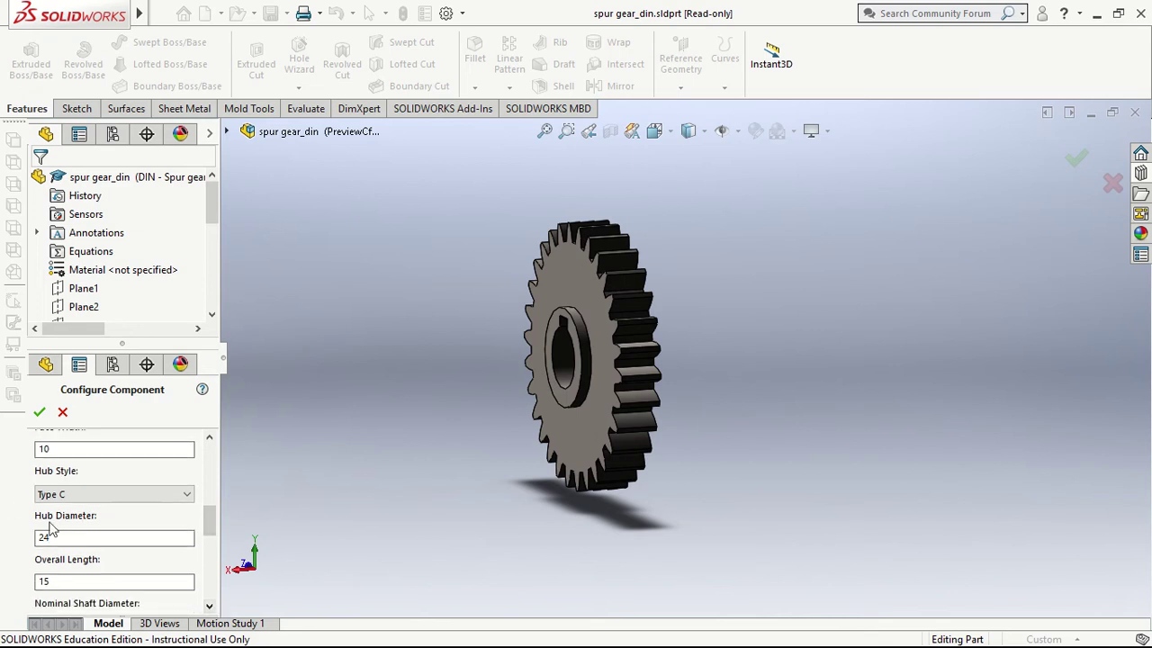
type("30")
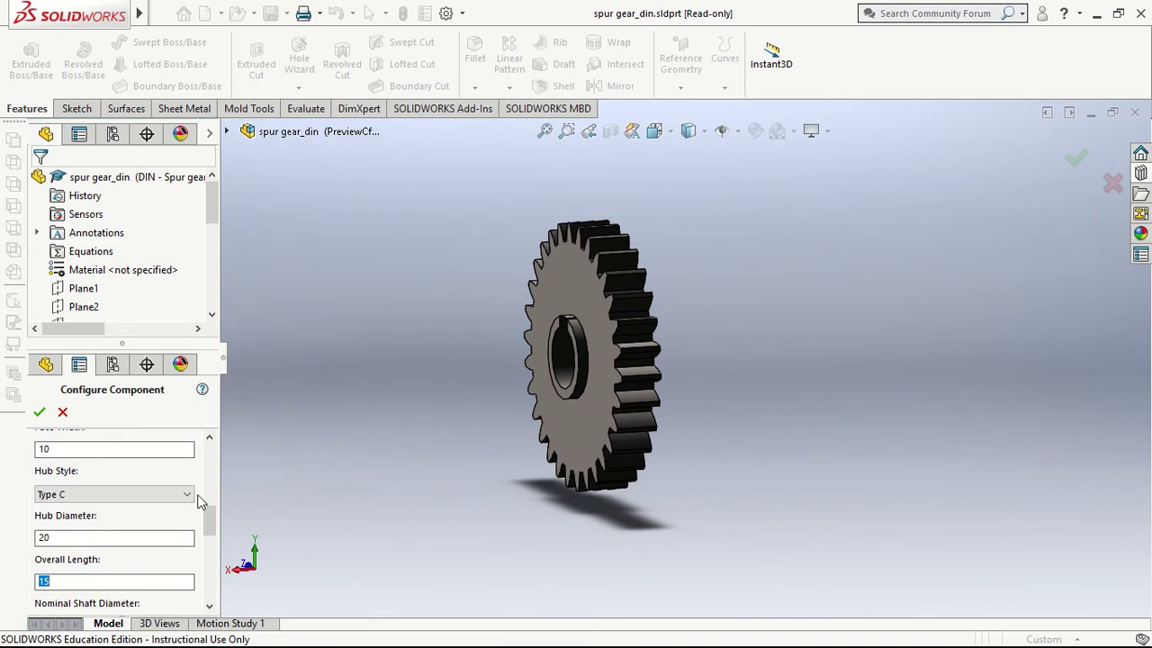
left_click(210, 438)
left_click(209, 438)
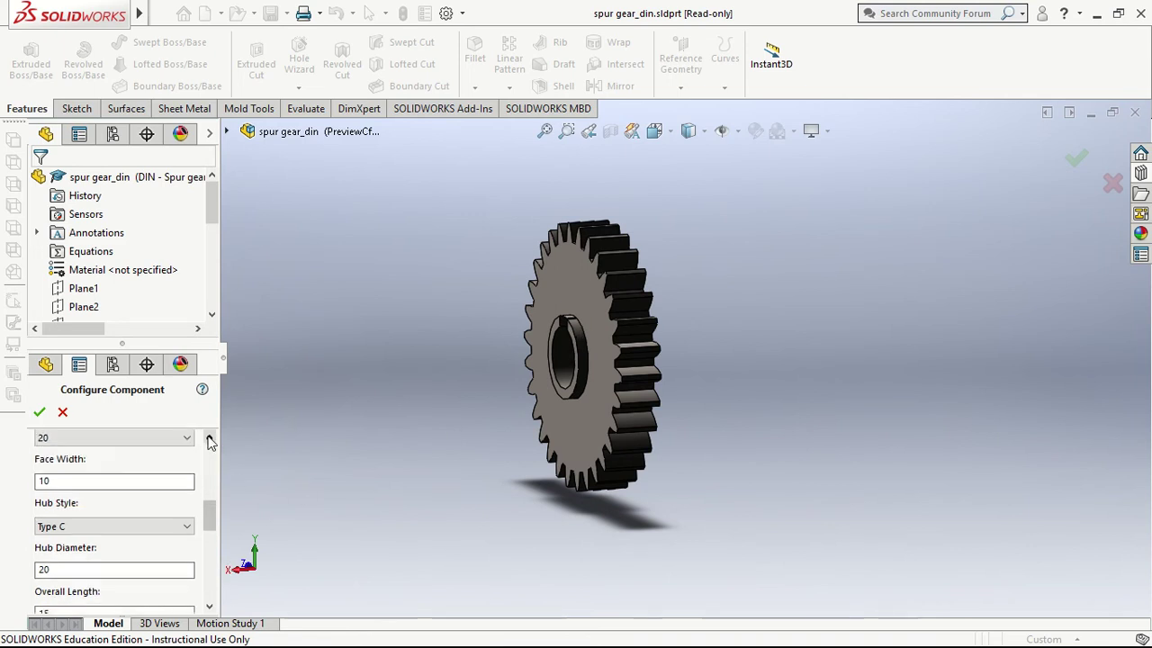
left_click(210, 439)
left_click(209, 438)
left_click(209, 606)
left_click(208, 605)
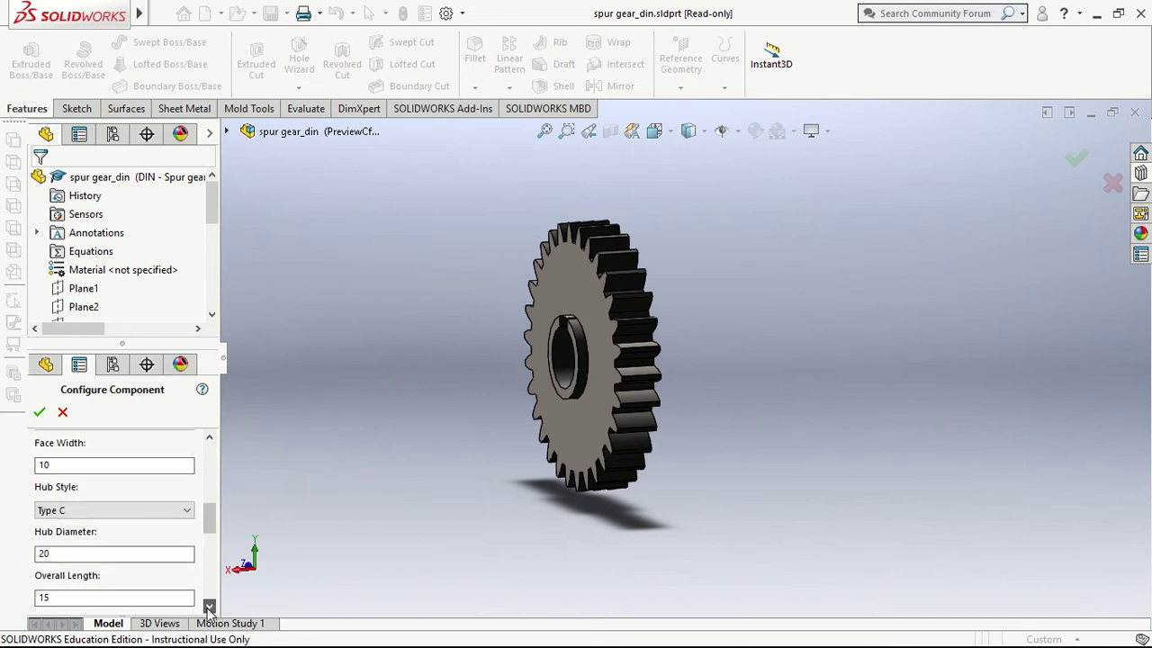
left_click(209, 606)
Apply hub diameter 30, overall length 15, shaft diameter 15 and a square keyway.
double_click(36, 537)
type("30")
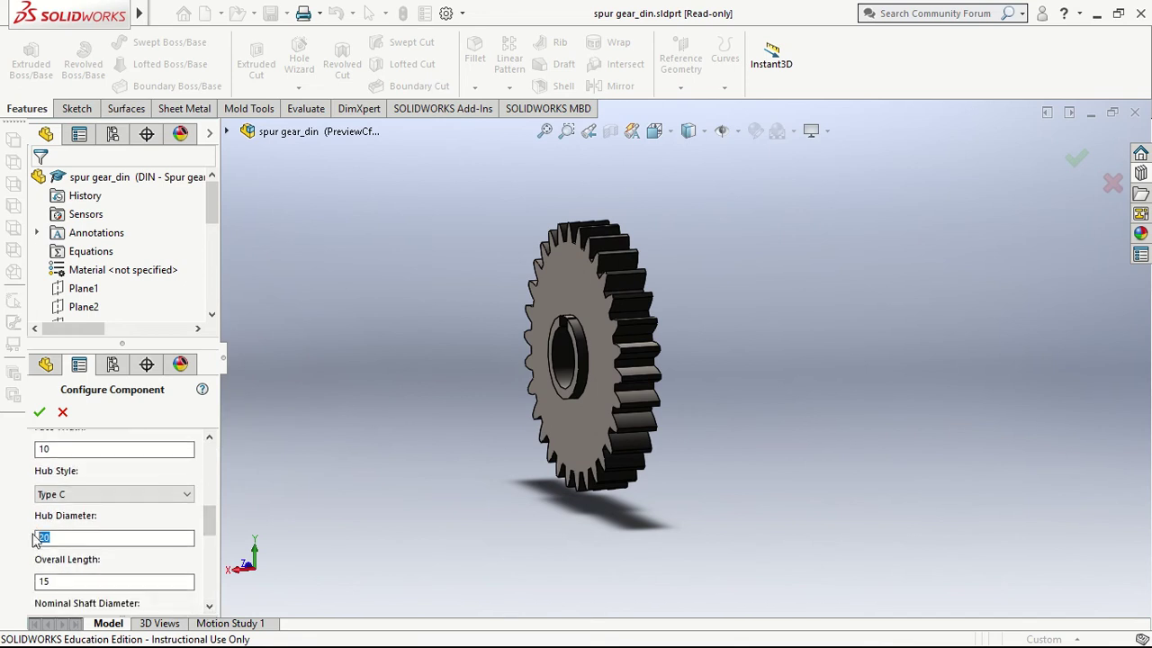
double_click(96, 579)
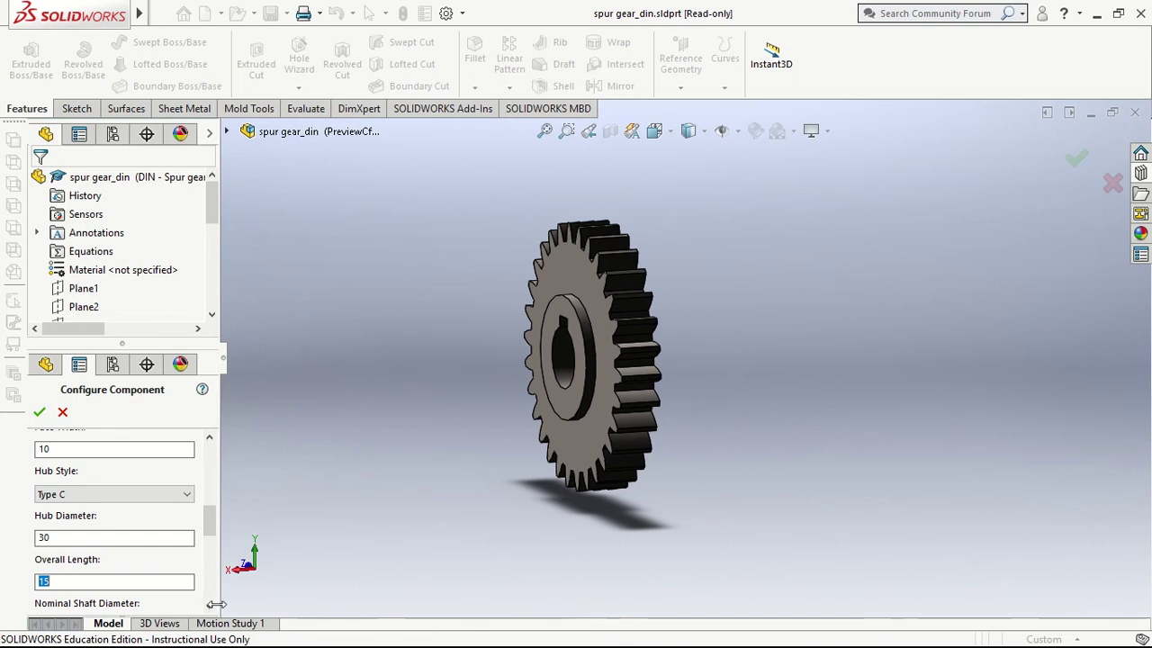
scroll(90, 558, "down", 5)
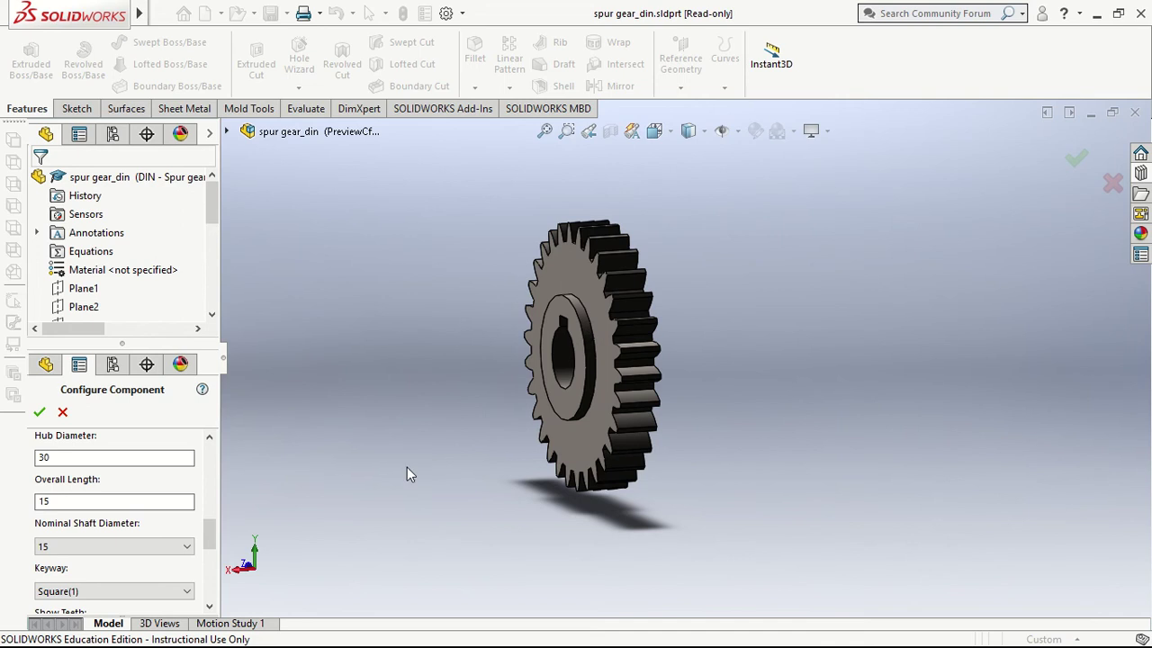
left_click(209, 607)
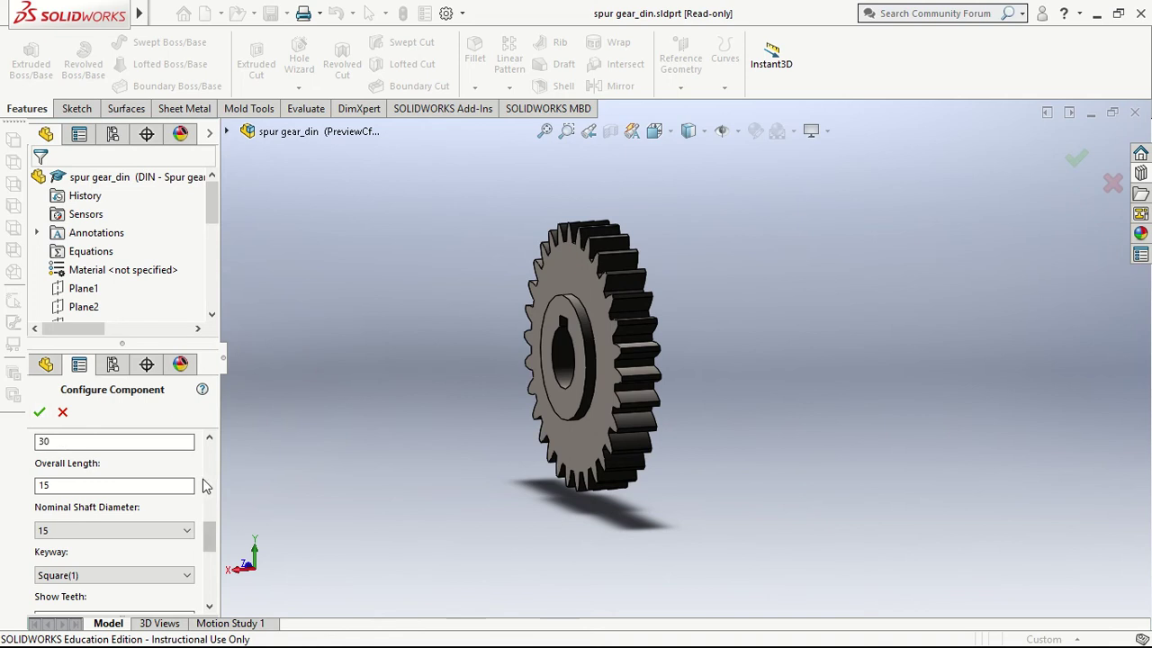
scroll(215, 540, "up", 5)
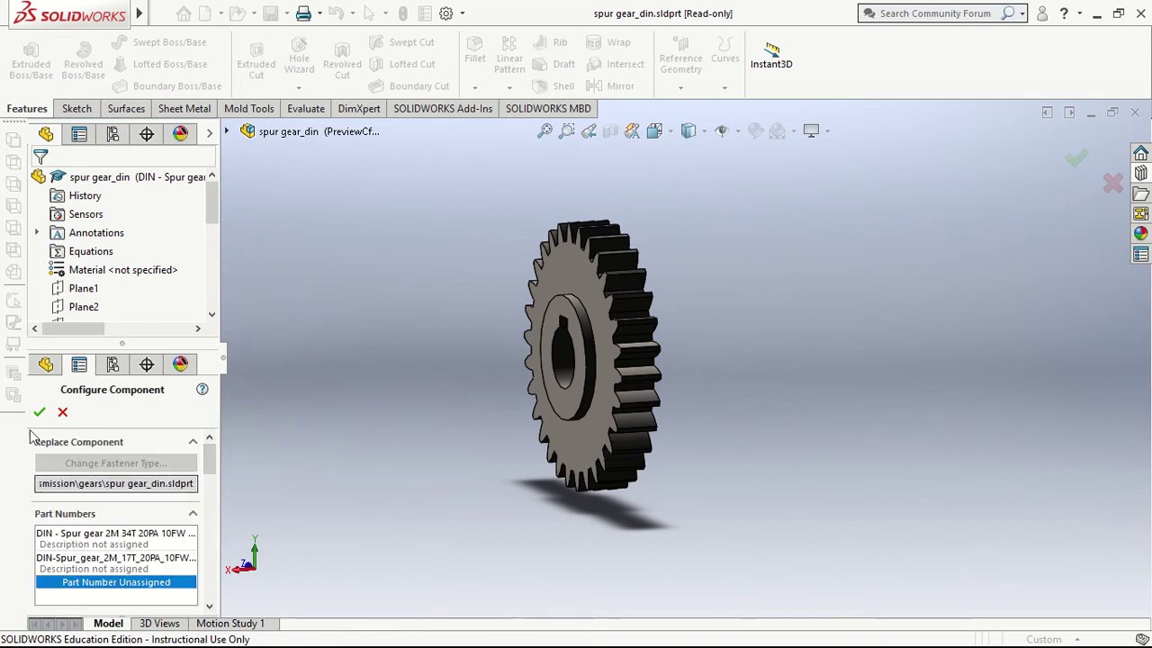
Add a new part number for the configured gear and accept the generated number.
left_click(209, 608)
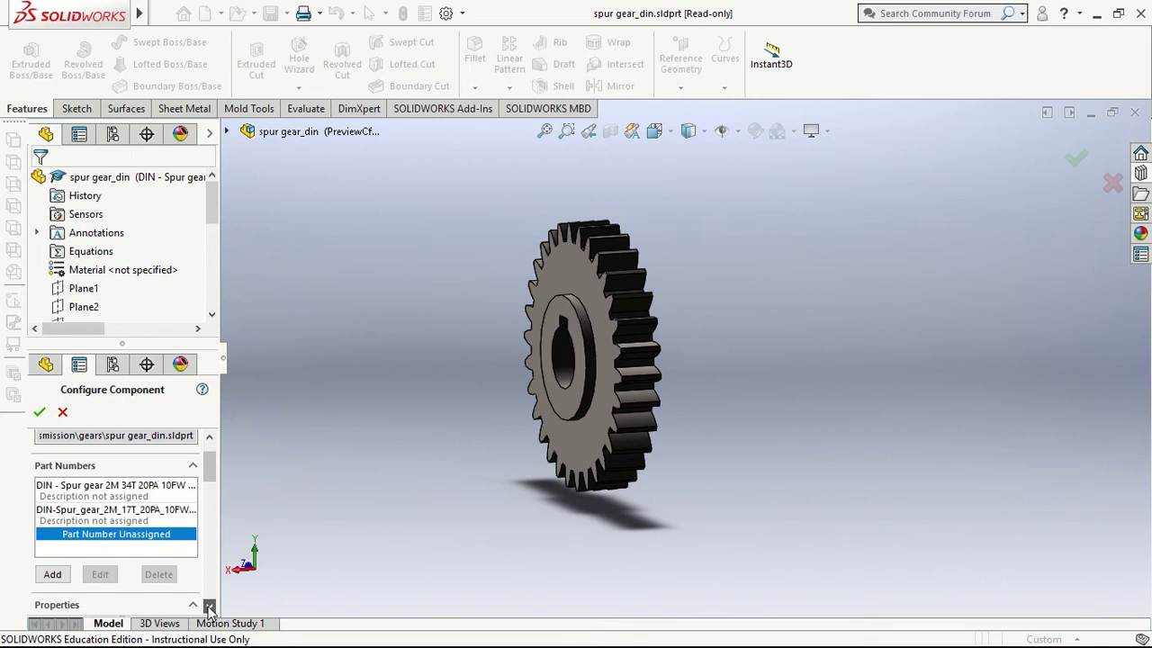
left_click(52, 574)
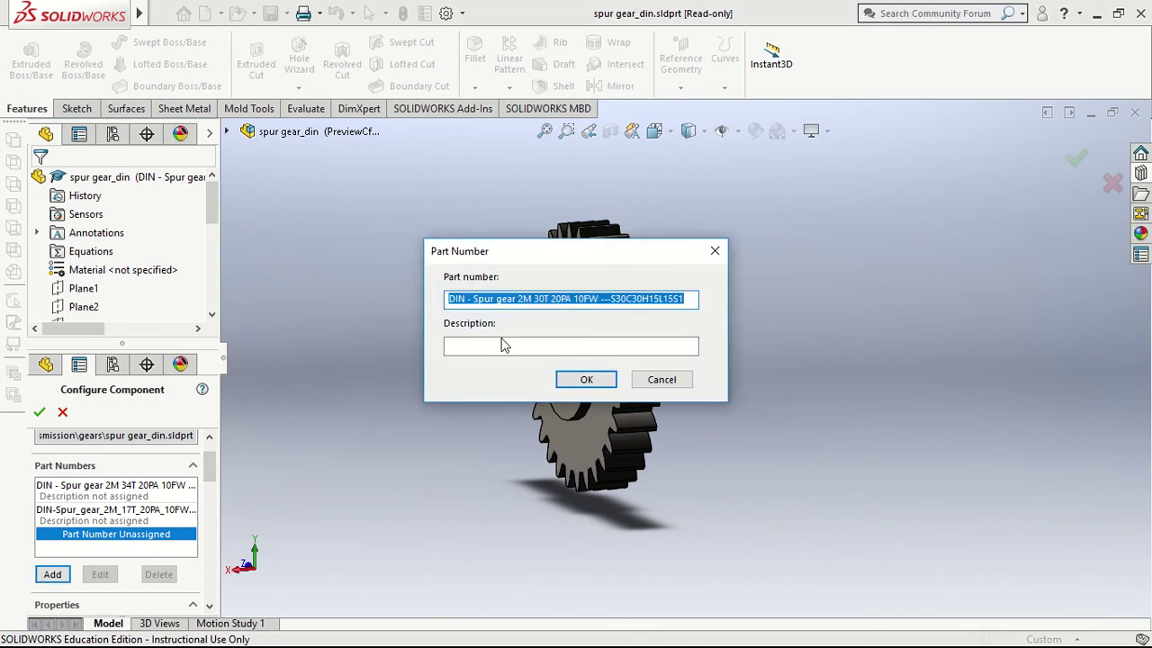
left_click(586, 379)
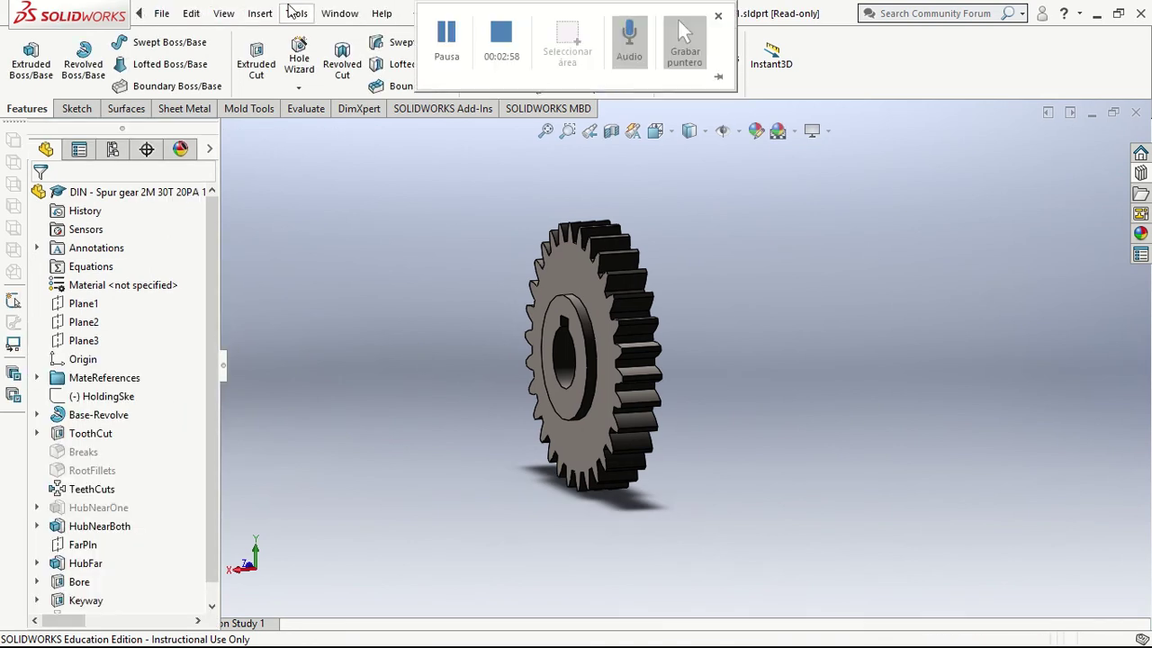
Save the gear part as a new file in the personal folder under Asignatura DI.
left_click(338, 14)
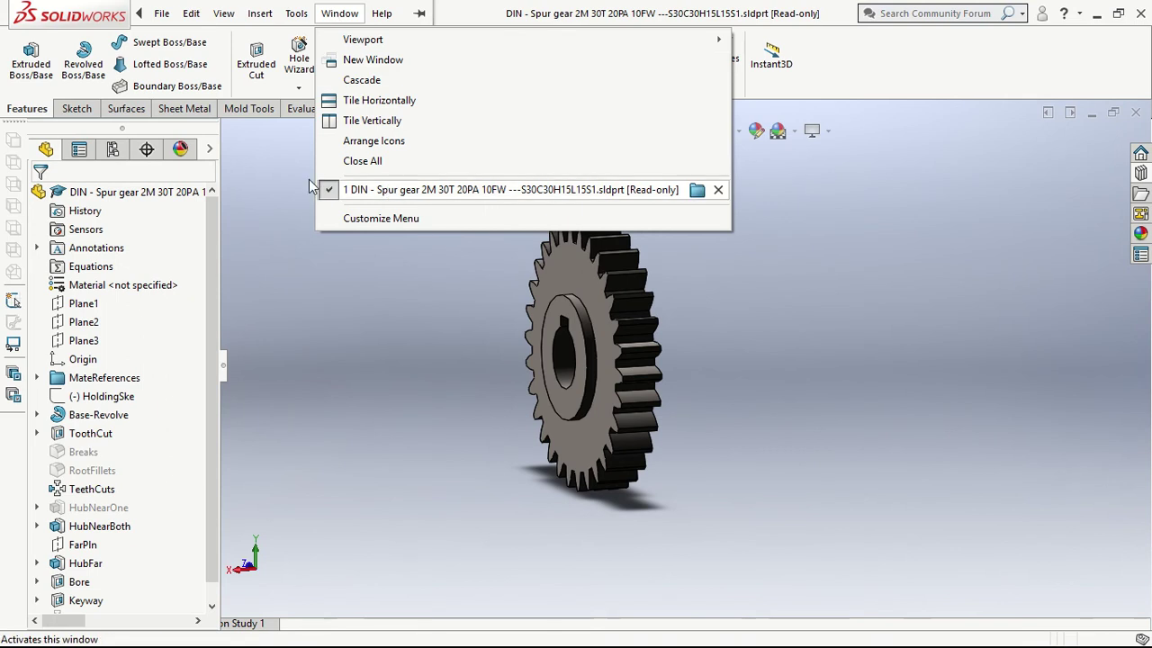
left_click(179, 27)
left_click(162, 14)
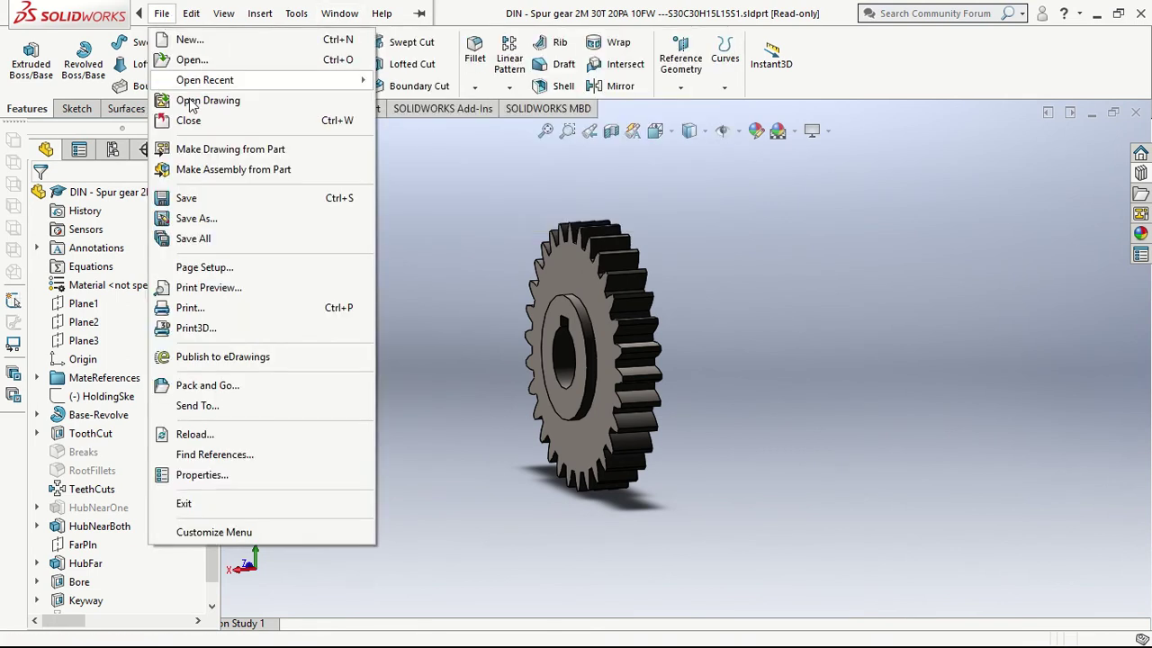
left_click(194, 219)
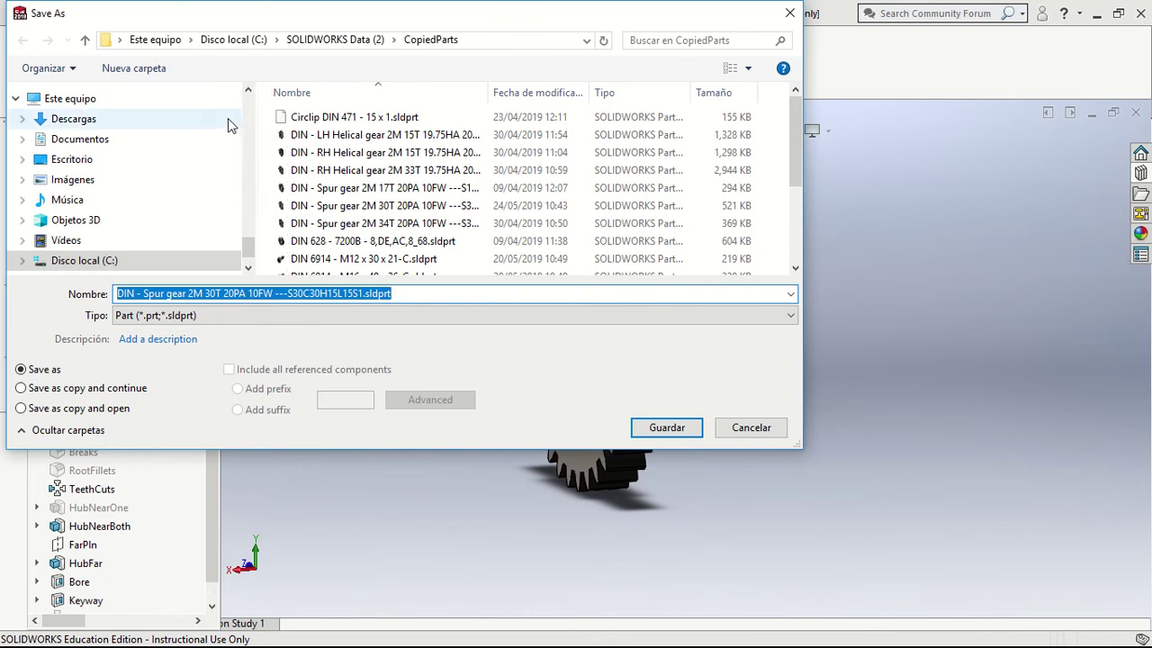
left_click_drag(248, 253, 250, 126)
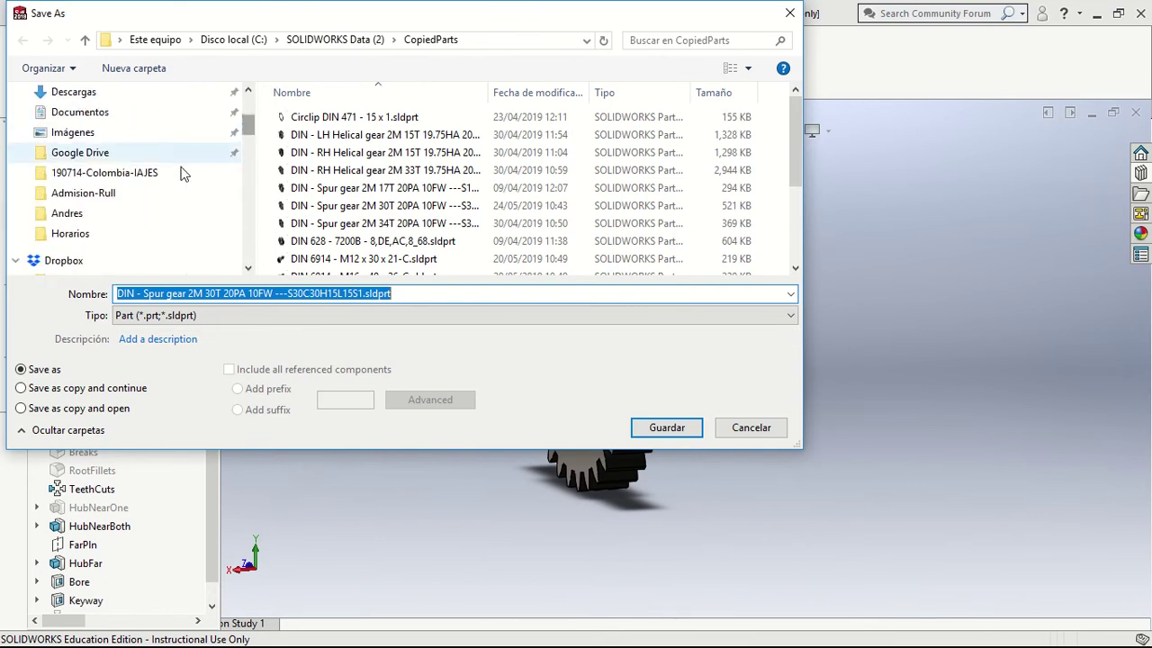
left_click(72, 216)
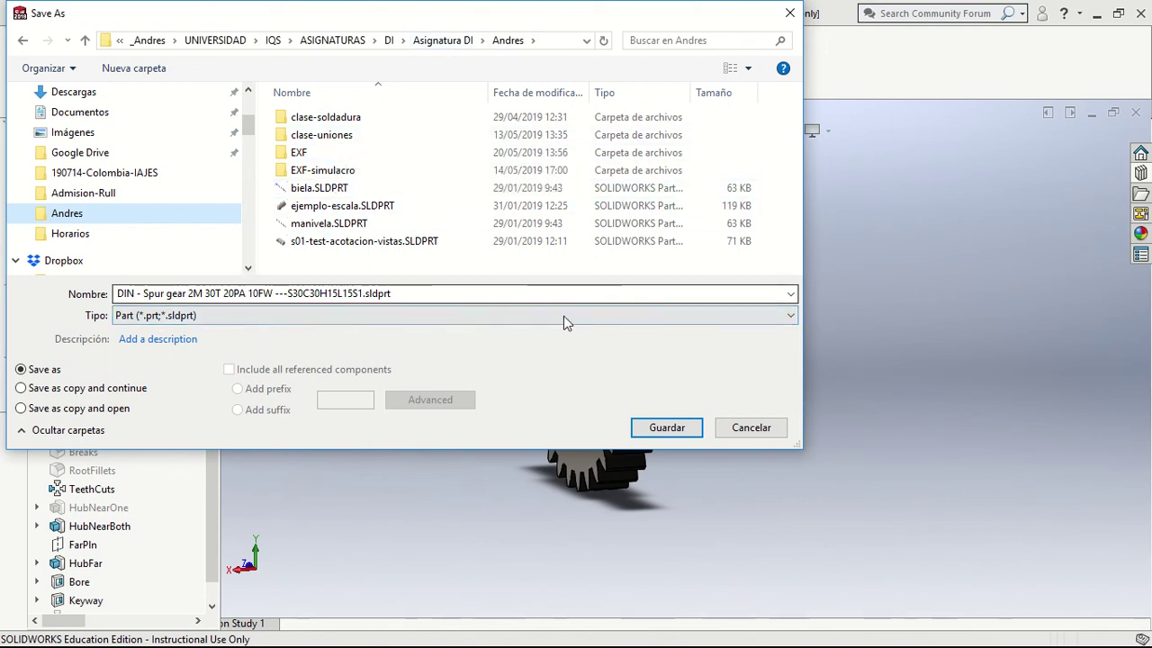
left_click(660, 436)
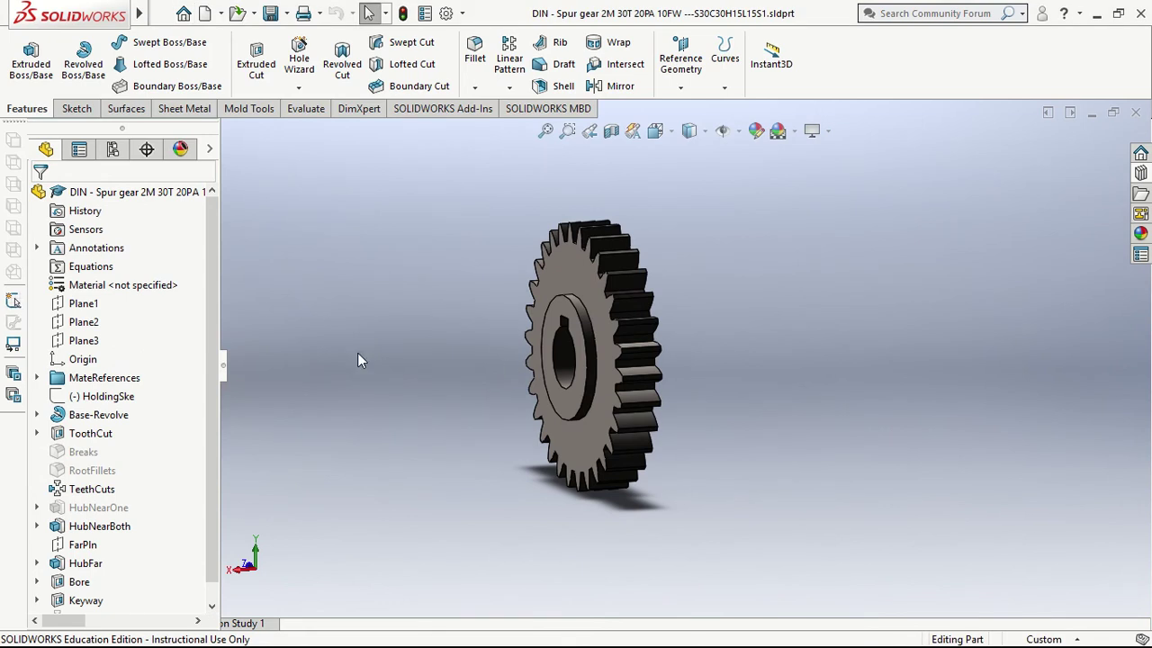
Assign AISI 304 material and add a Weight custom property linked to Mass.
right_click(99, 285)
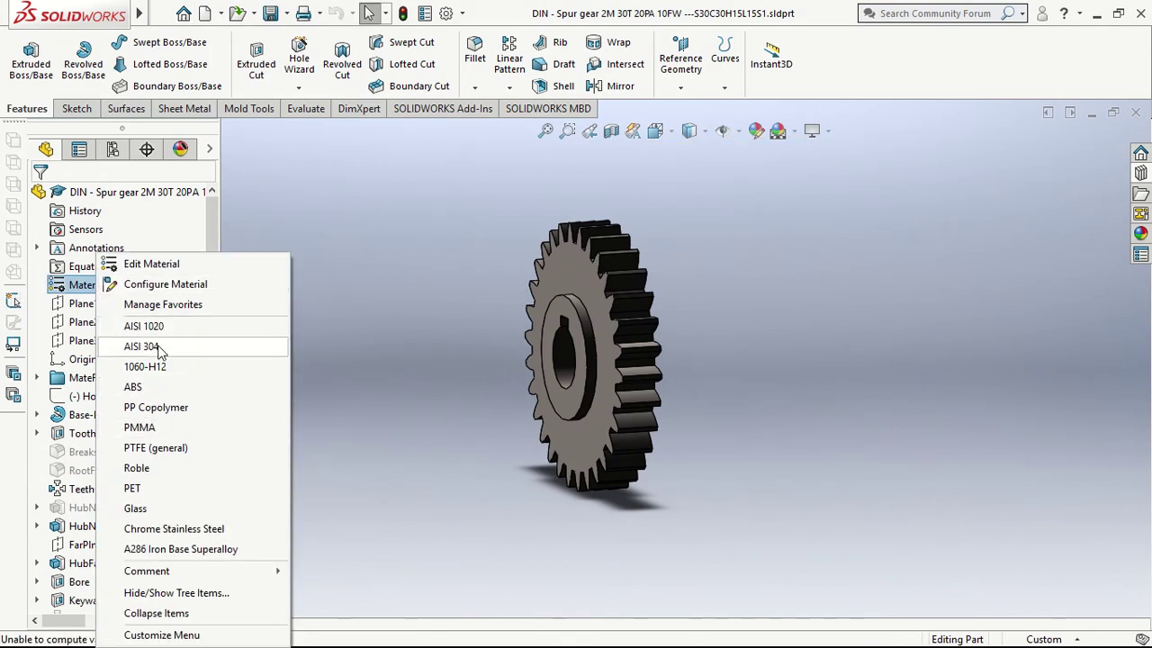
left_click(144, 347)
left_click(159, 15)
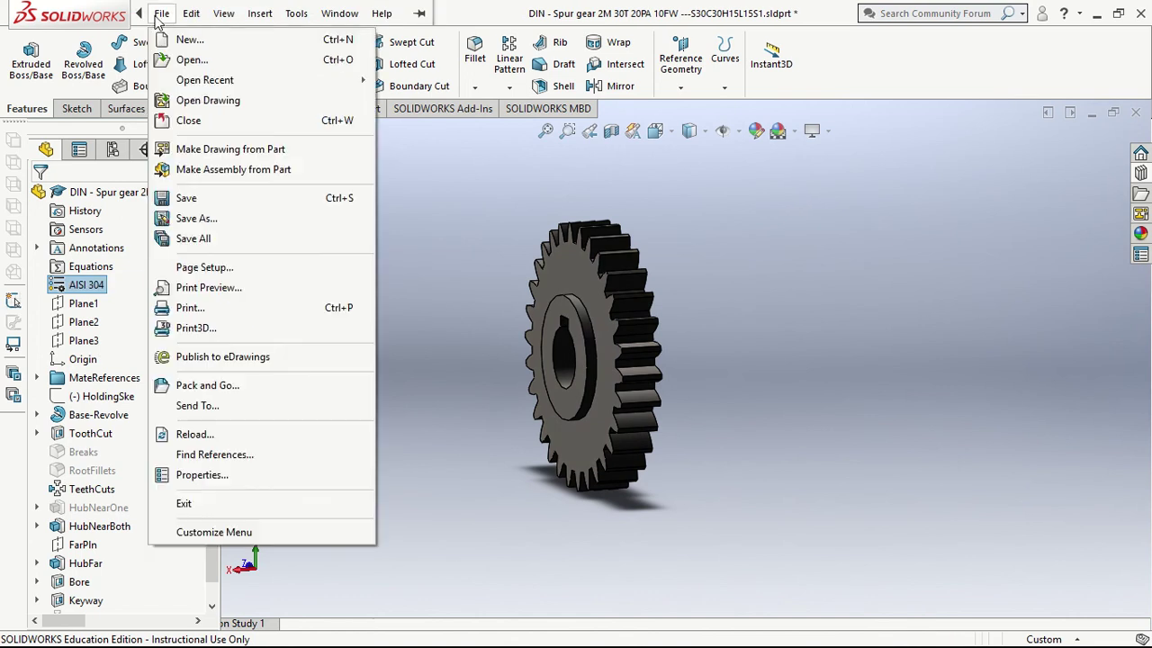
left_click(200, 475)
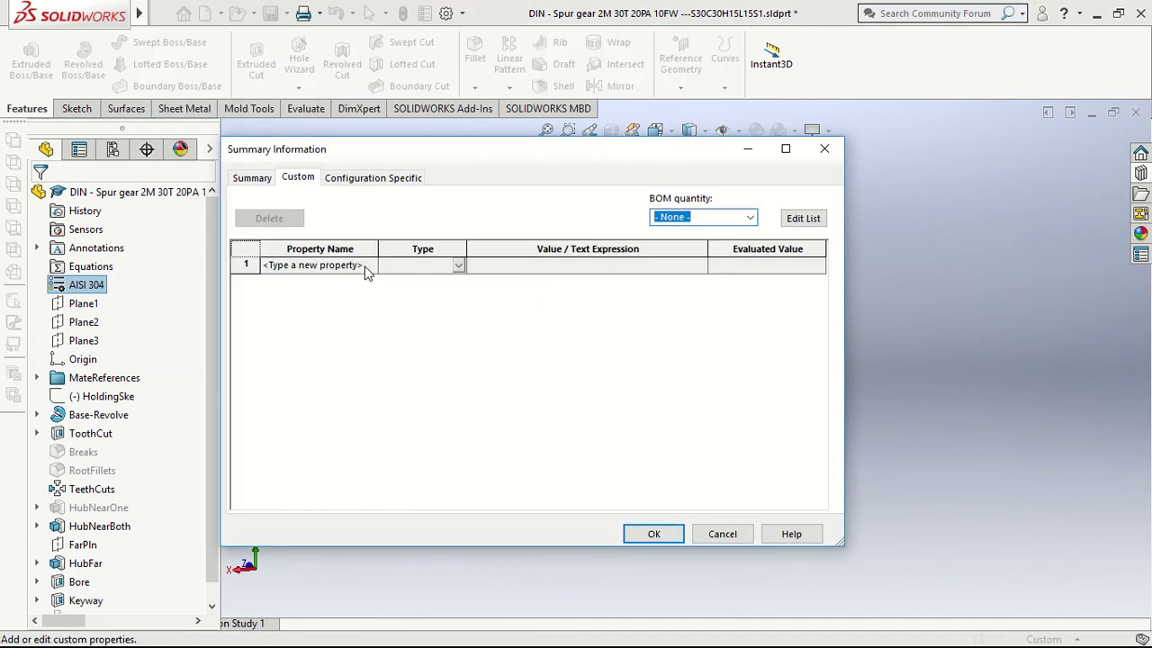
left_click(366, 267)
left_click(297, 335)
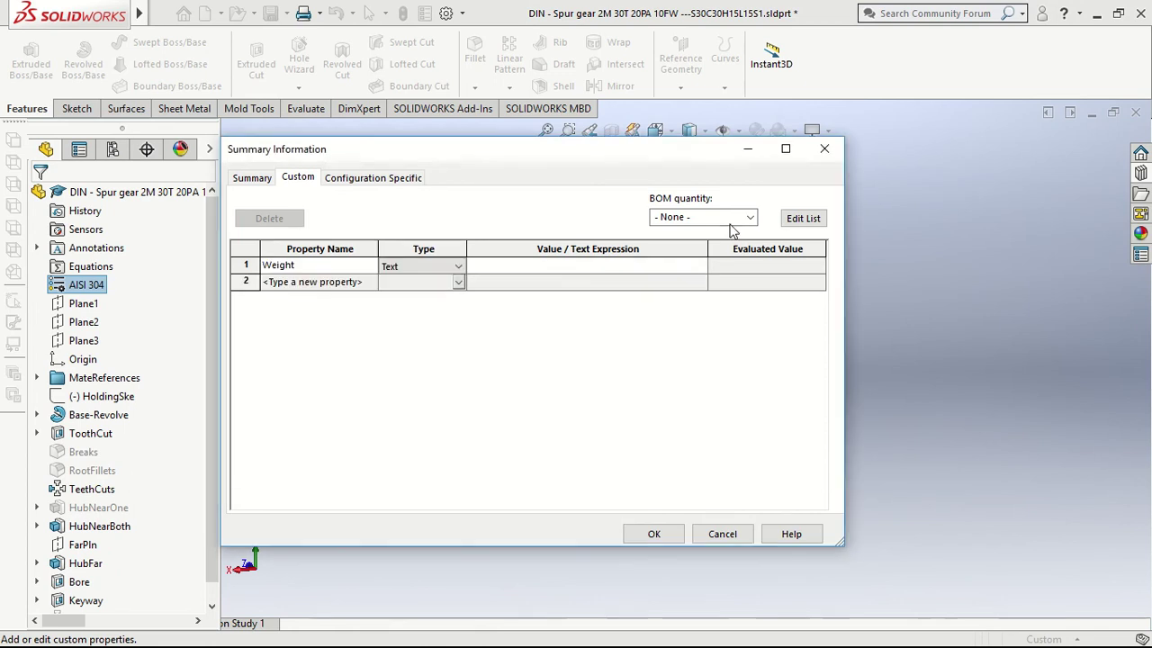
left_click(699, 266)
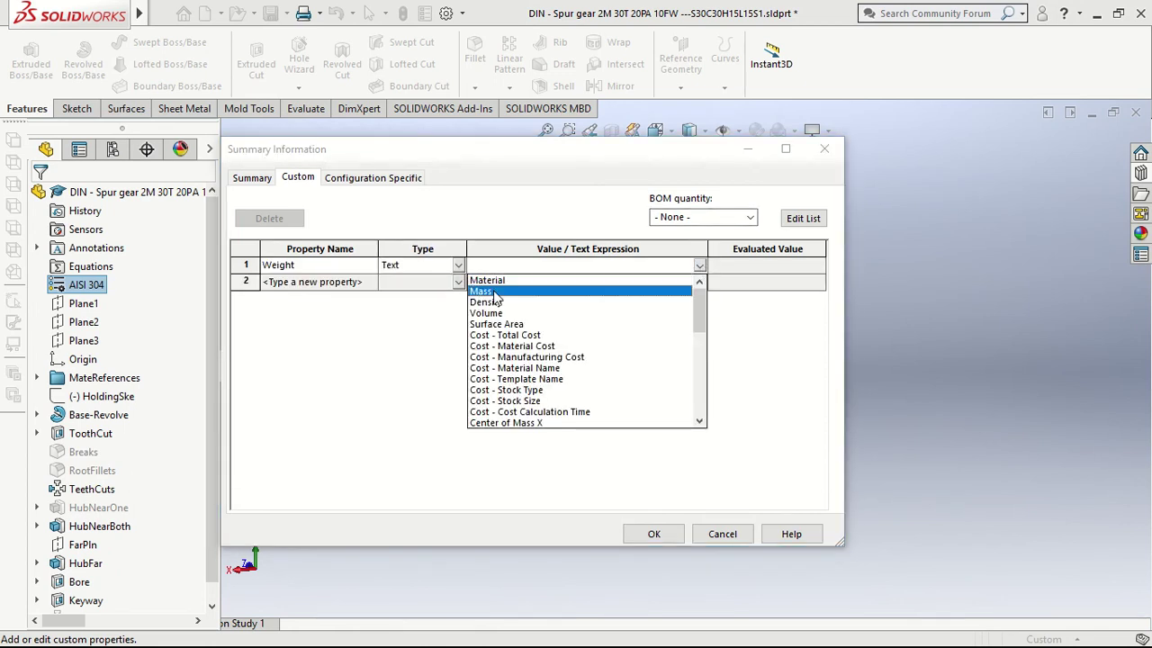
left_click(481, 291)
Add a Material custom property linked to the part's material and apply.
left_click(368, 282)
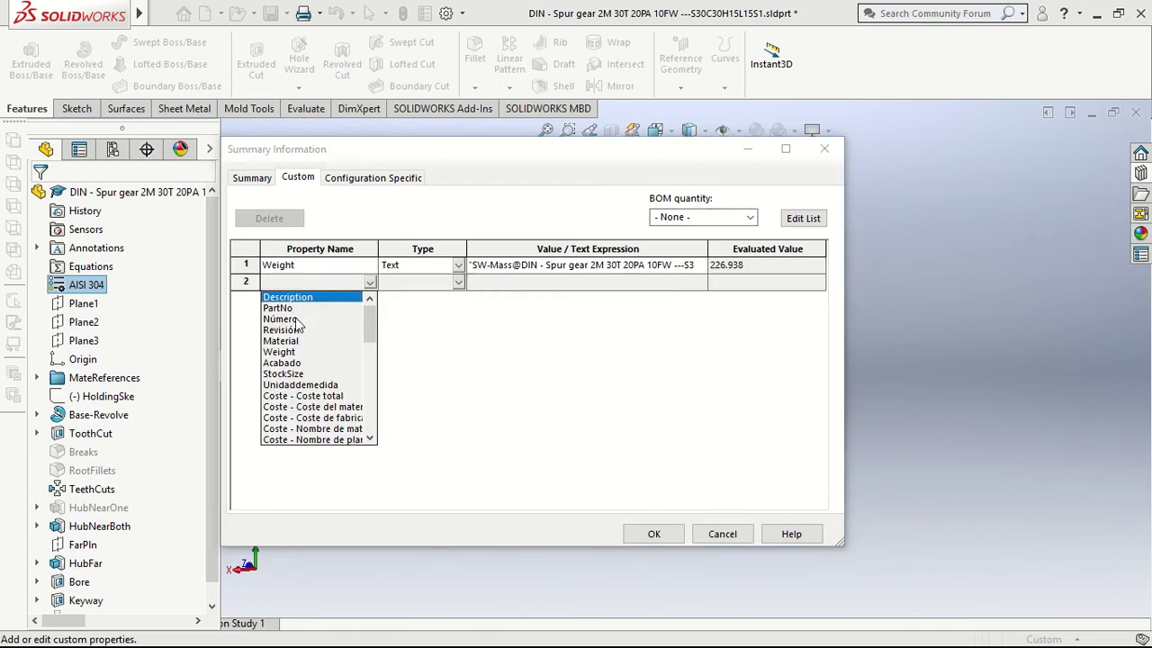
left_click(294, 340)
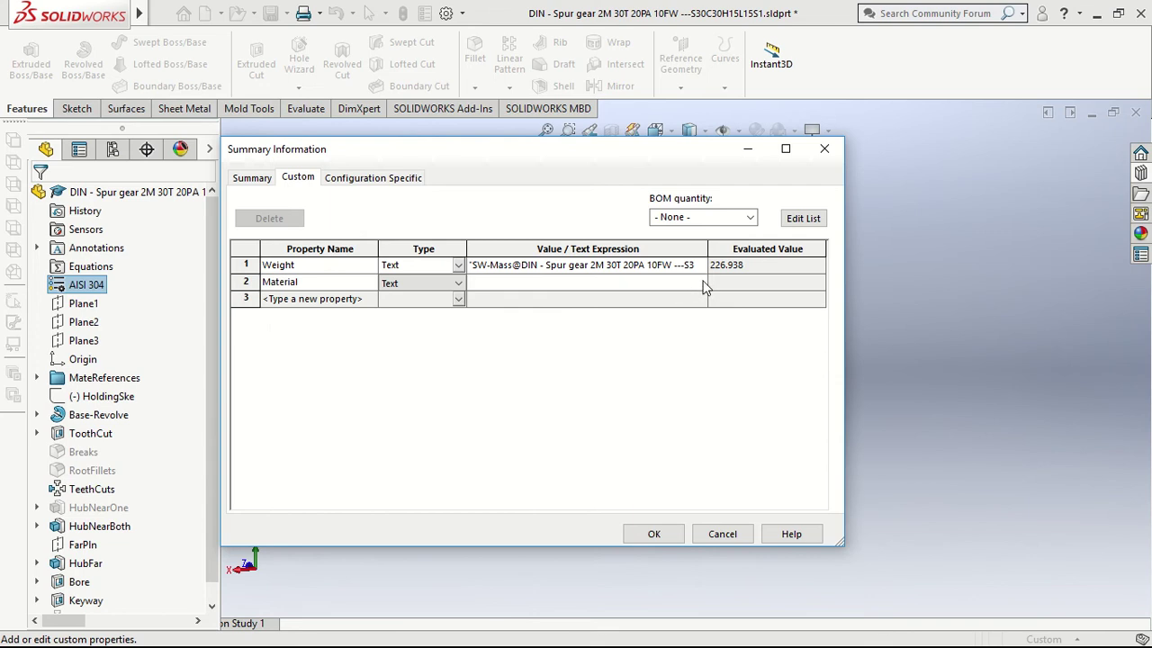
left_click(701, 282)
left_click(499, 297)
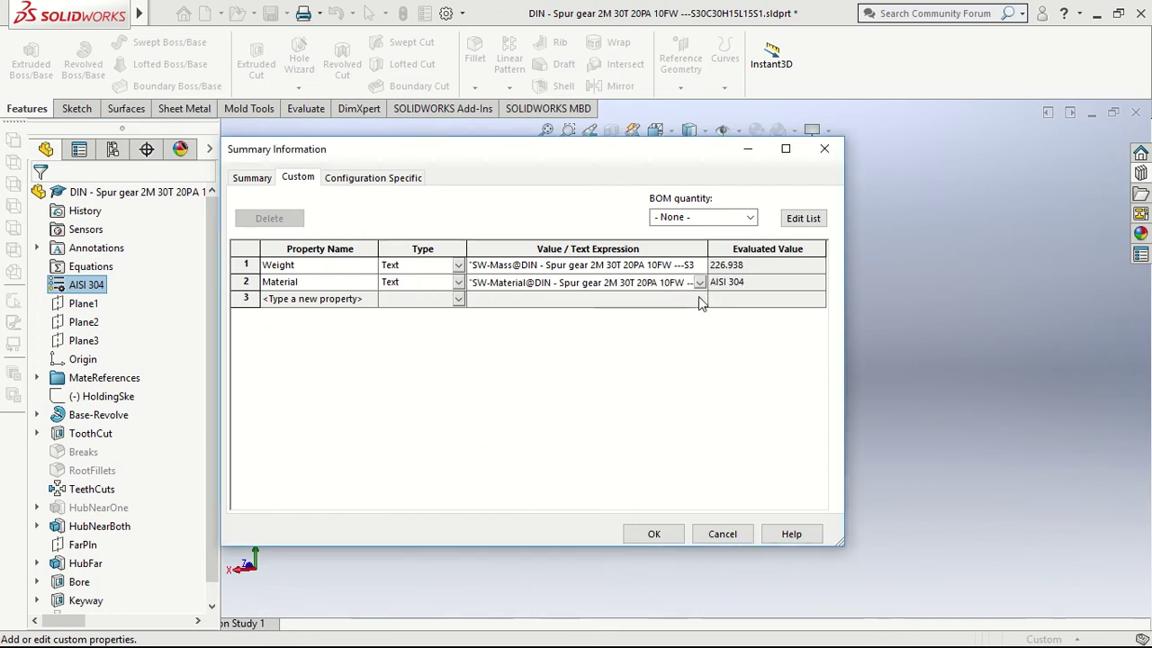
left_click(653, 533)
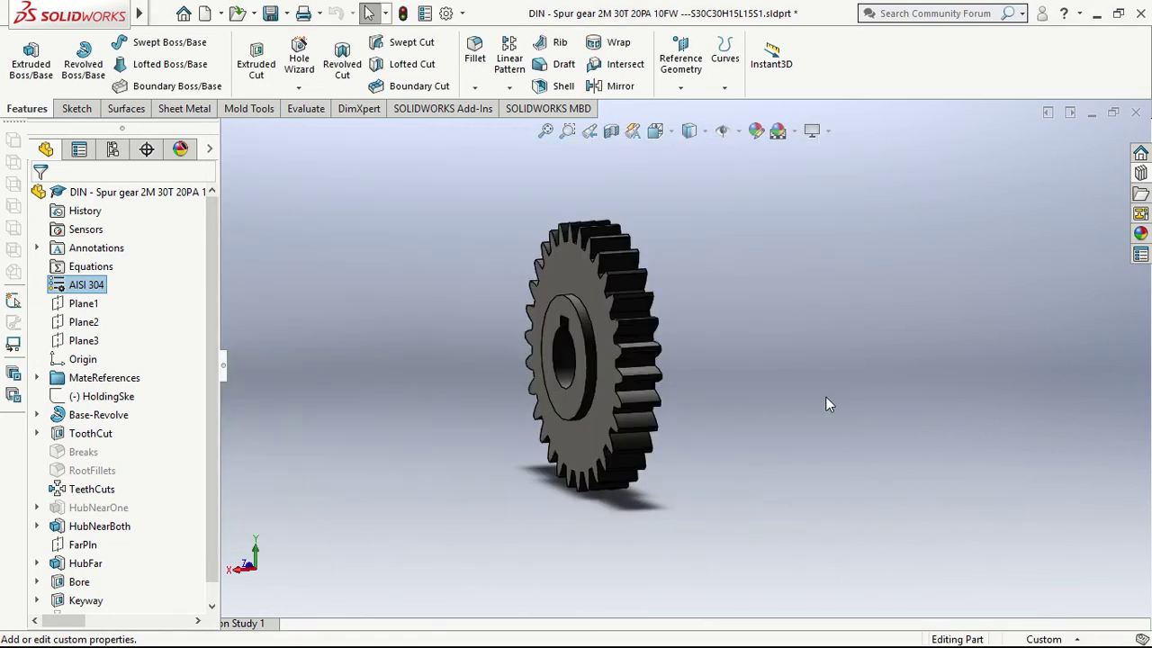
Save the part and make a drawing on the Dibujo-IQS-DINA4 template.
left_click(161, 12)
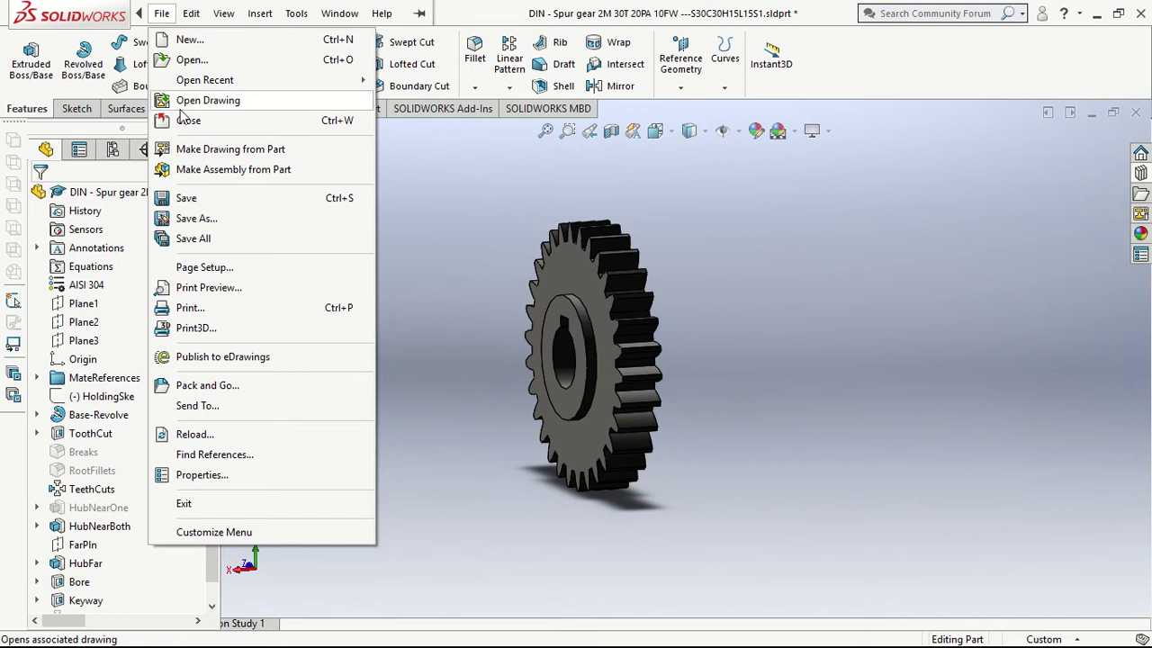
left_click(187, 198)
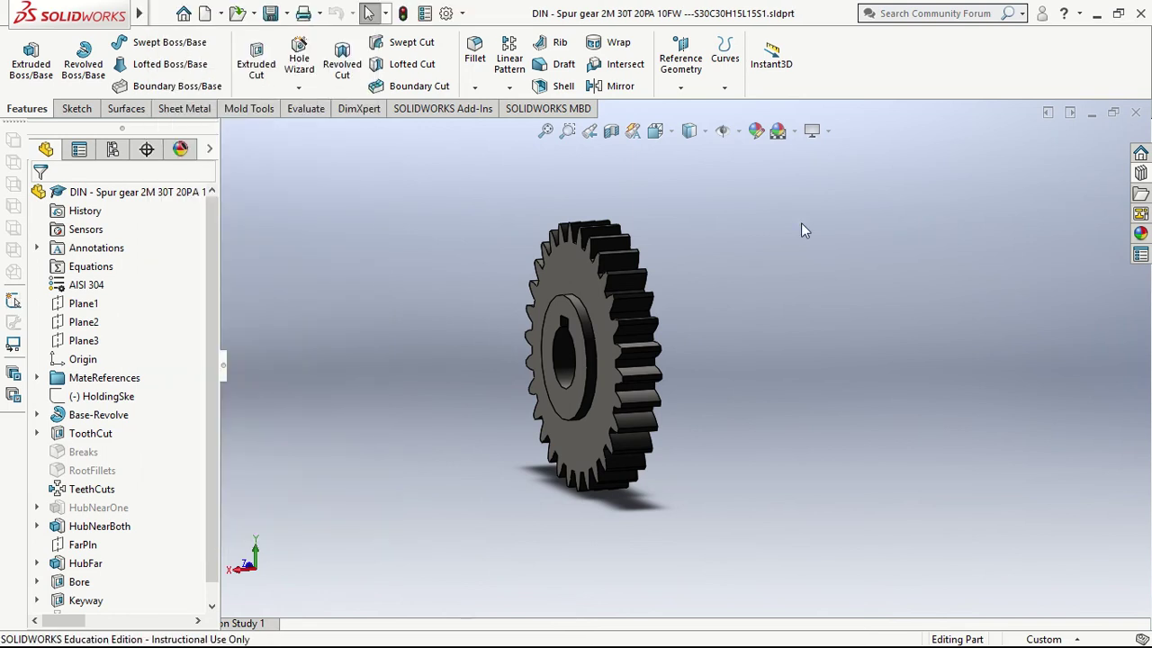
left_click(161, 13)
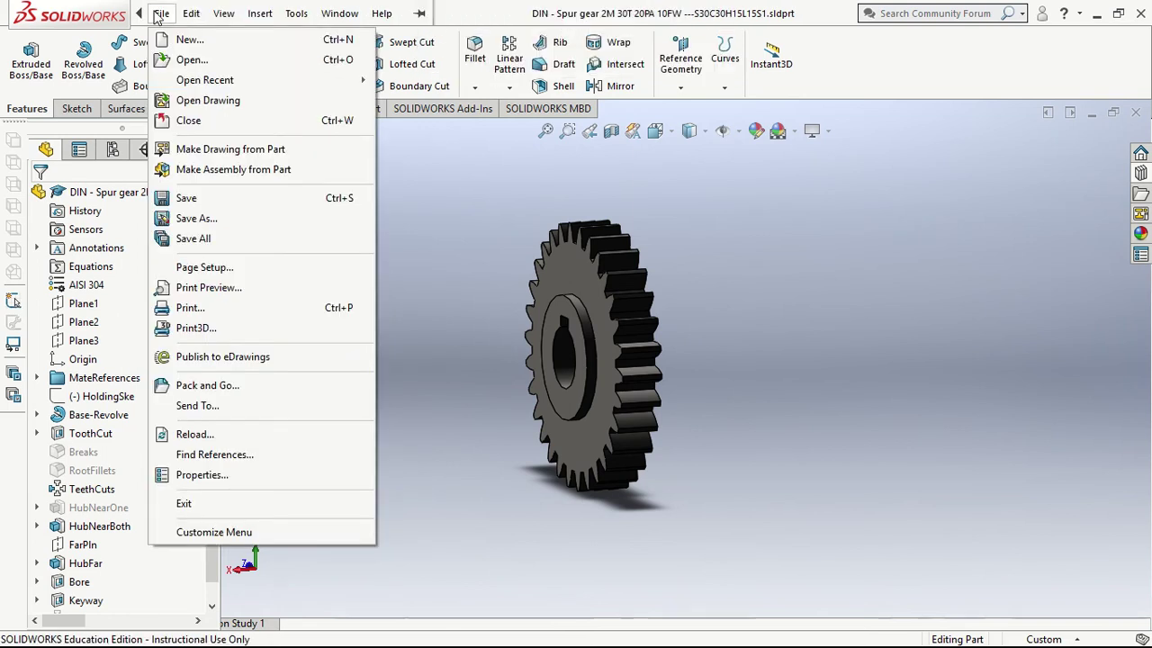
left_click(231, 149)
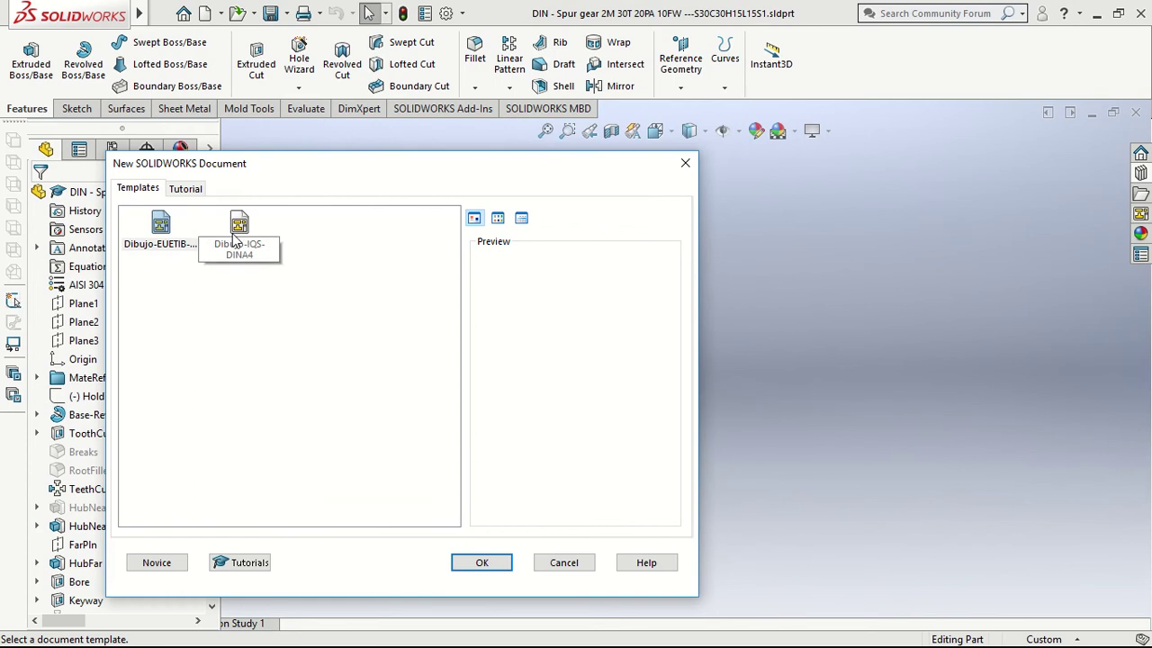
left_click(240, 229)
left_click(482, 563)
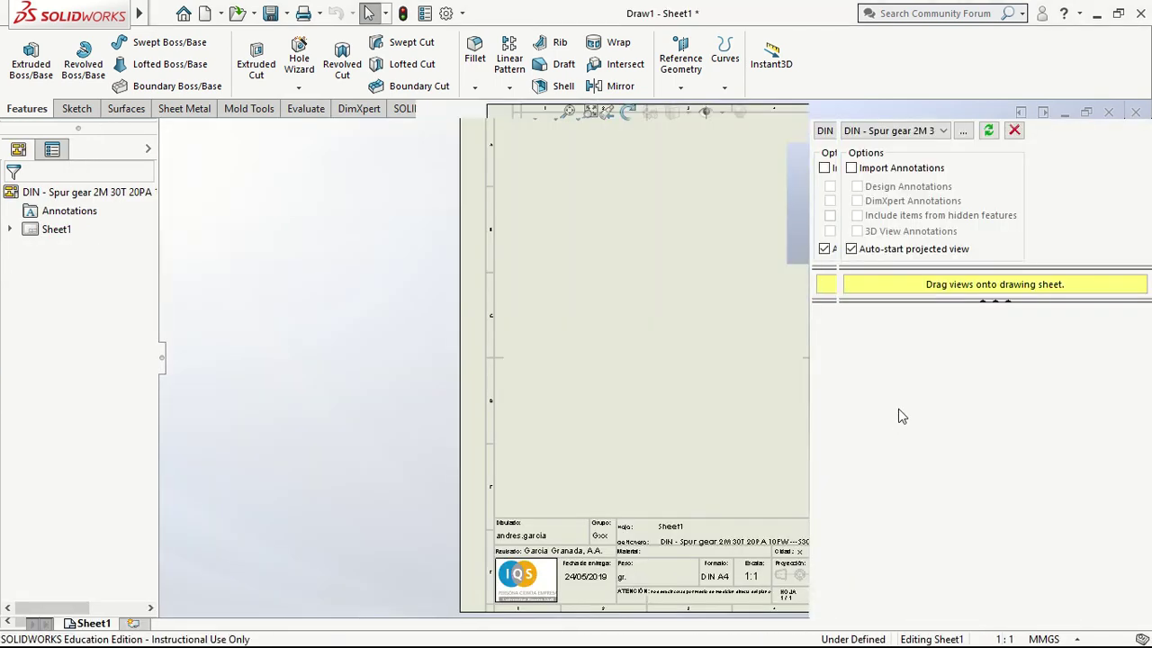
Place the front view at the top with a projected view below, then open the part.
mouse_move(897, 347)
left_mouse_down()
mouse_move(762, 302)
mouse_move(635, 230)
left_mouse_up()
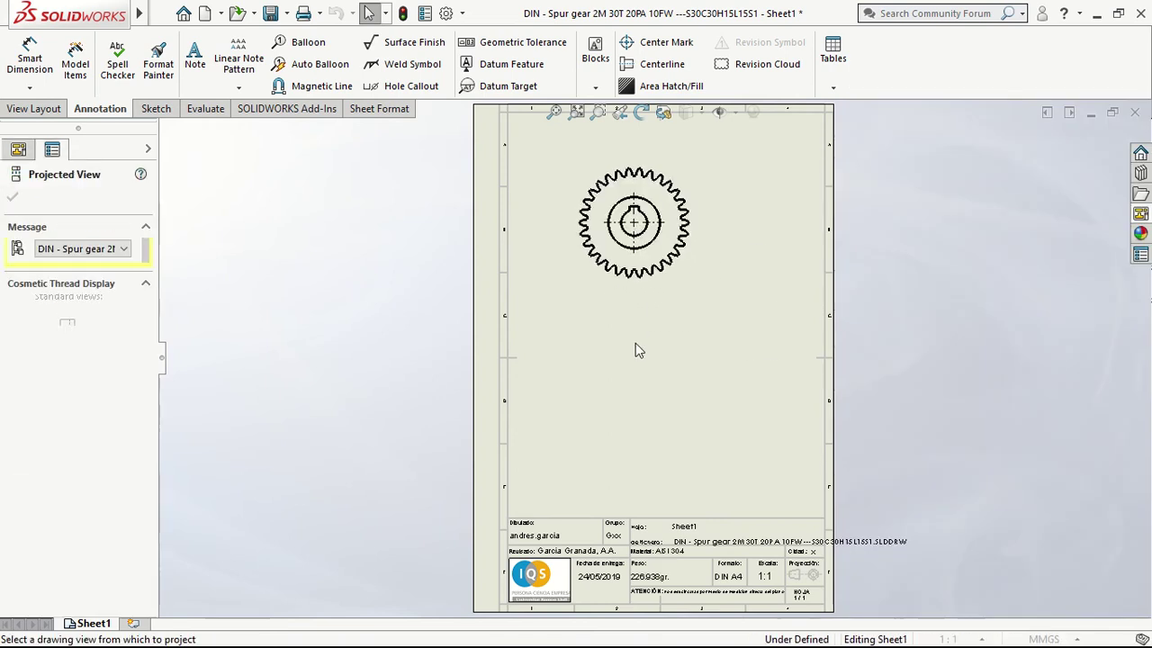
left_click(646, 365)
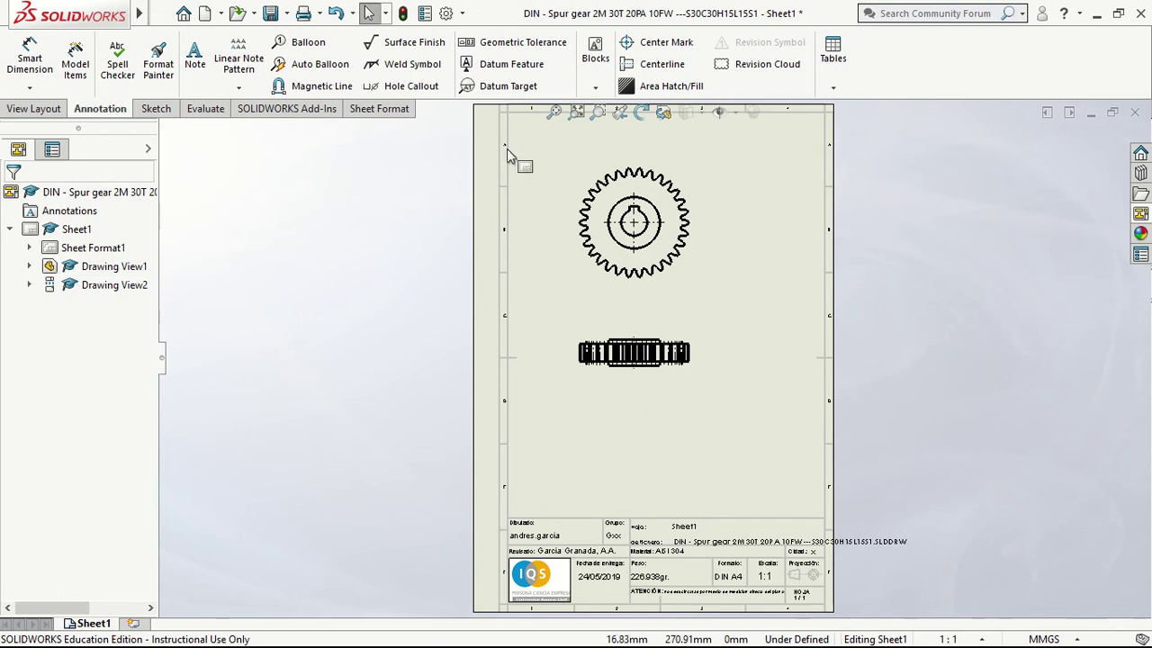
left_click_drag(554, 304, 753, 396)
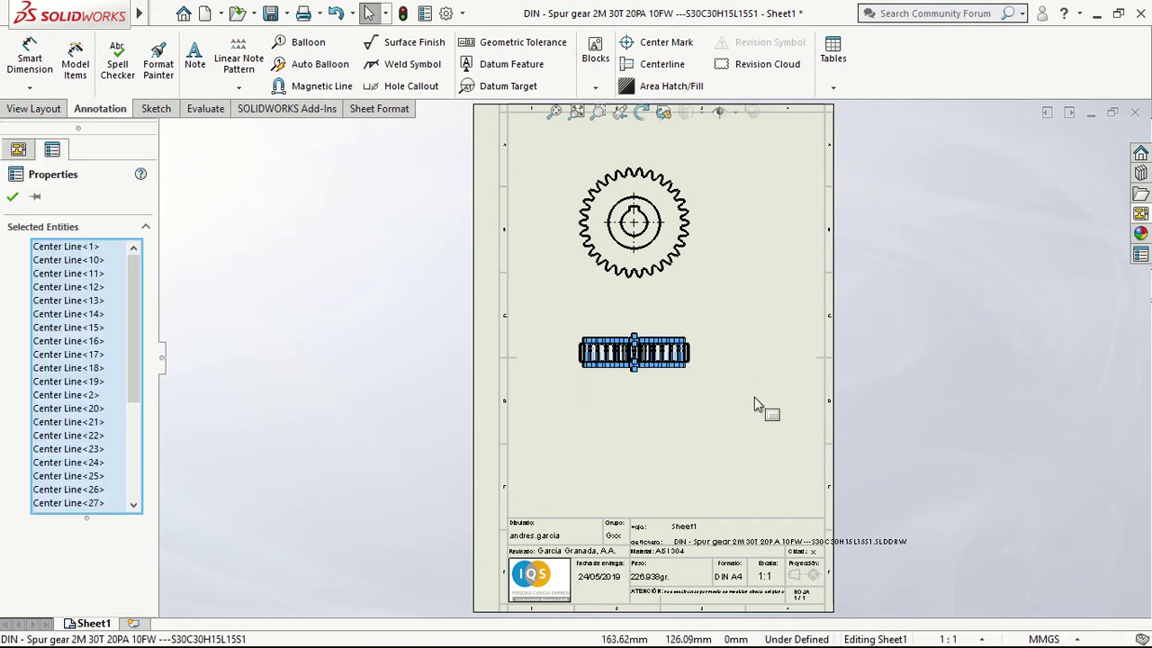
key("Escape")
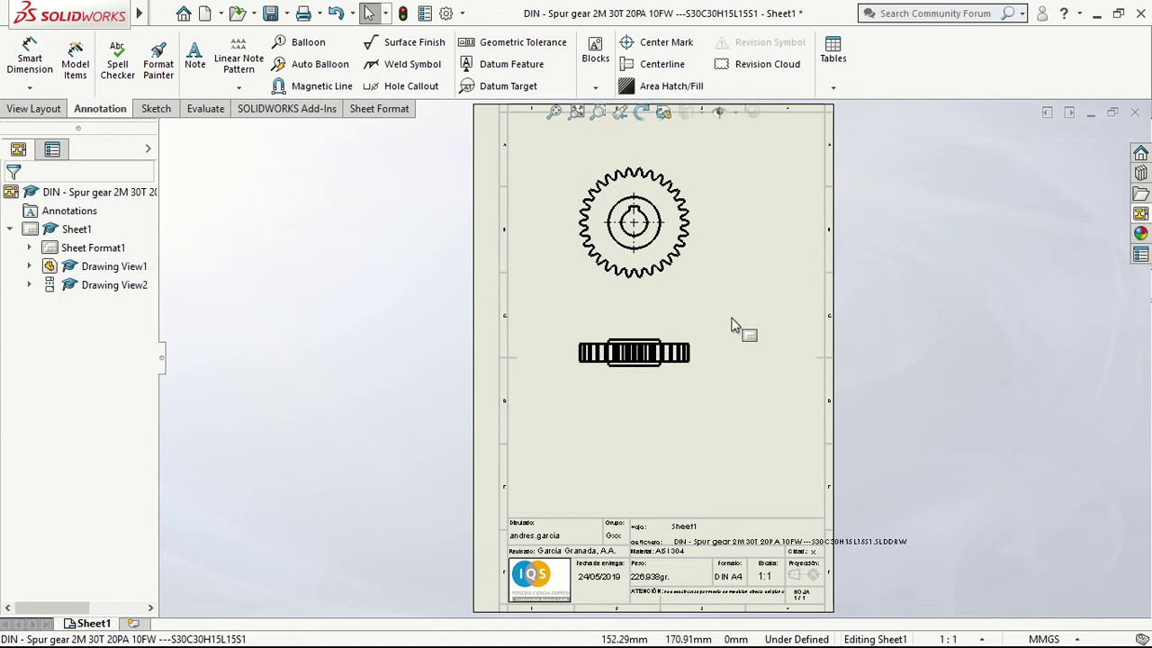
left_click(692, 279)
left_click(739, 226)
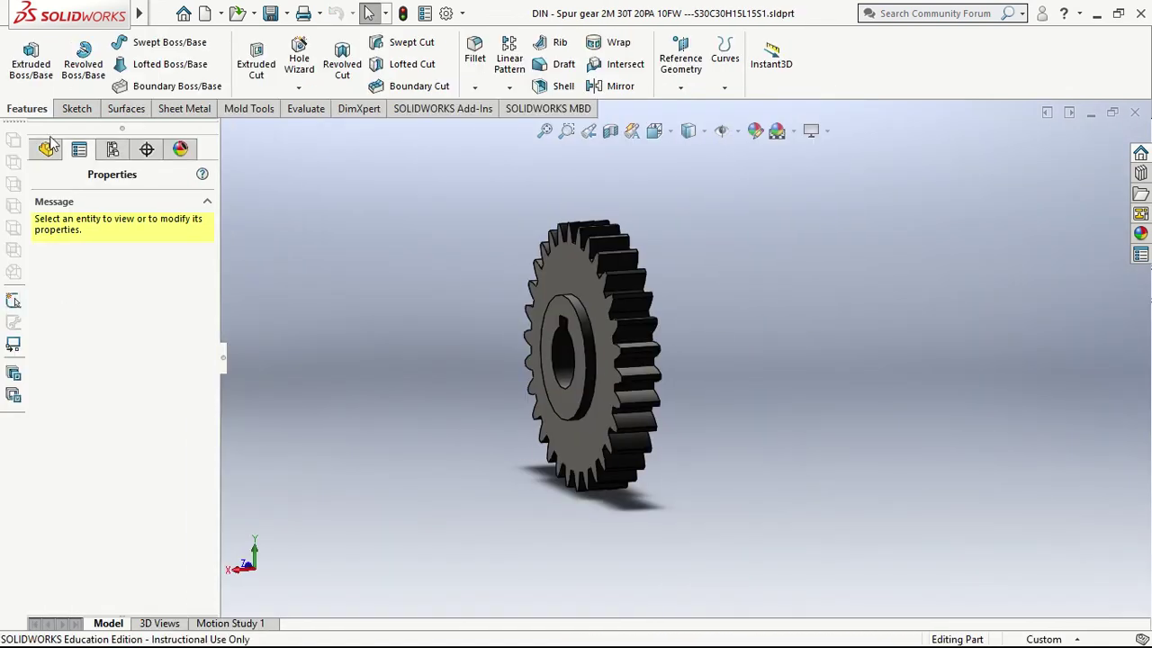
Select the ToothCut feature and open its Configure Feature table.
left_click(46, 149)
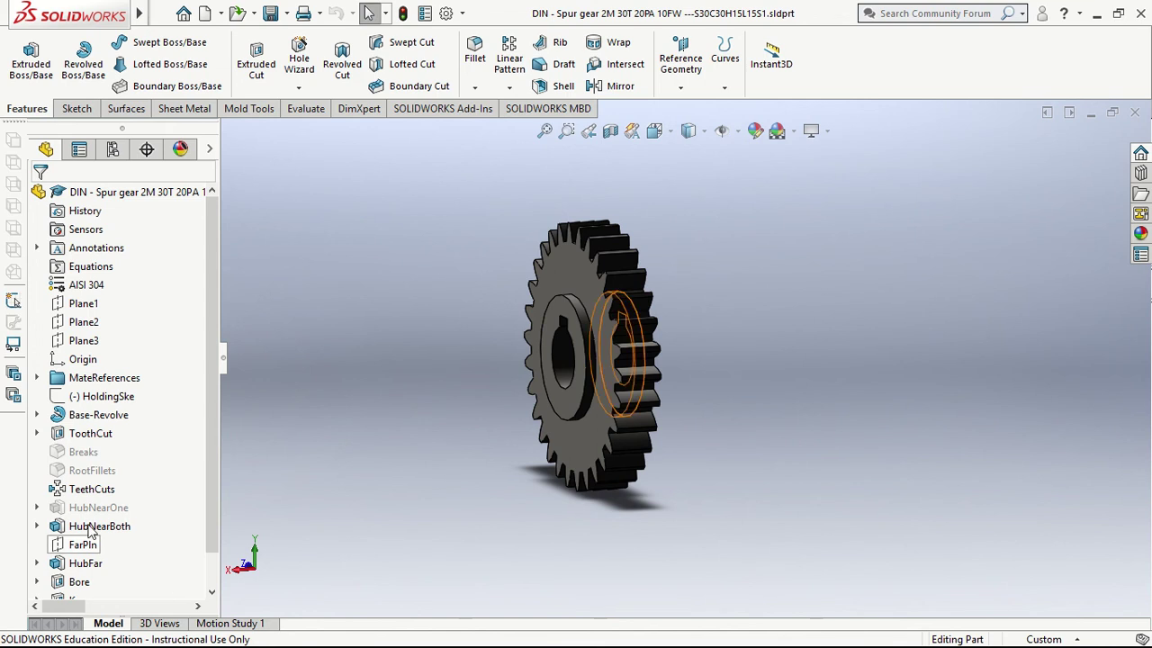
left_click(92, 490)
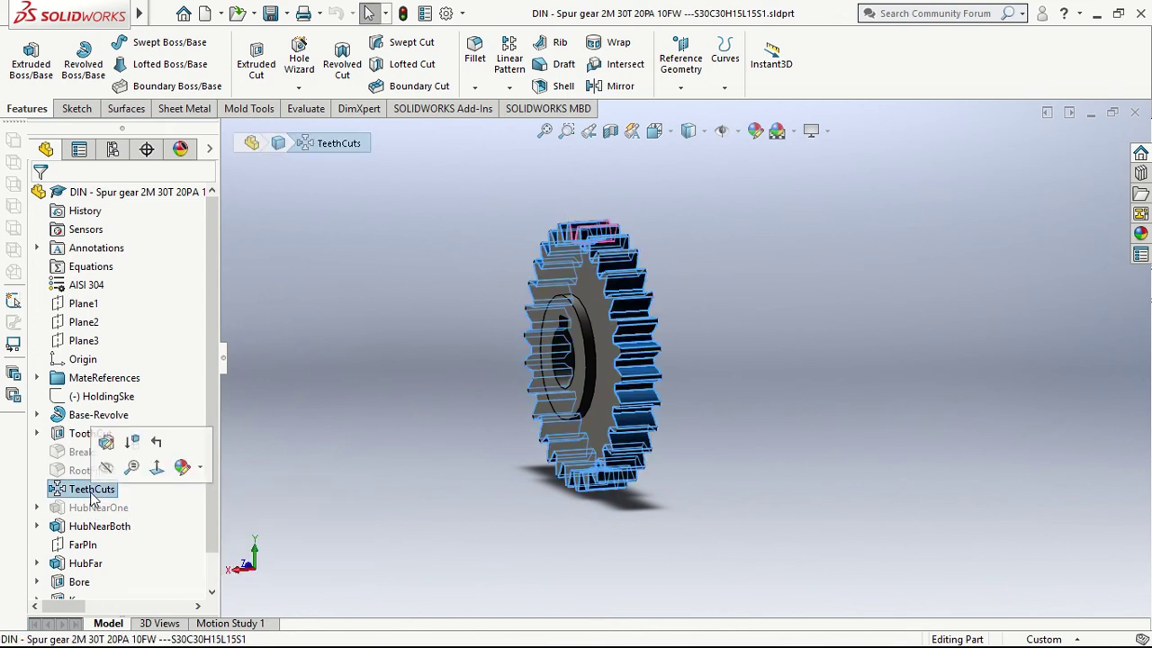
left_click(81, 434)
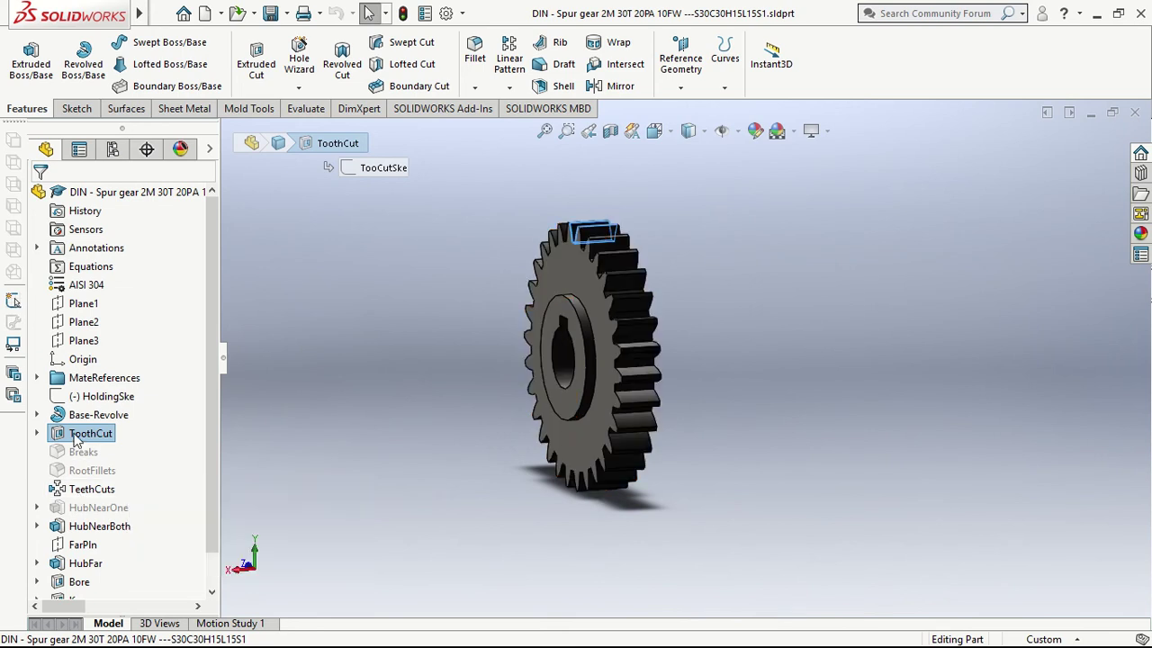
right_click(76, 438)
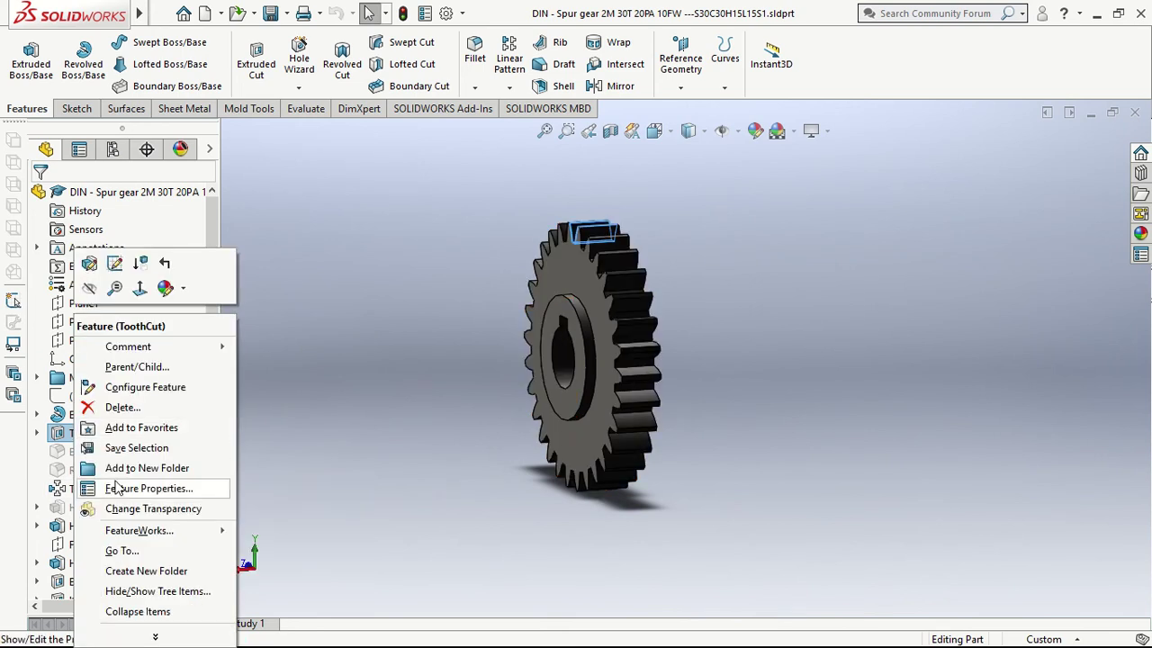
left_click(139, 387)
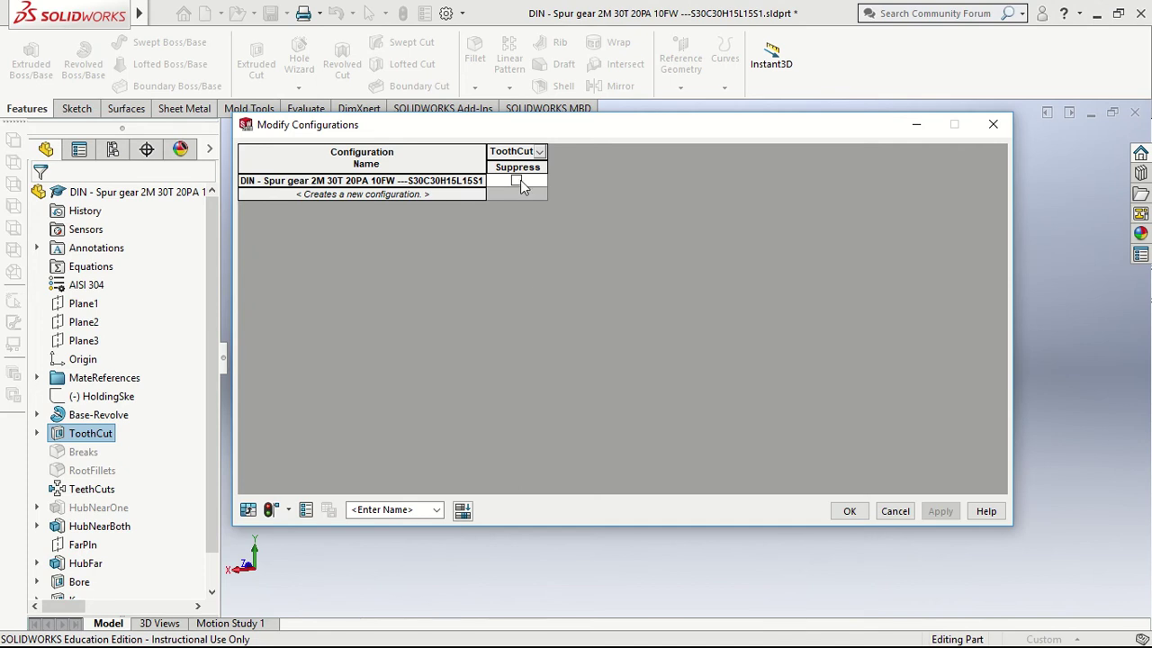
Add a 'plano' configuration suppressing ToothCut, activate it, and close the part.
left_click(434, 194)
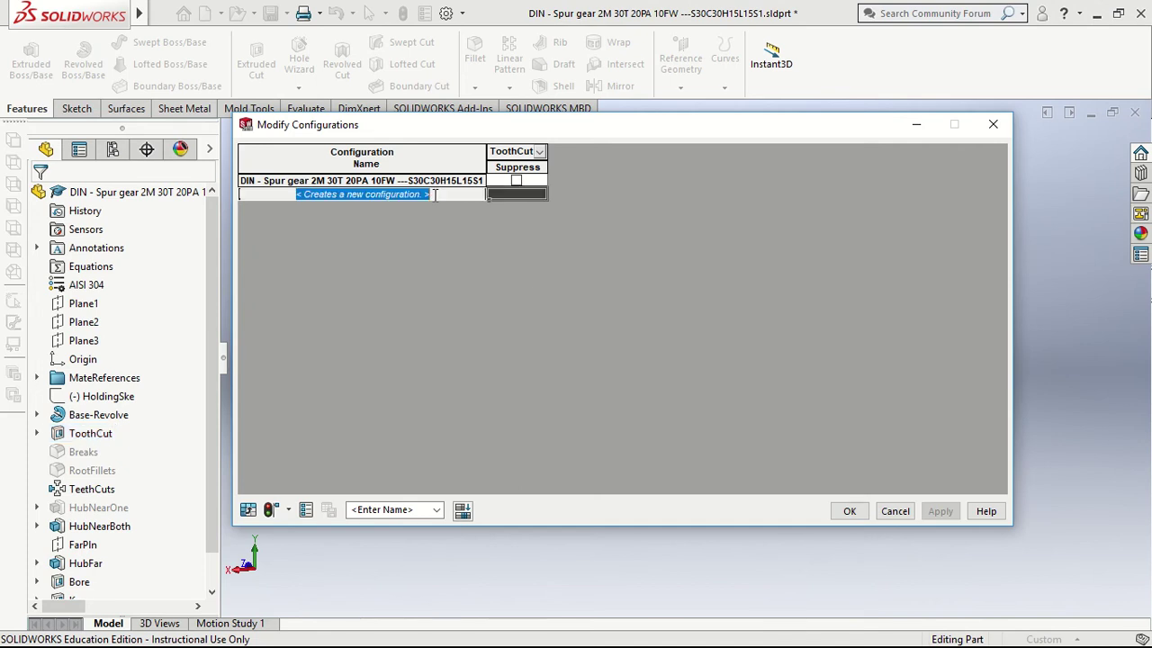
type("plano")
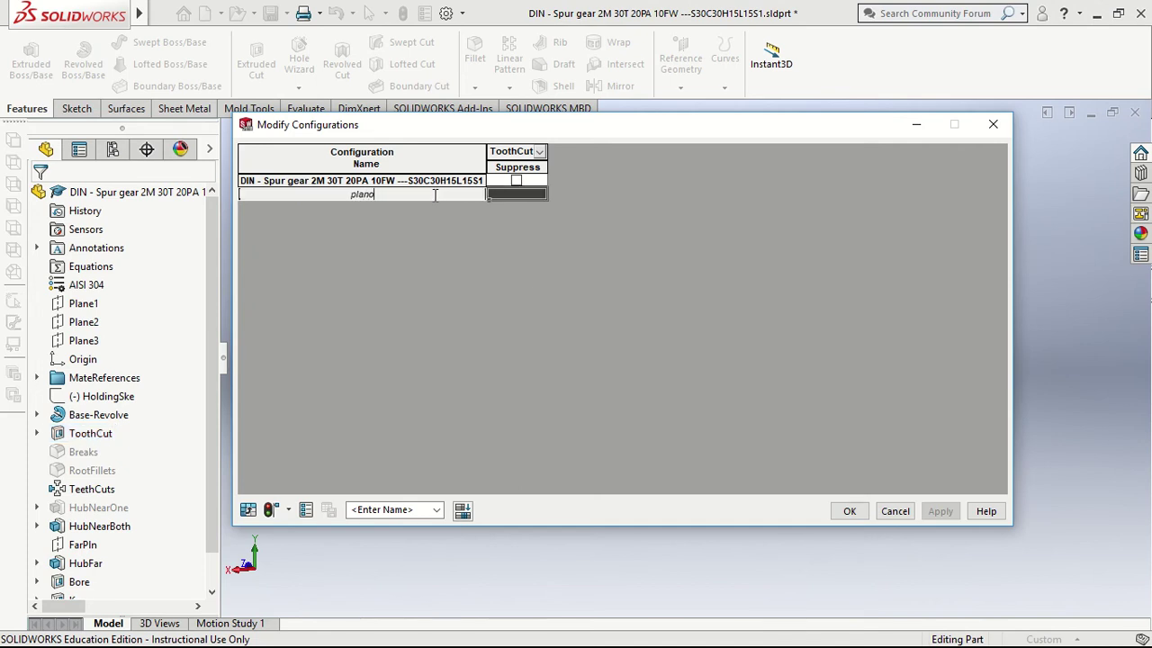
key("Return")
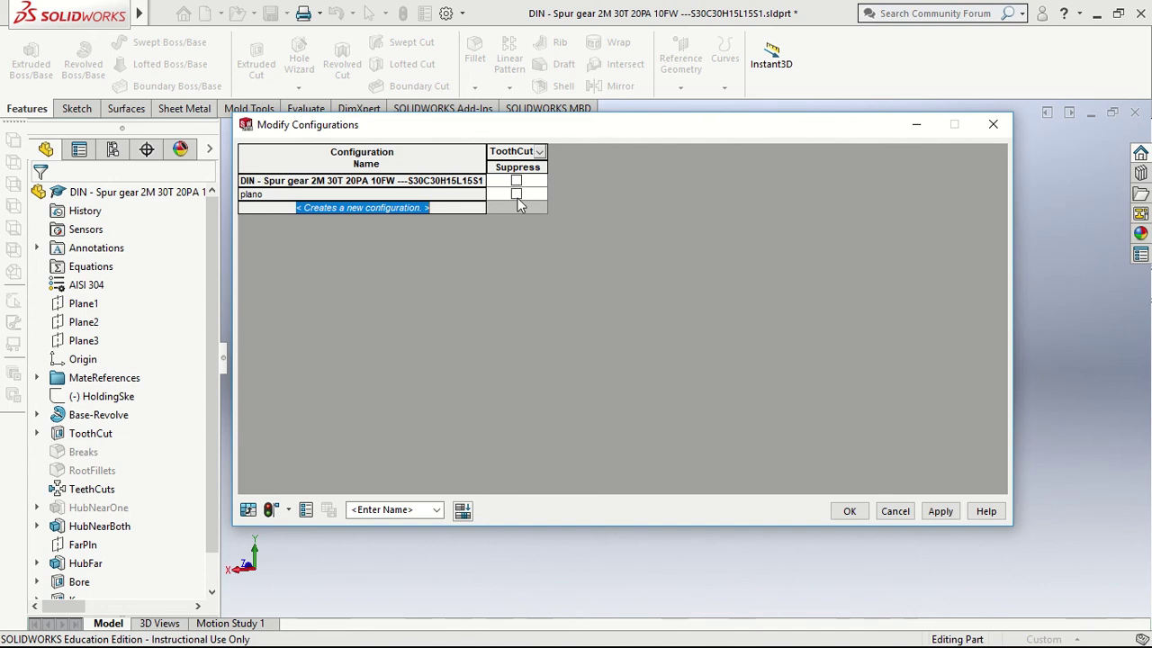
left_click(516, 195)
left_click(849, 510)
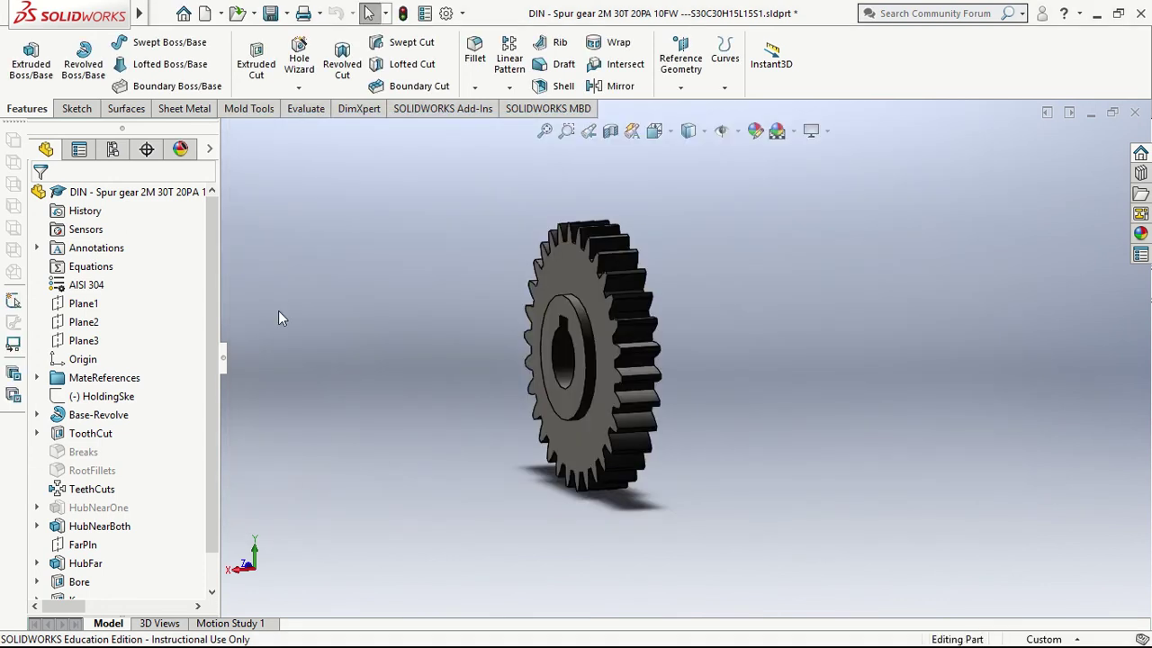
left_click(112, 151)
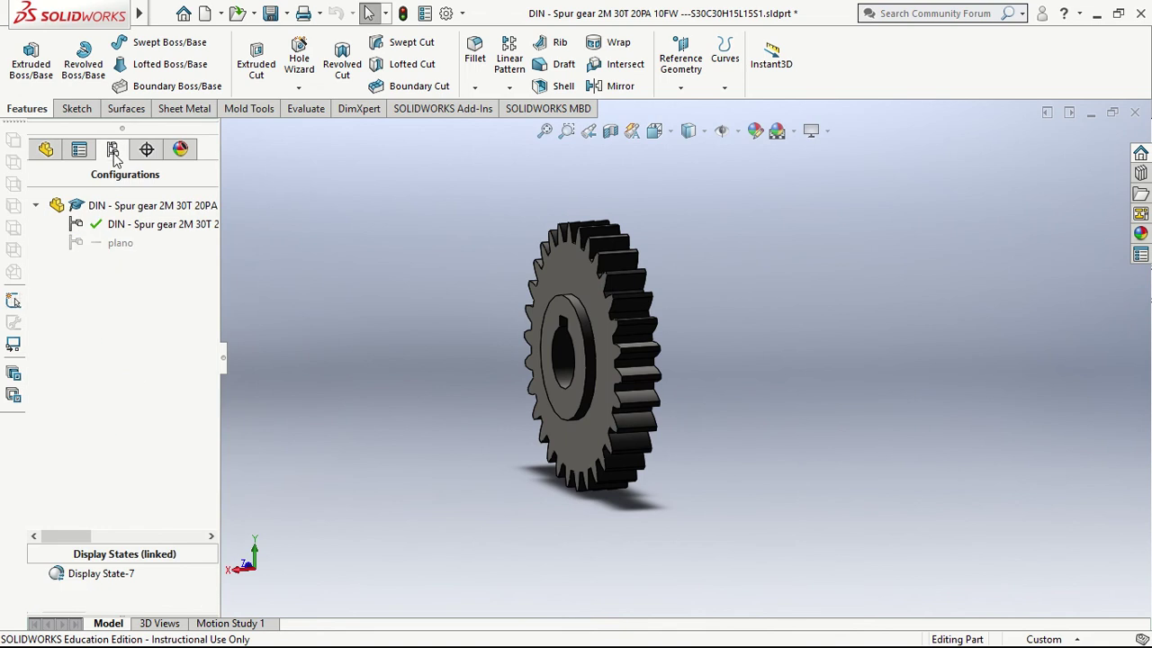
double_click(117, 243)
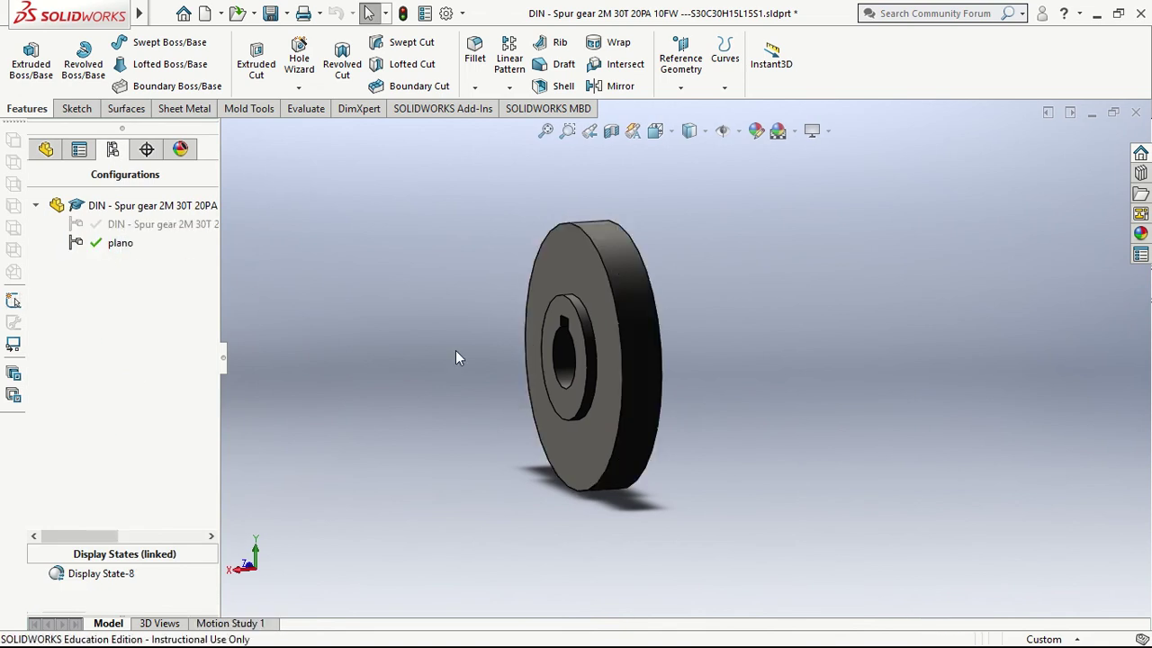
left_click(1135, 112)
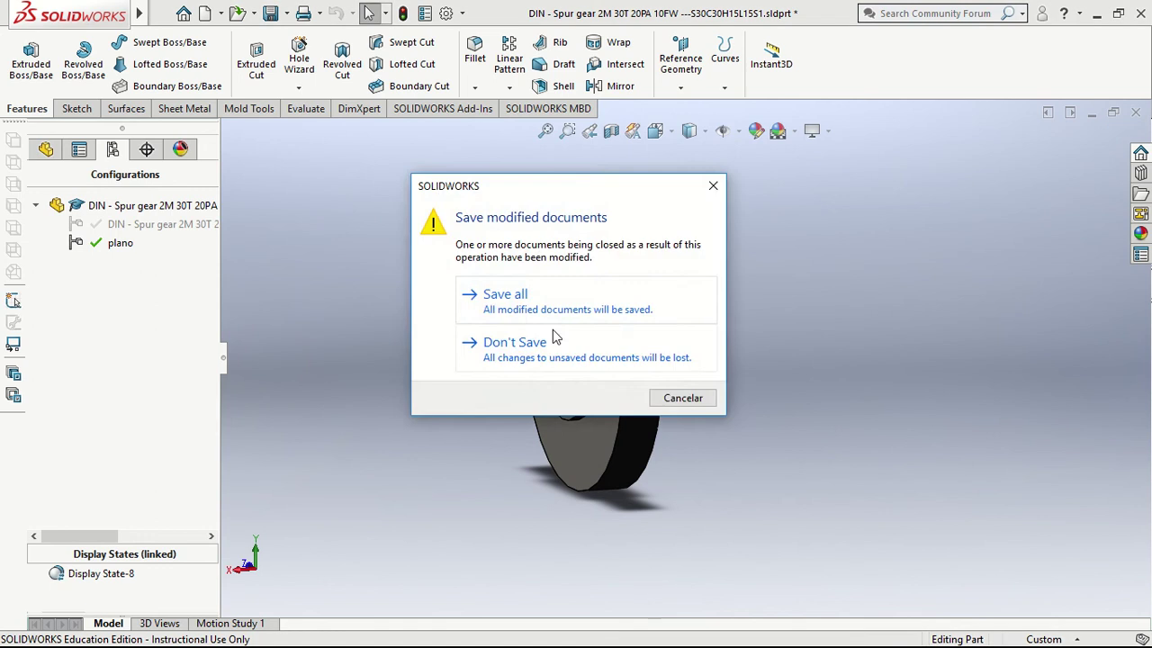
Set the top view to plano and link the side view to its parent configuration.
left_click(529, 315)
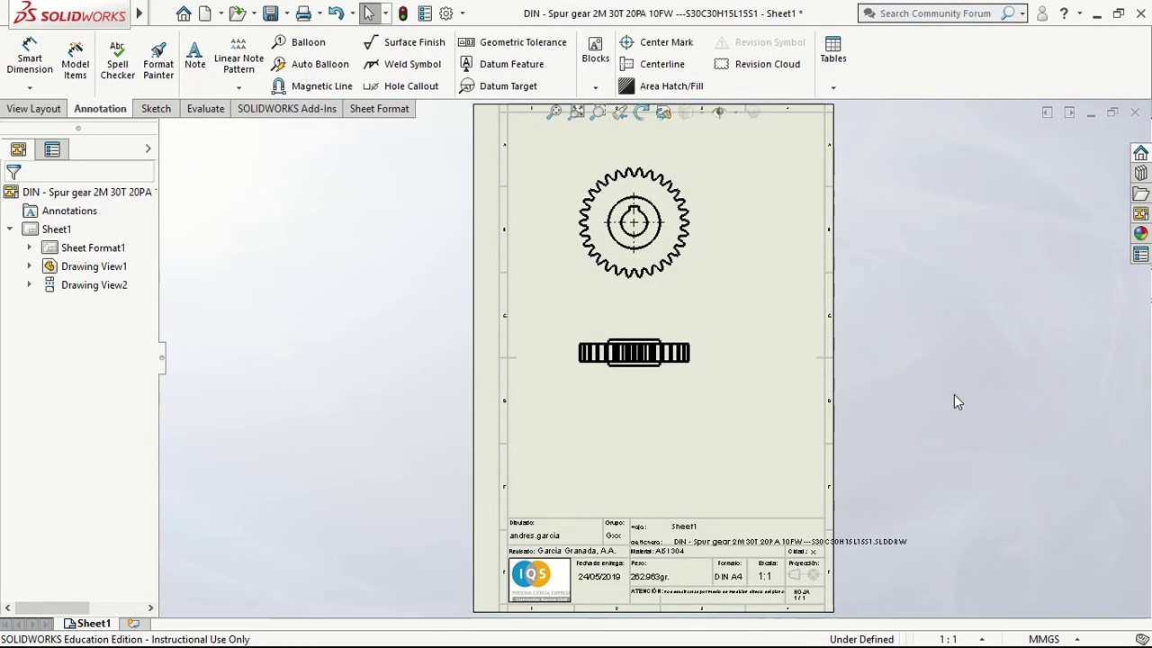
left_click(688, 281)
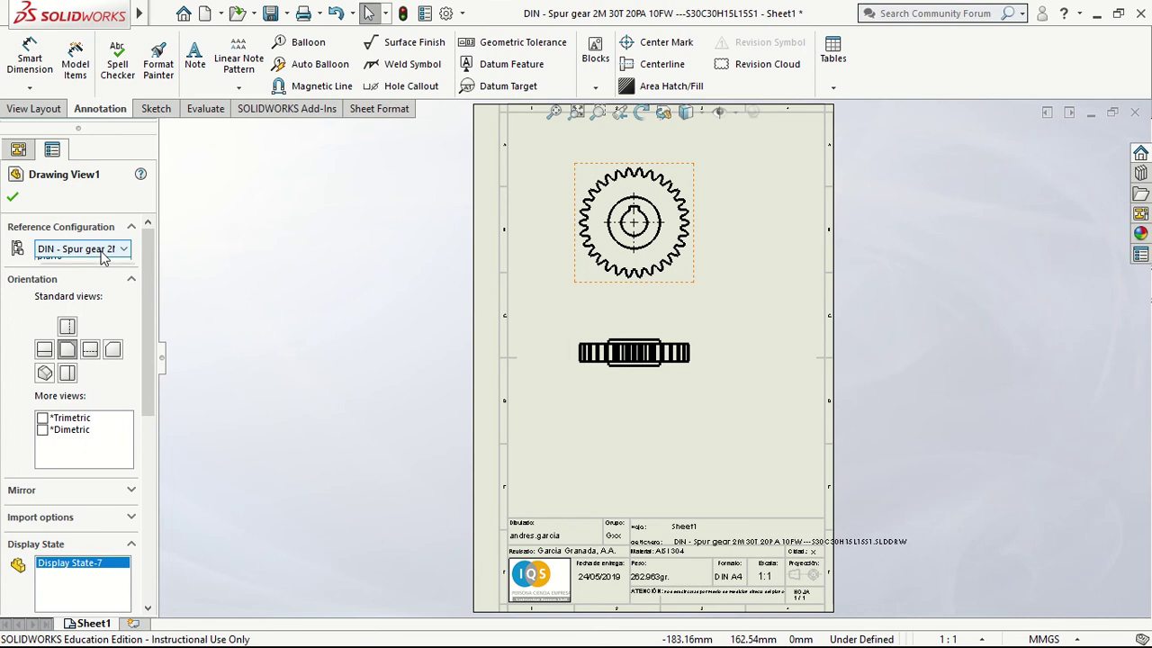
left_click(69, 276)
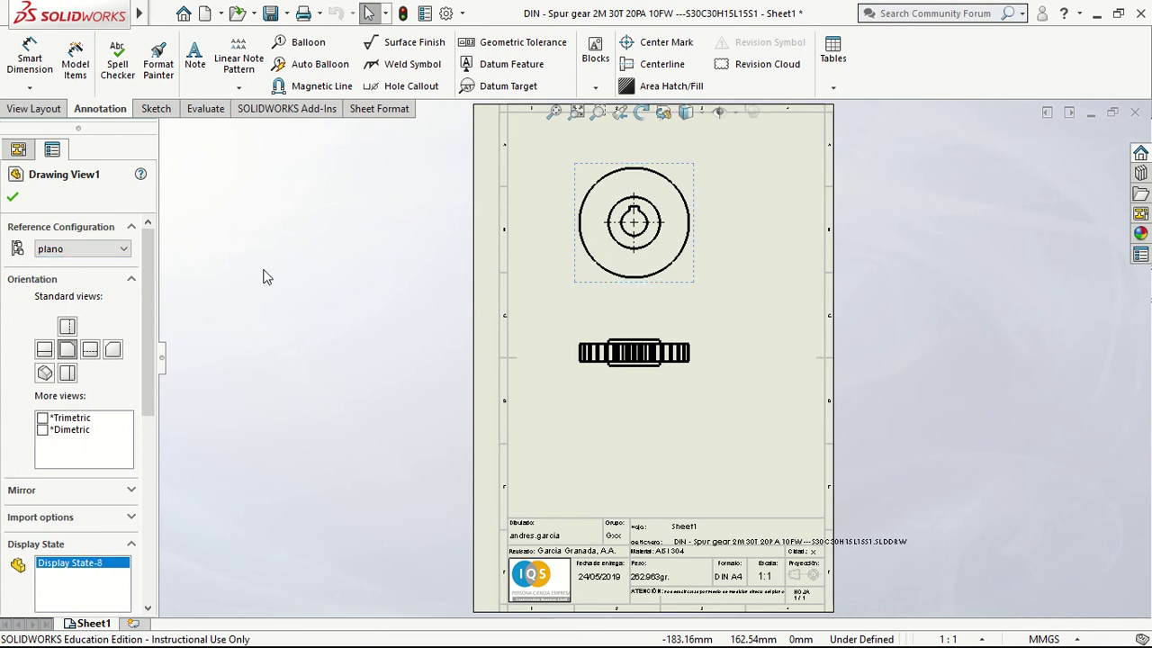
left_click(12, 196)
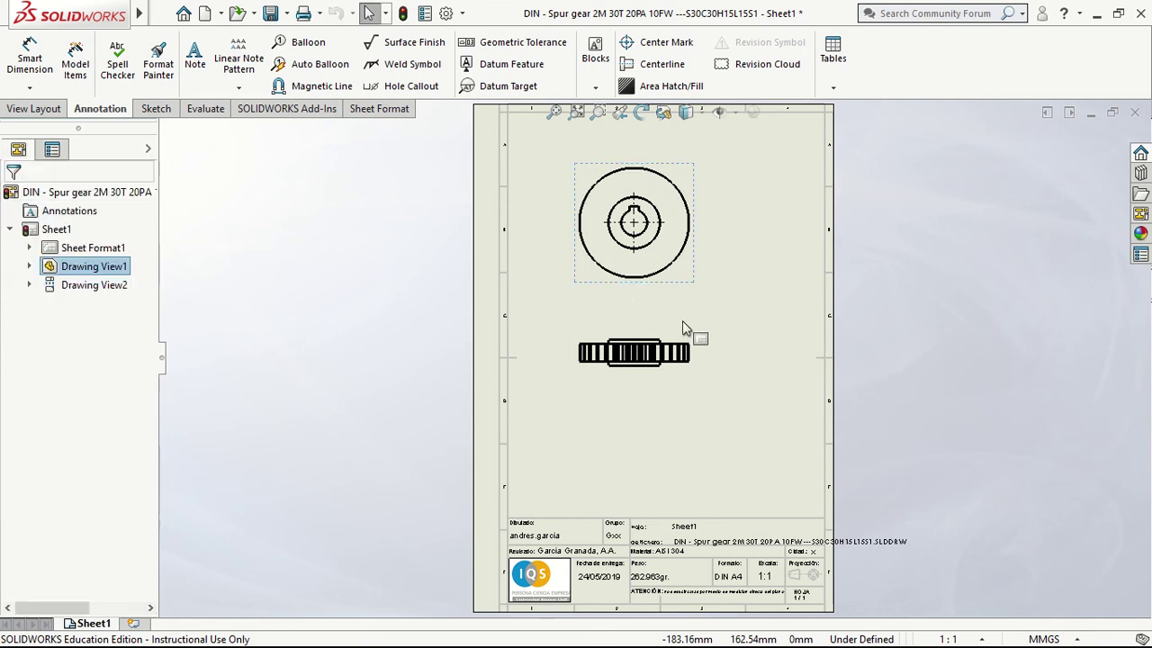
left_click(693, 340)
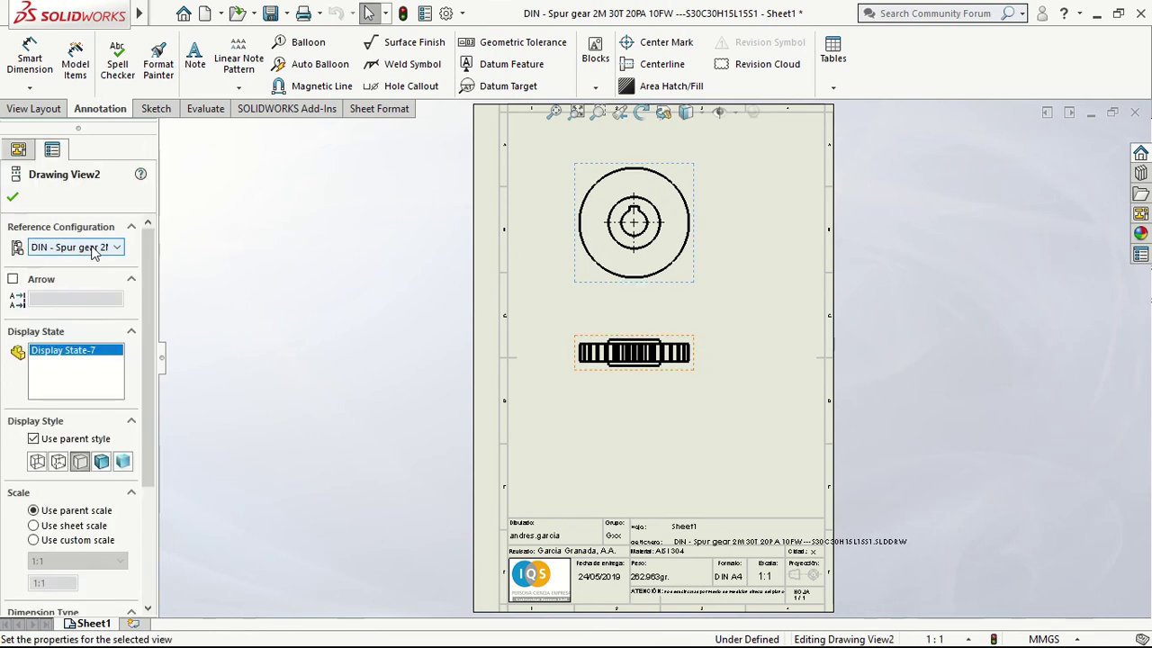
left_click(81, 254)
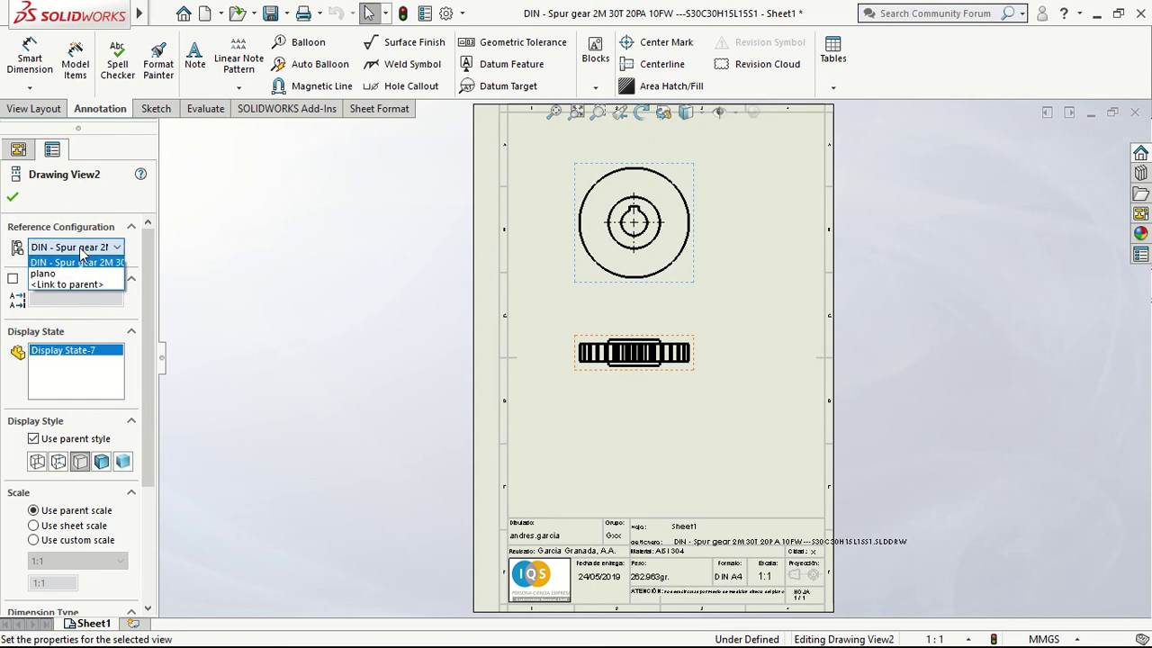
left_click(58, 285)
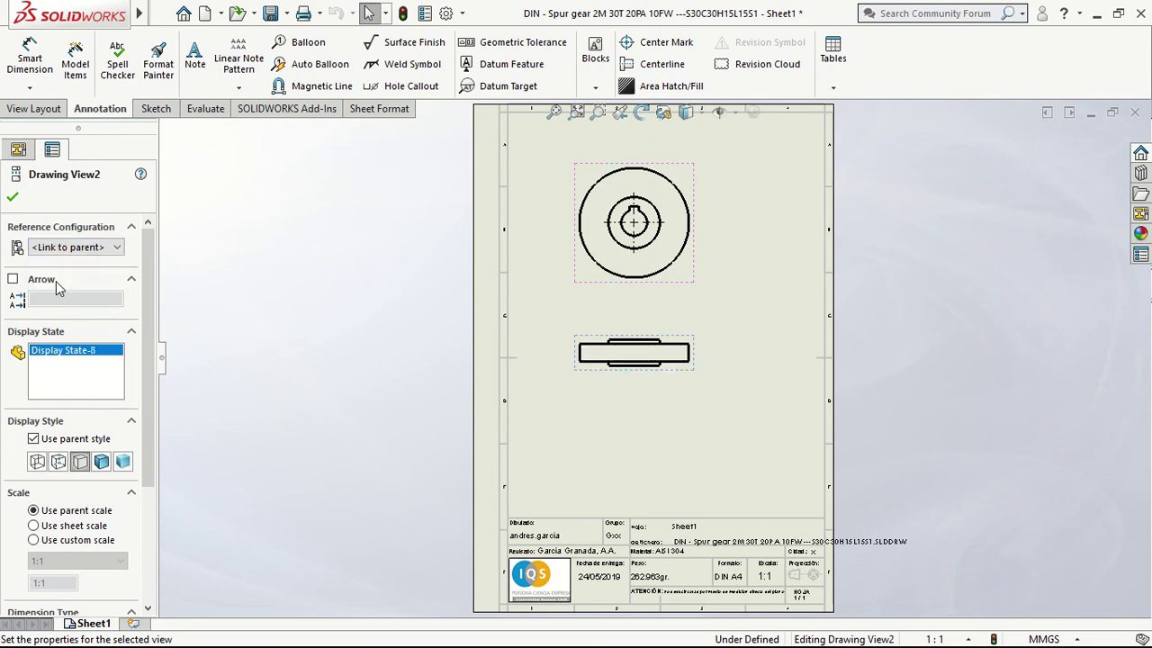
left_click(12, 198)
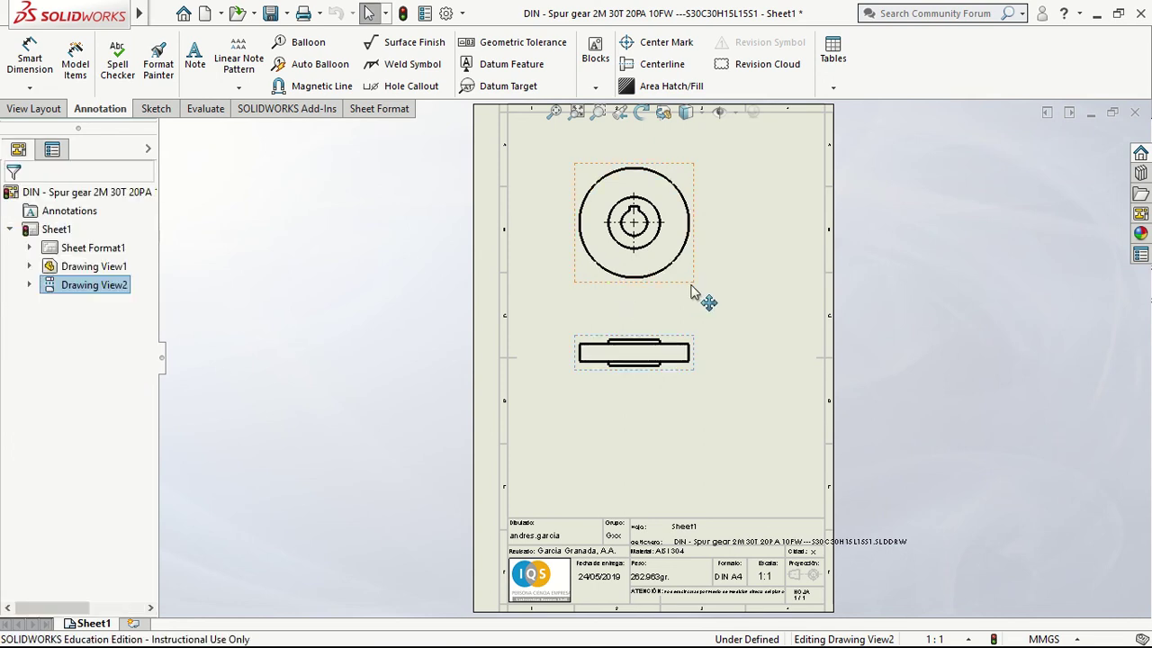
Toggle the top view's configuration and leave it set to plano.
left_click(693, 290)
left_click(82, 250)
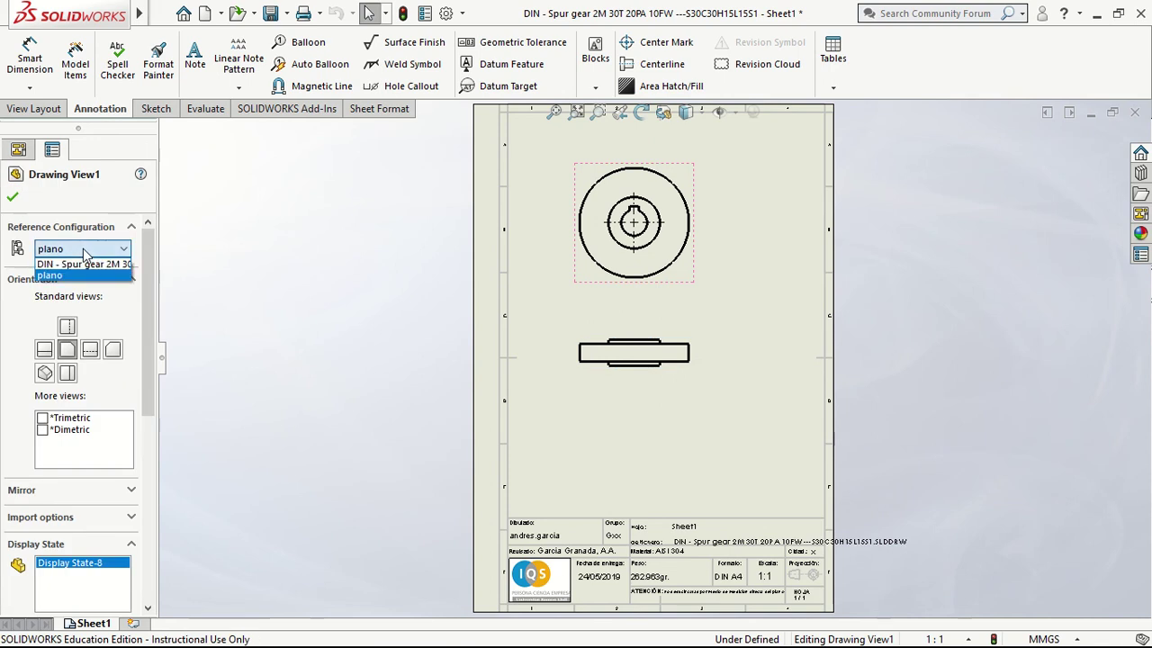
left_click(64, 267)
left_click(83, 248)
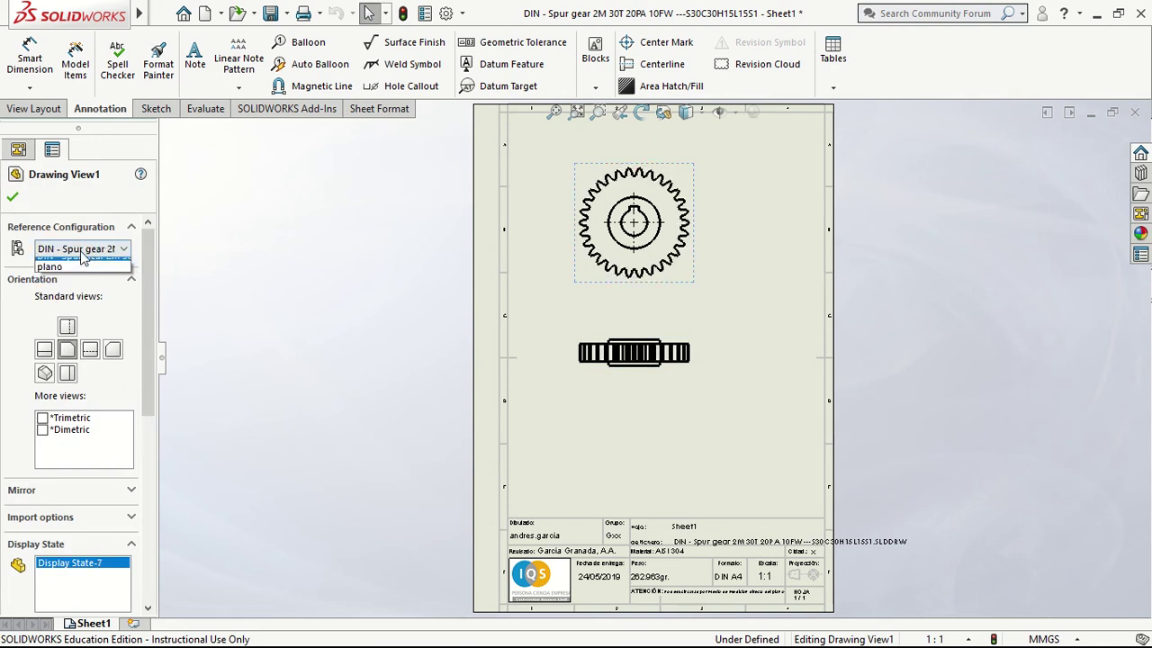
left_click(51, 268)
left_click(12, 199)
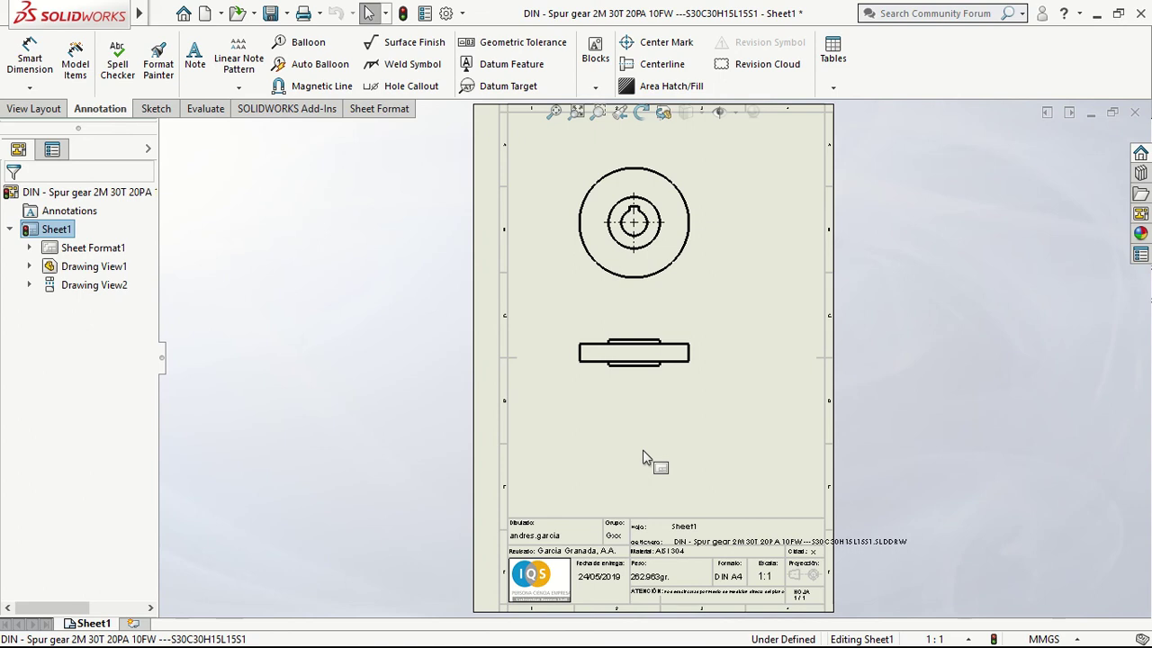
Insert a general table from the engranaje.sldtbt template.
left_click(191, 12)
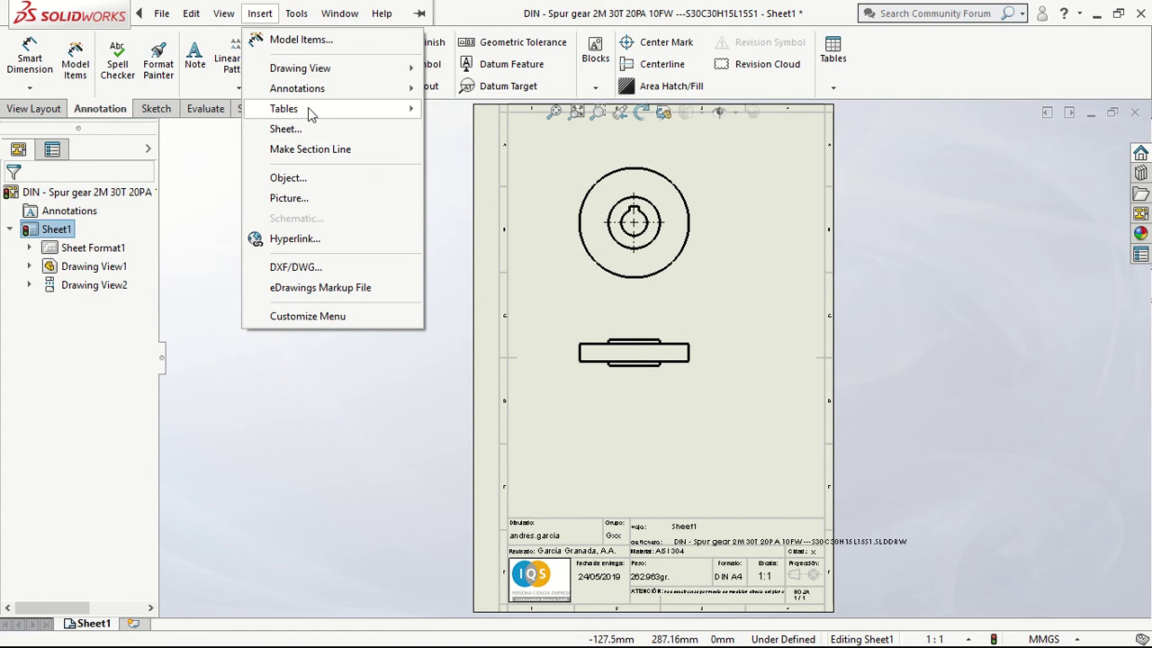
mouse_move(284, 108)
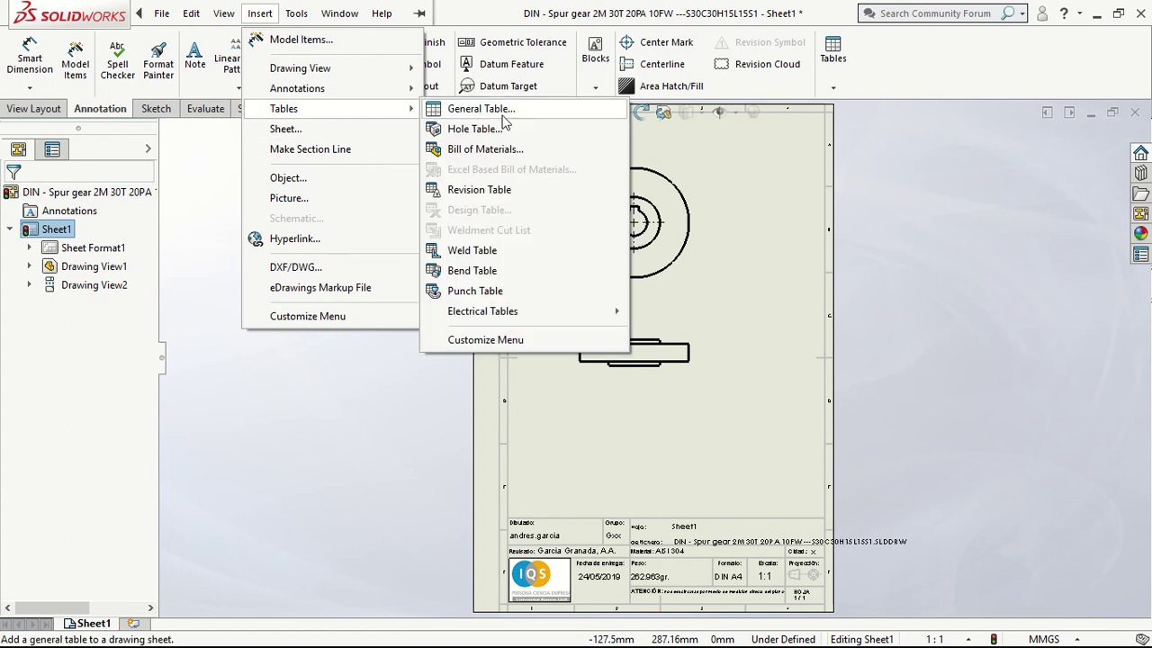
left_click(491, 110)
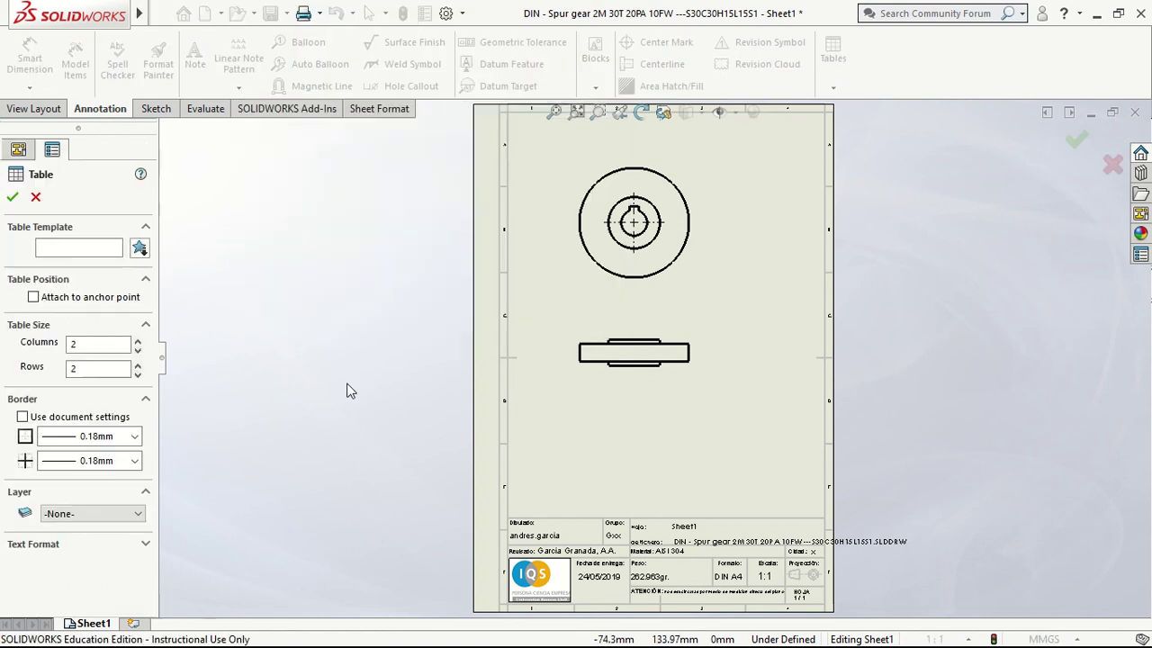
left_click(139, 248)
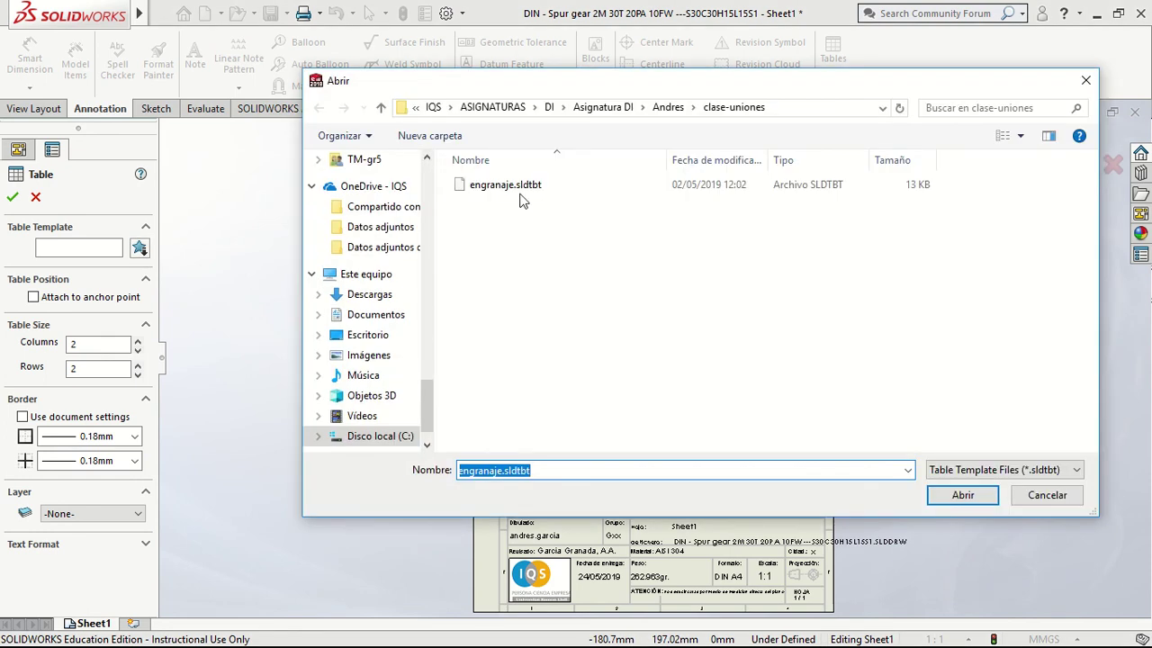
left_click(504, 184)
left_click(962, 495)
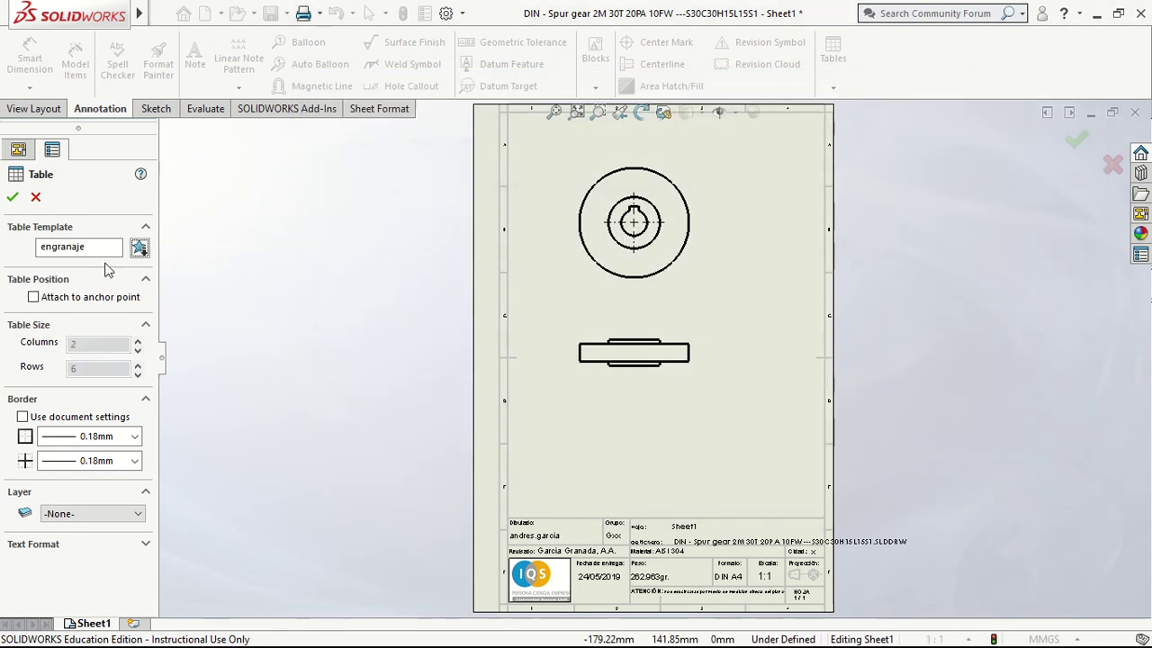
left_click(12, 196)
Position the gear data table directly above the title block.
left_click(509, 447)
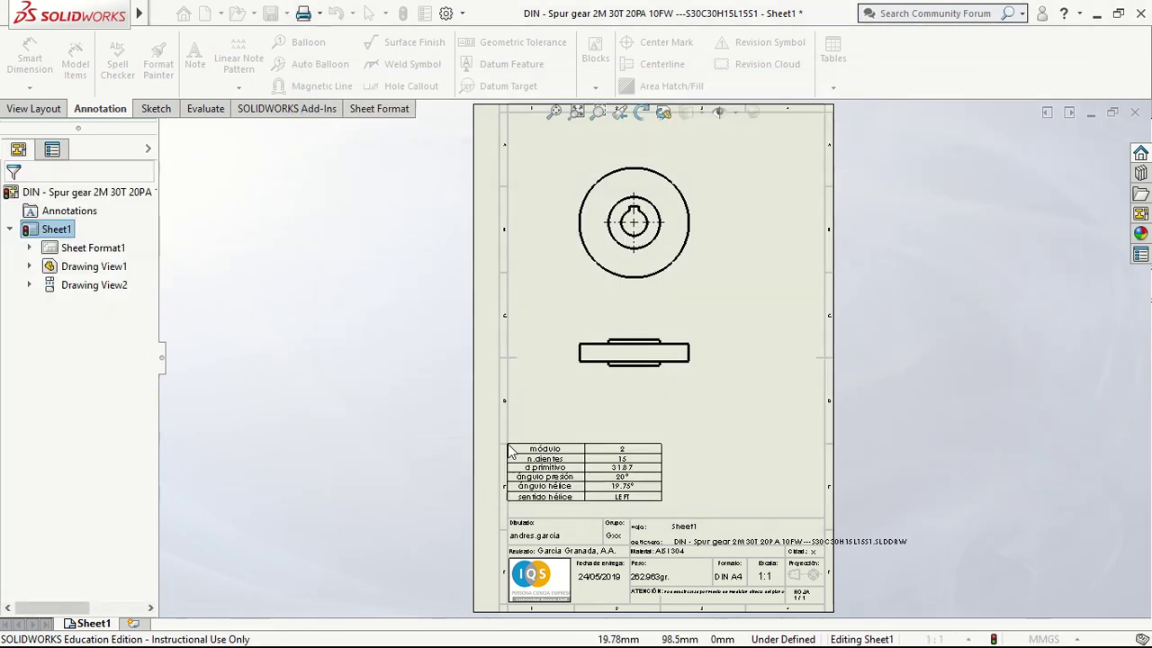
left_click_drag(510, 451, 512, 470)
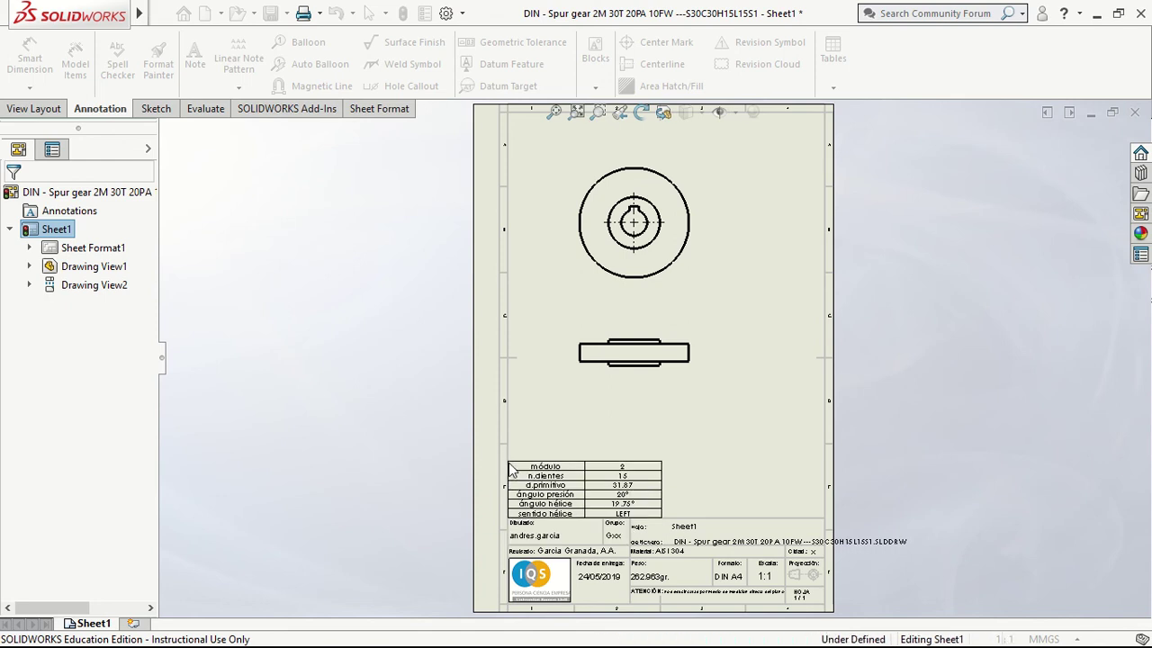
left_click(511, 470)
left_click(725, 486)
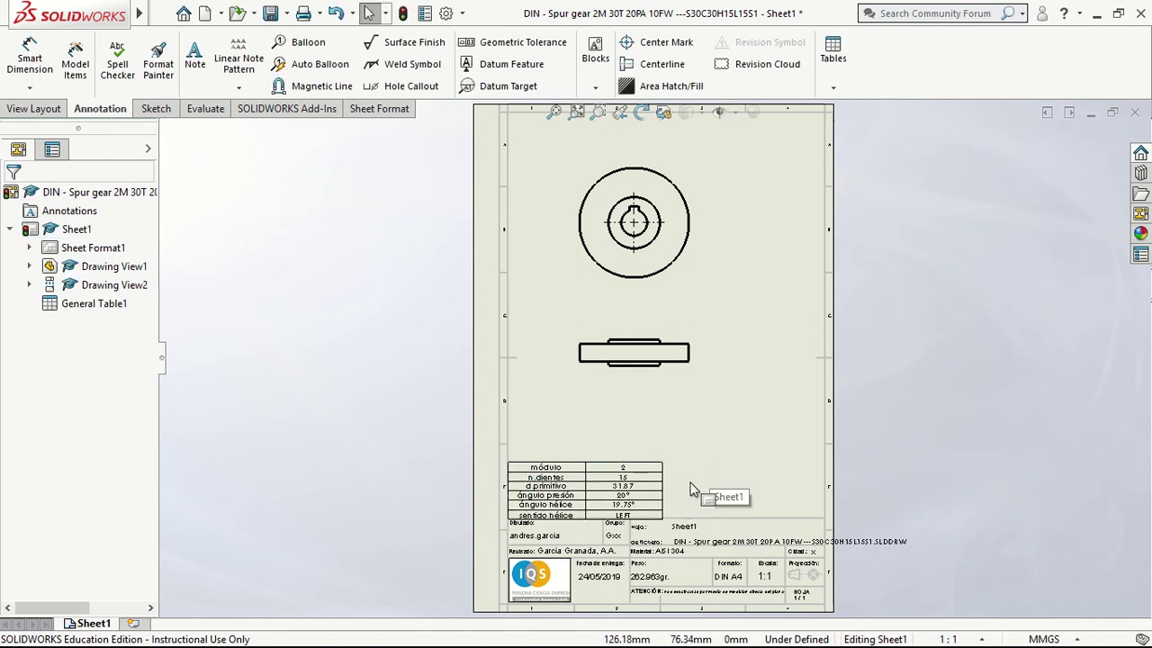
Set the gear table's tooth count to 30, helix angle to 0 and helix direction to a dash.
scroll(693, 490, "down", 2)
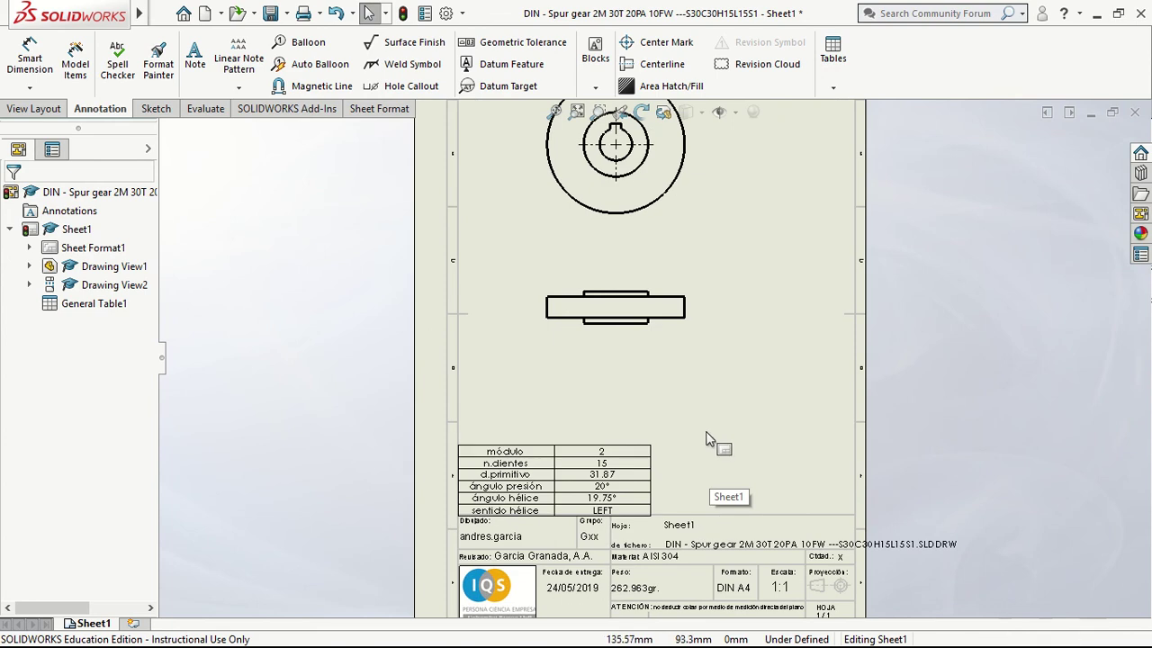
left_click(727, 414)
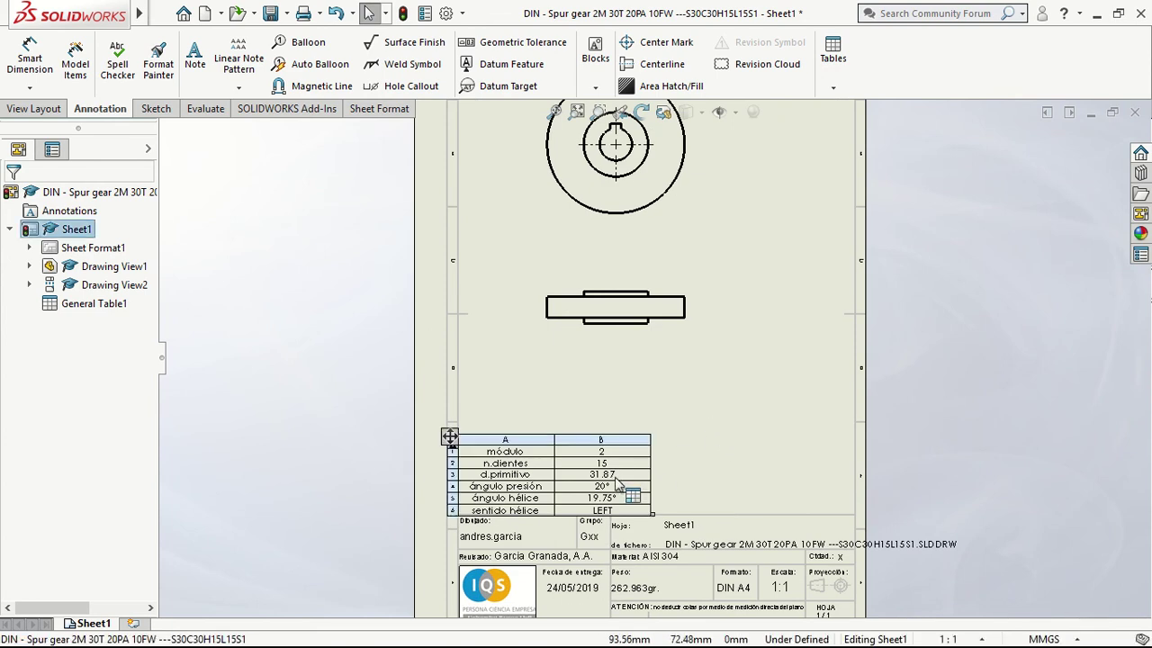
left_click(617, 463)
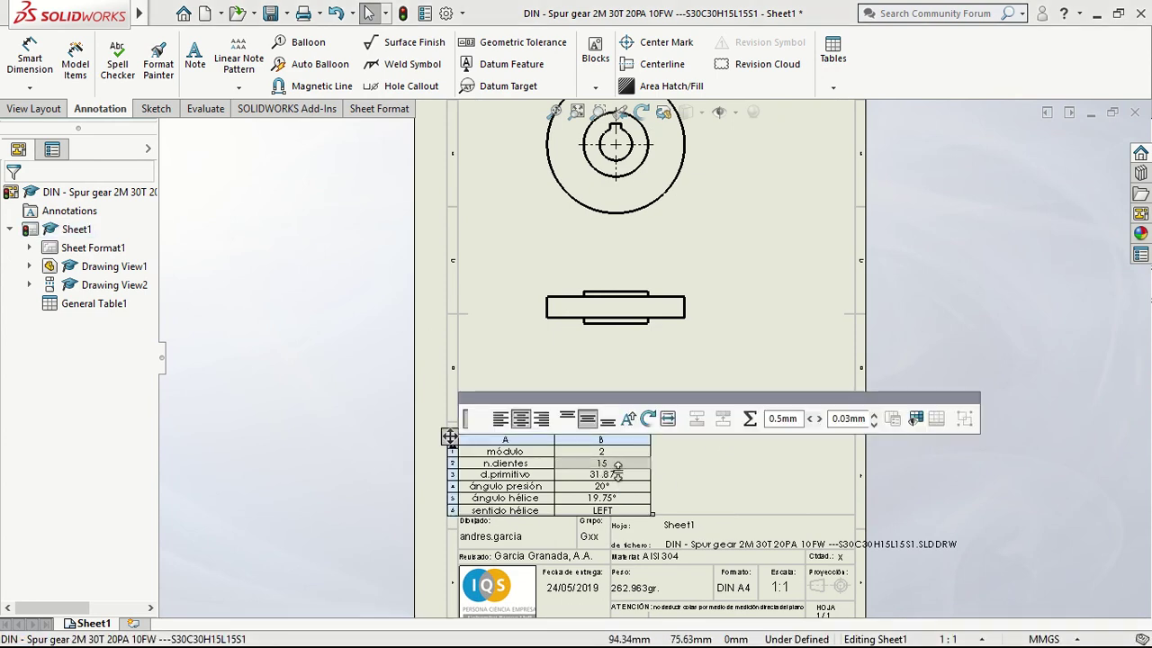
type("30")
key("Return")
type("60")
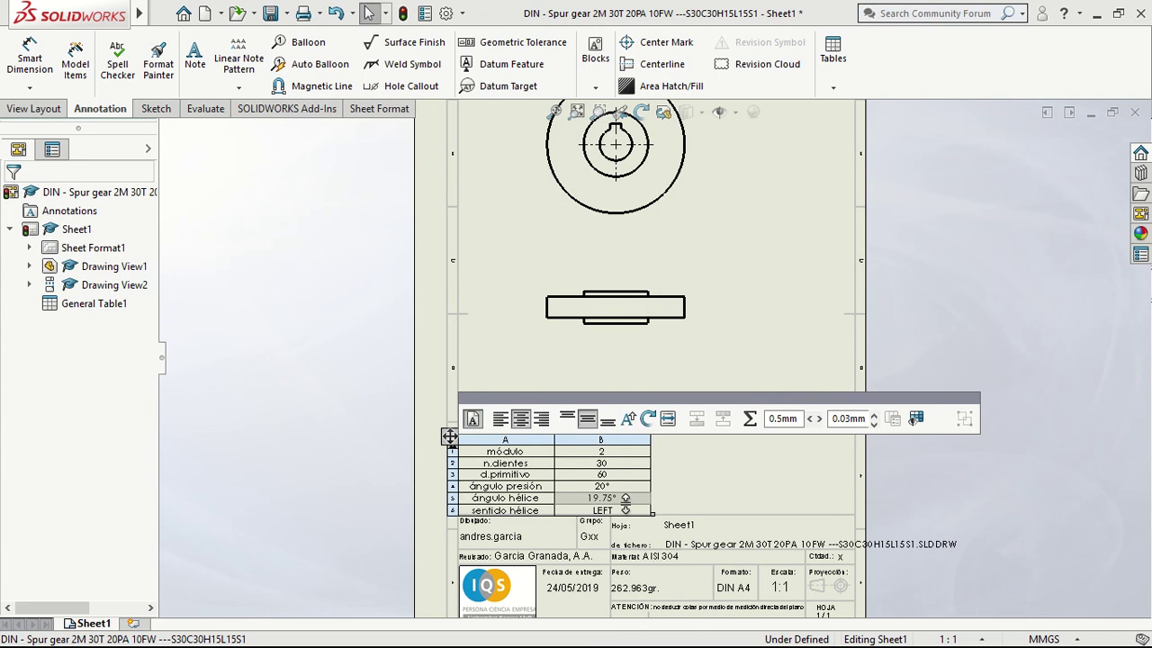
double_click(601, 497)
type("0")
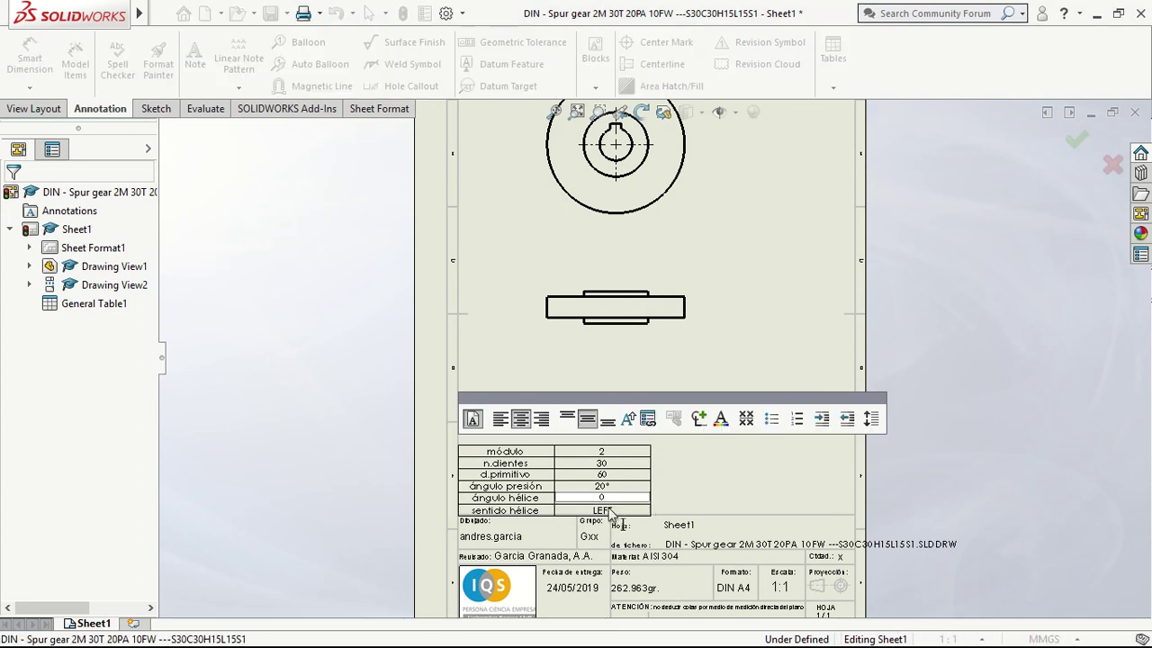
left_click(611, 511)
type("-")
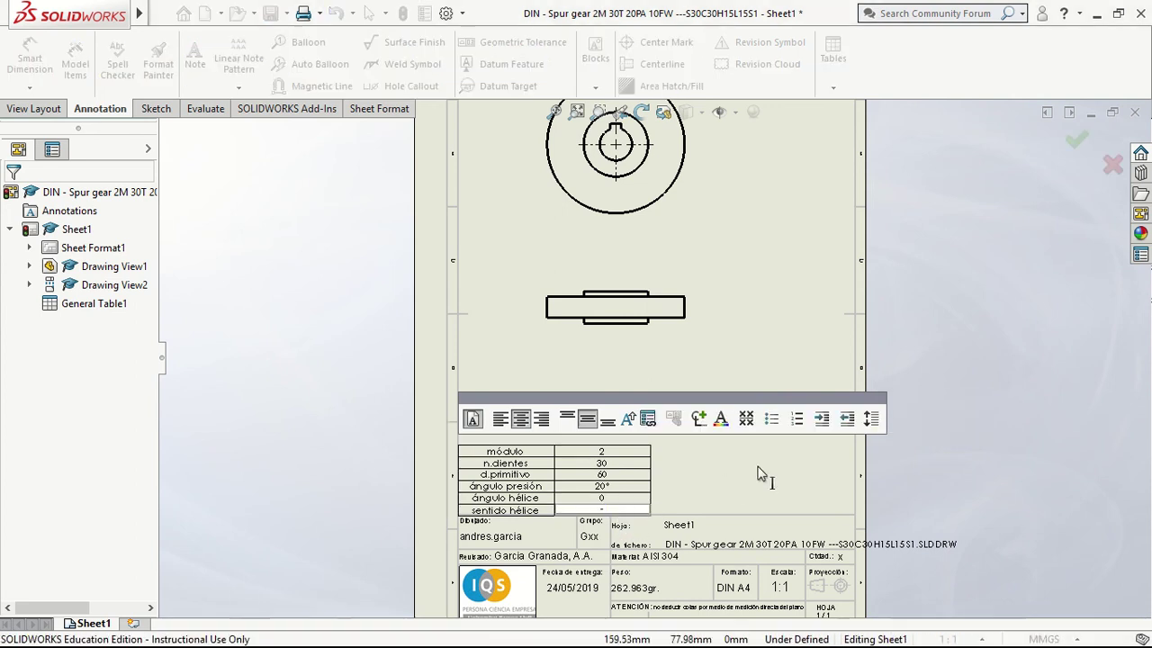
left_click(758, 474)
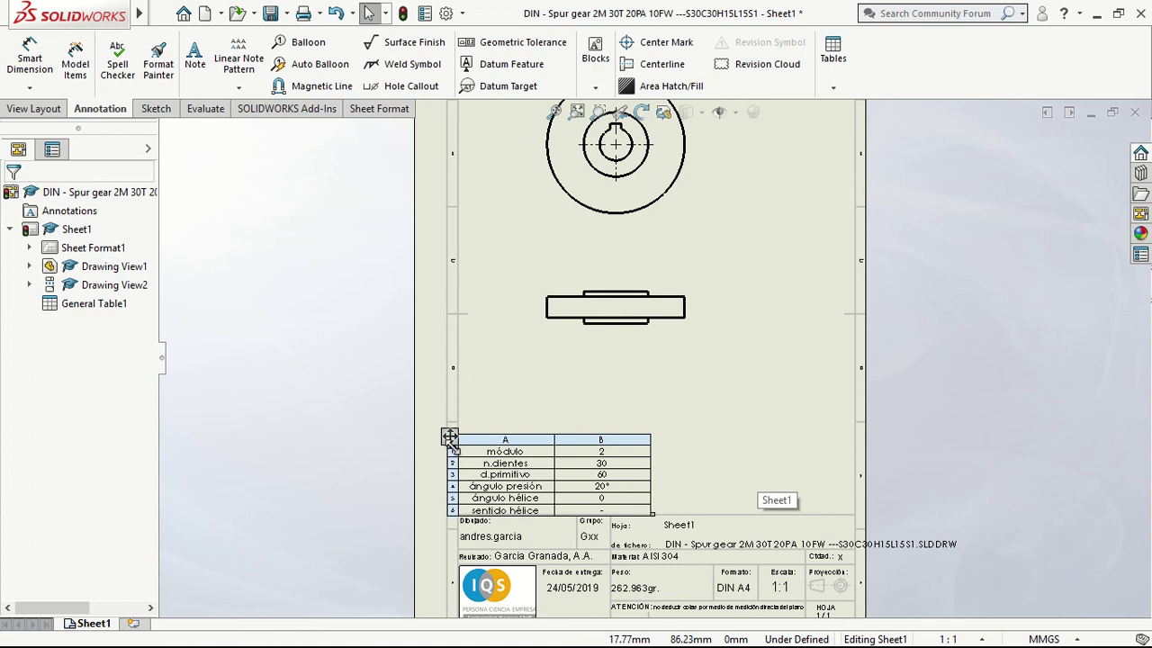
Move the gear data table up so it sits just above the title block.
left_click(450, 438)
mouse_move(450, 438)
left_mouse_down()
mouse_move(455, 425)
mouse_move(450, 437)
left_mouse_up()
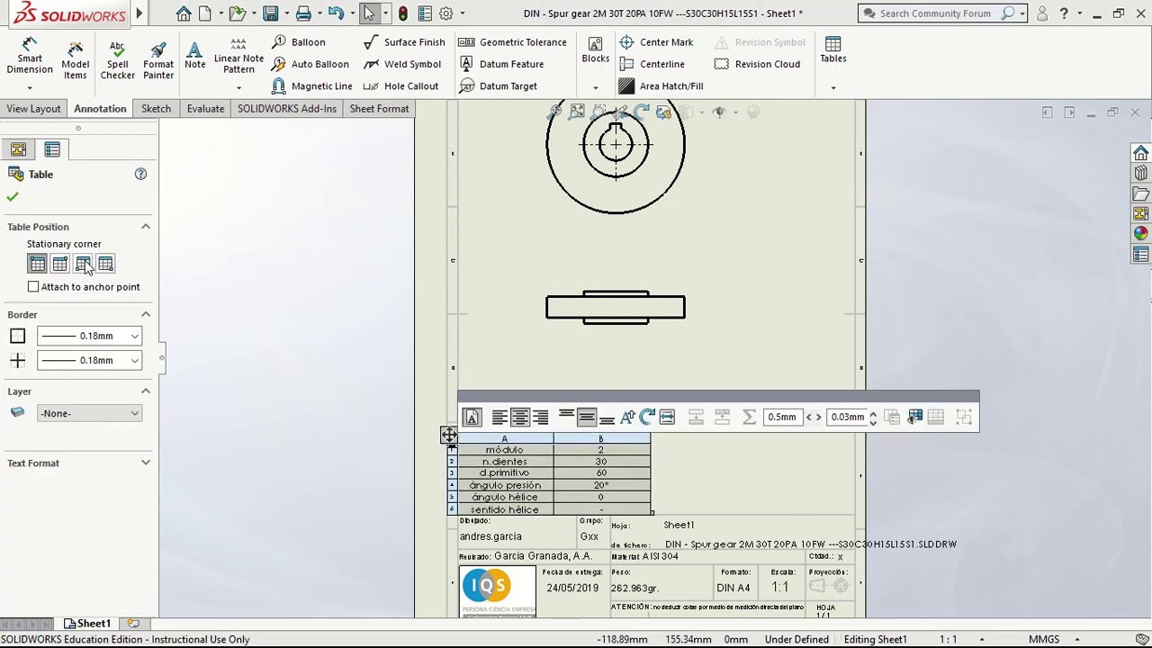
left_click(322, 378)
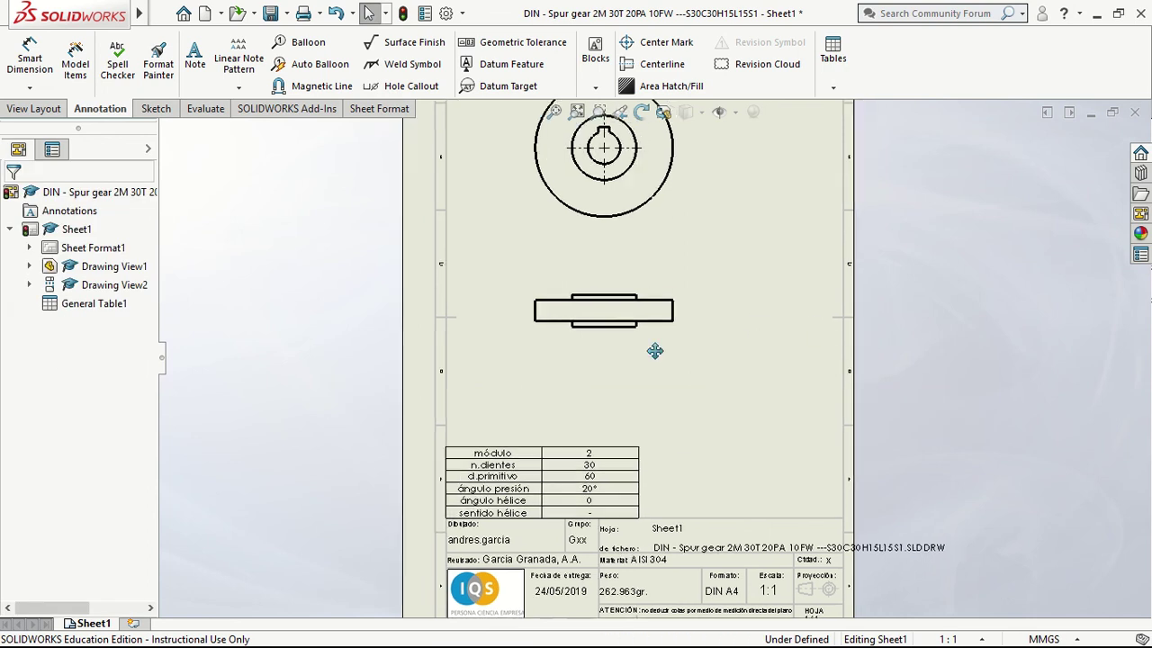
middle_click_drag(656, 348, 614, 378)
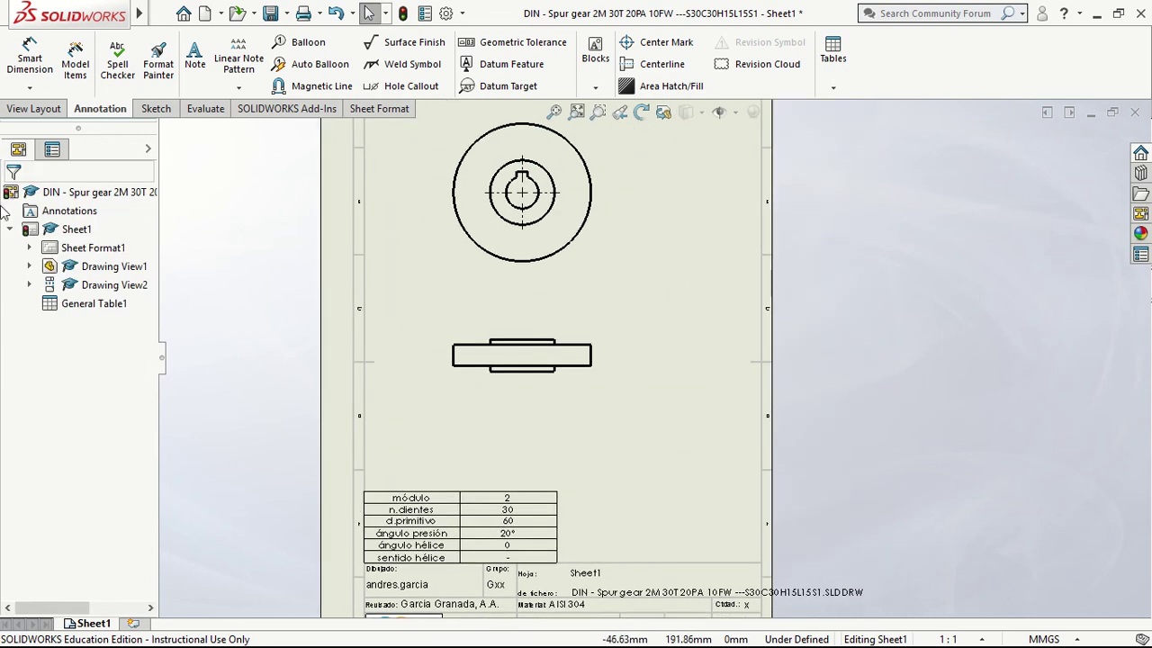
Sketch a circle centred on the gear's front view, just inside the outer edge.
left_click(156, 109)
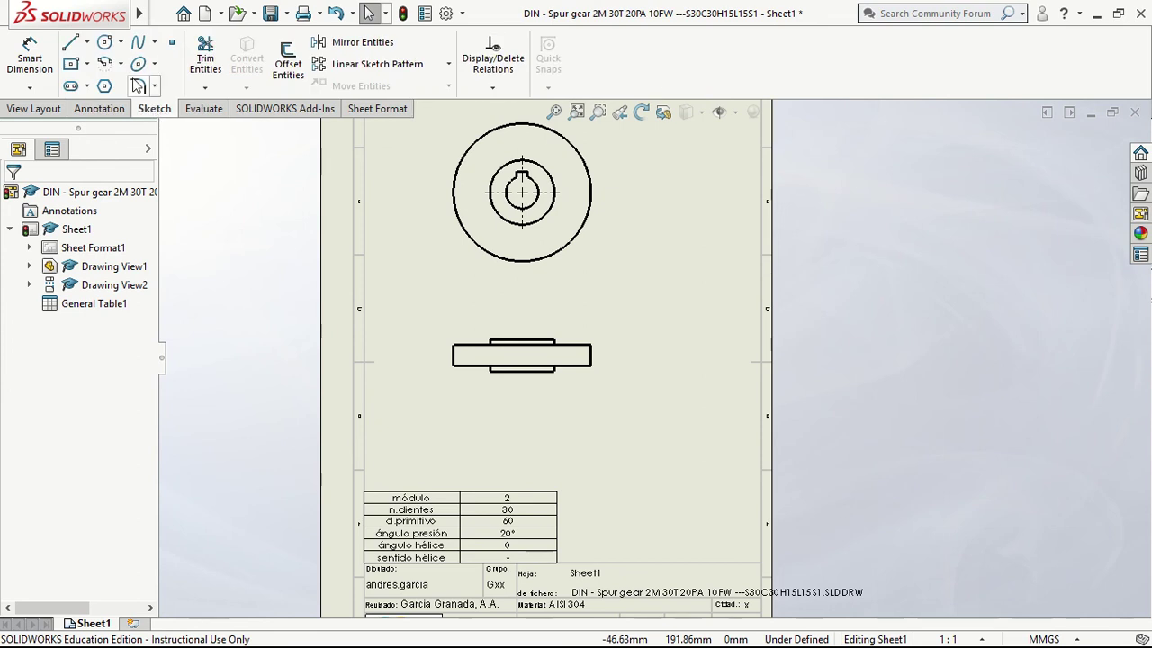
left_click(104, 42)
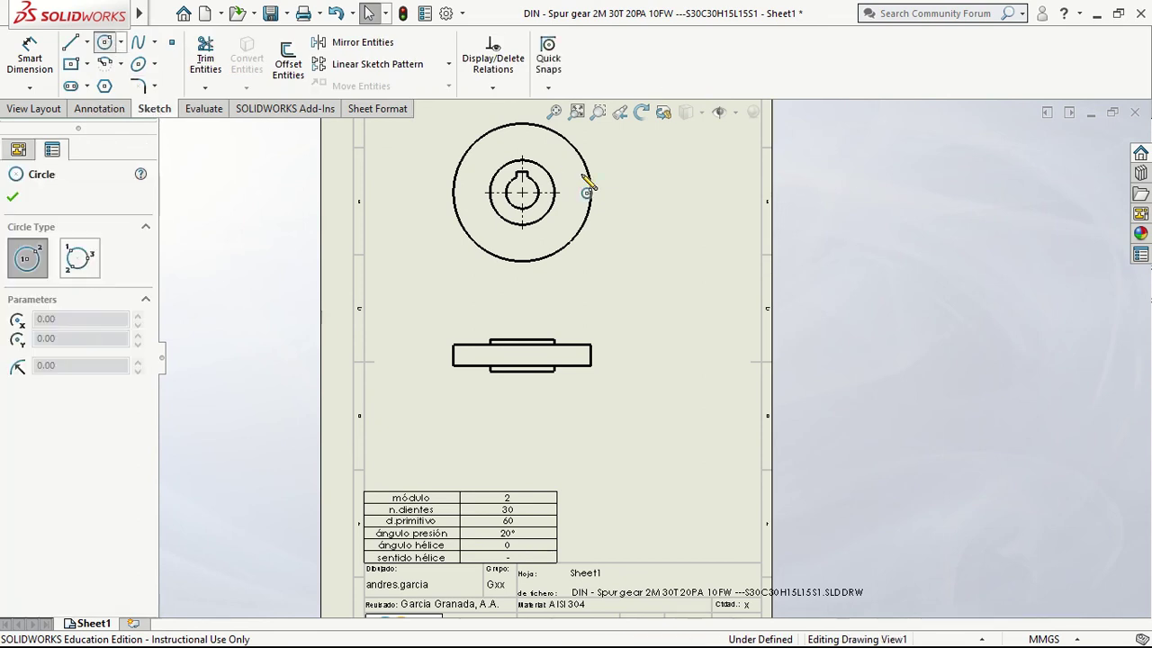
left_click(523, 191)
left_click(573, 230)
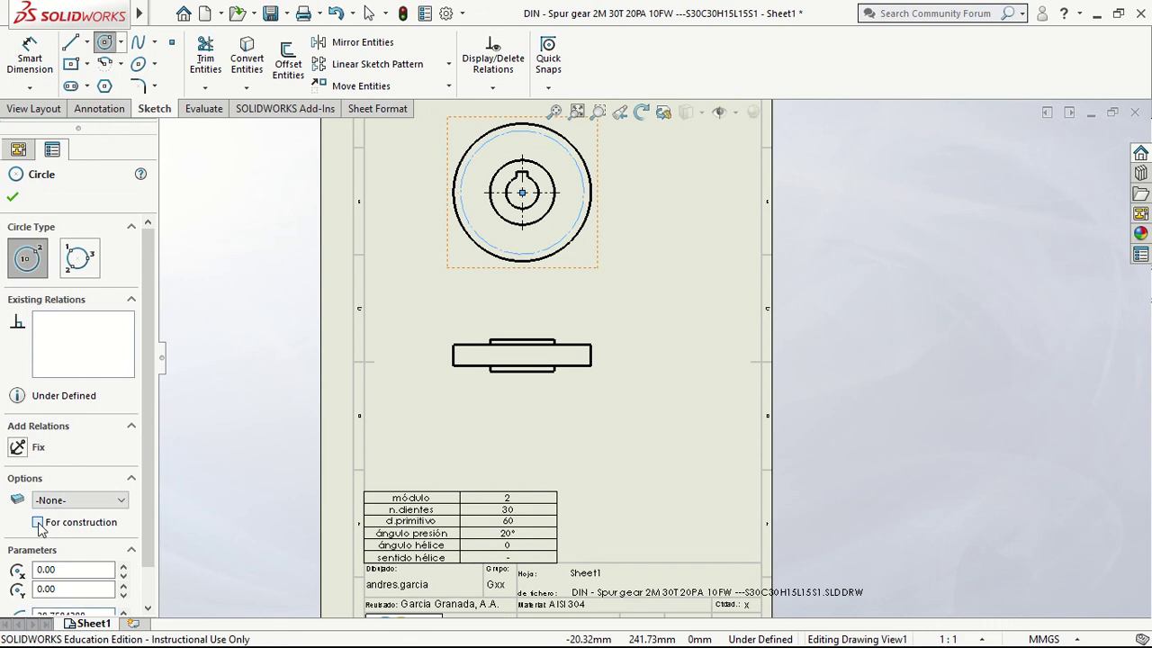
Dimension the new circle as the Ø60 pitch circle and add the Ø64 outer diameter.
left_click(30, 56)
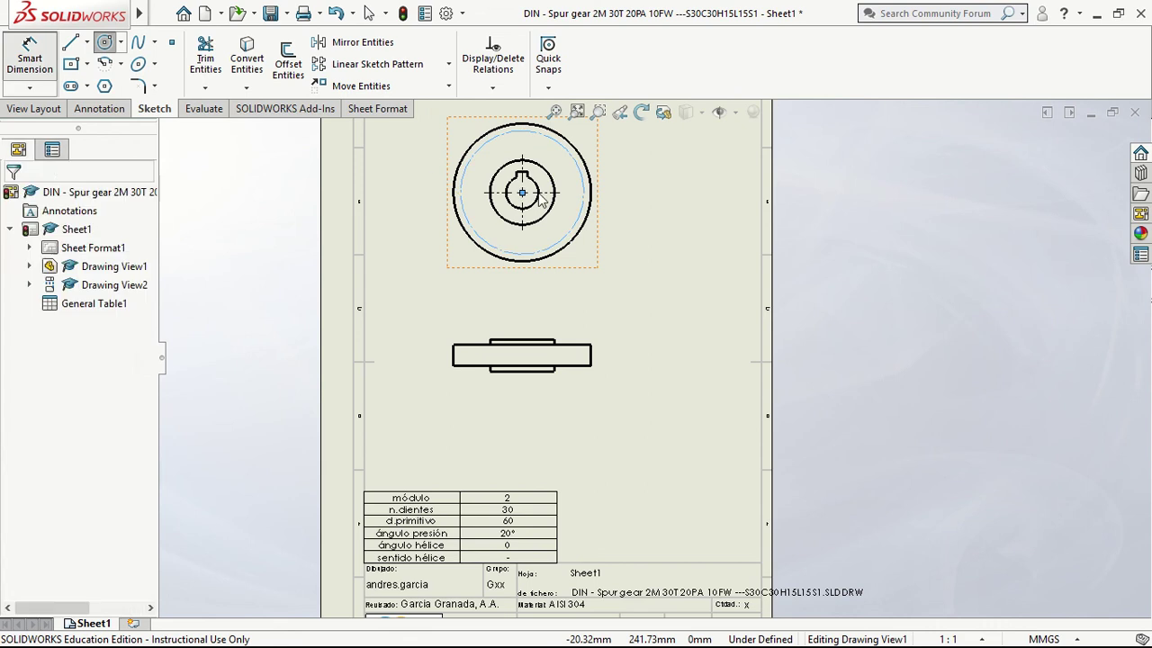
left_click(589, 229)
left_click(608, 245)
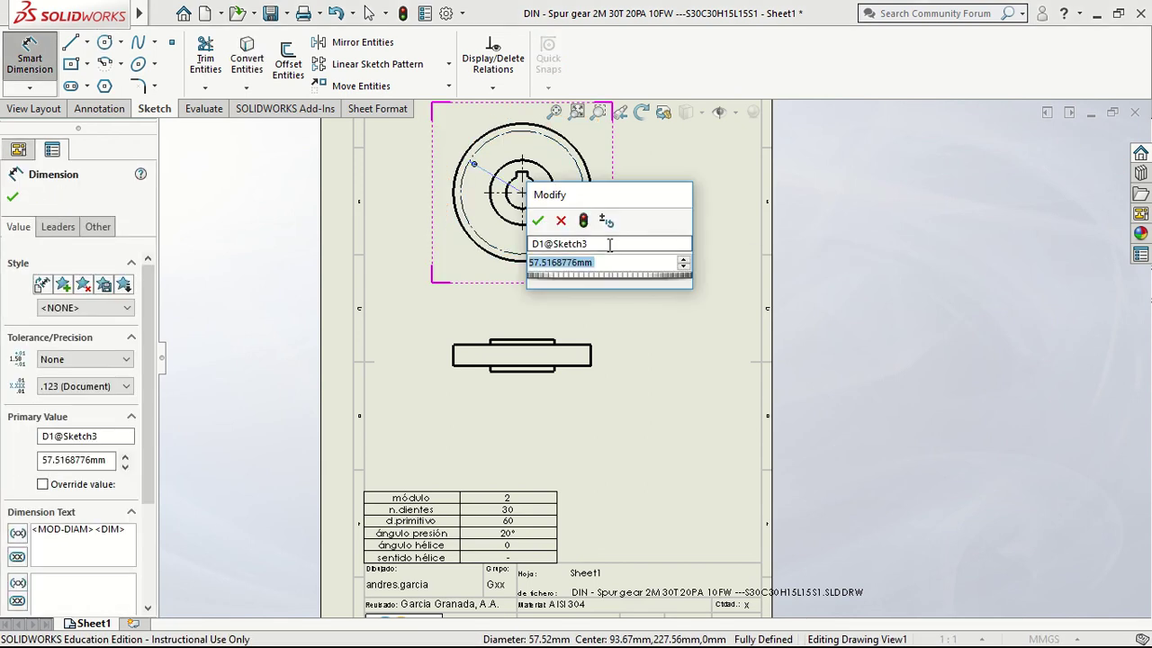
type("60")
key("Return")
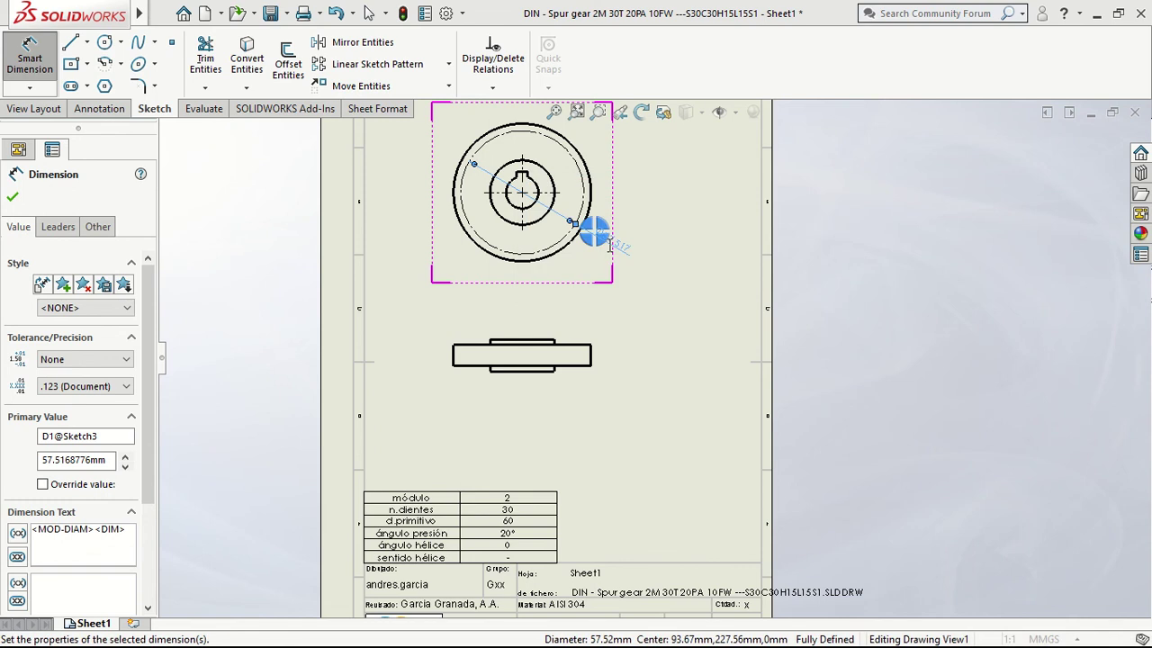
left_click(551, 254)
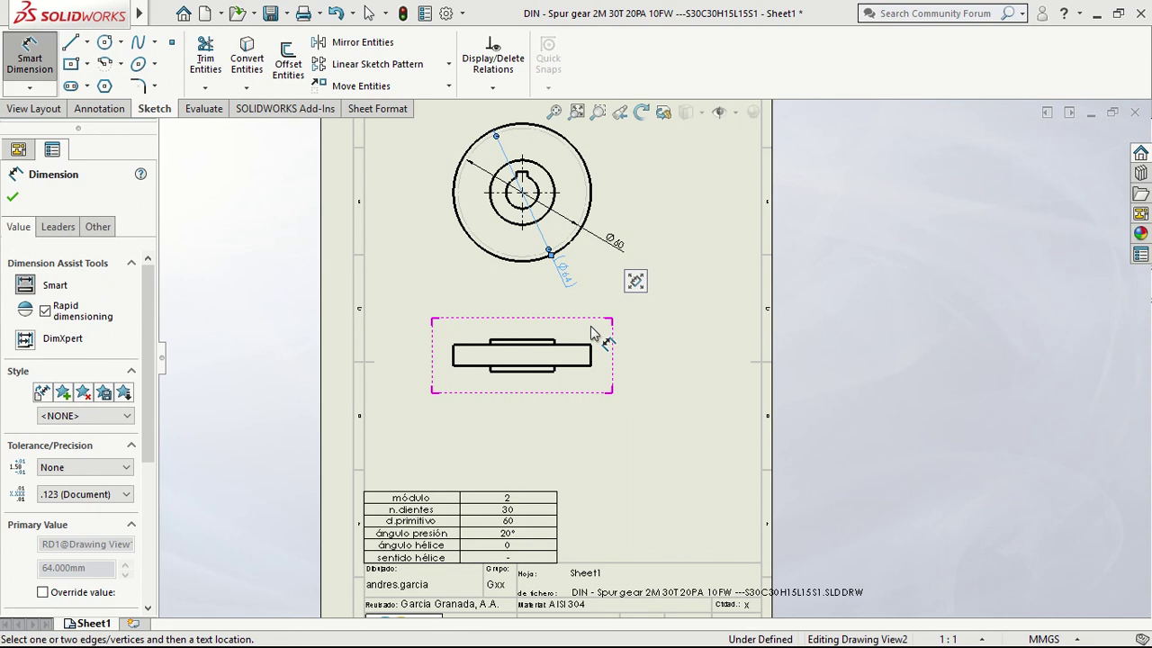
key("Escape")
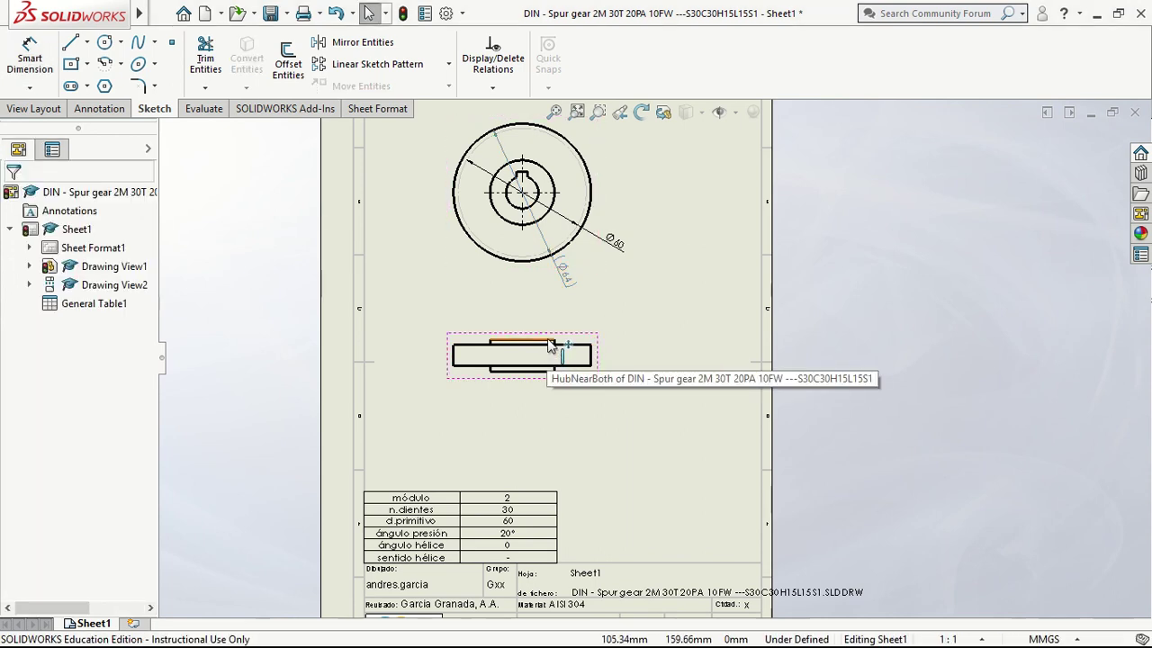
left_click(29, 54)
Dimension the hub circle as Ø30, placed to the left of the front view.
left_click(496, 218)
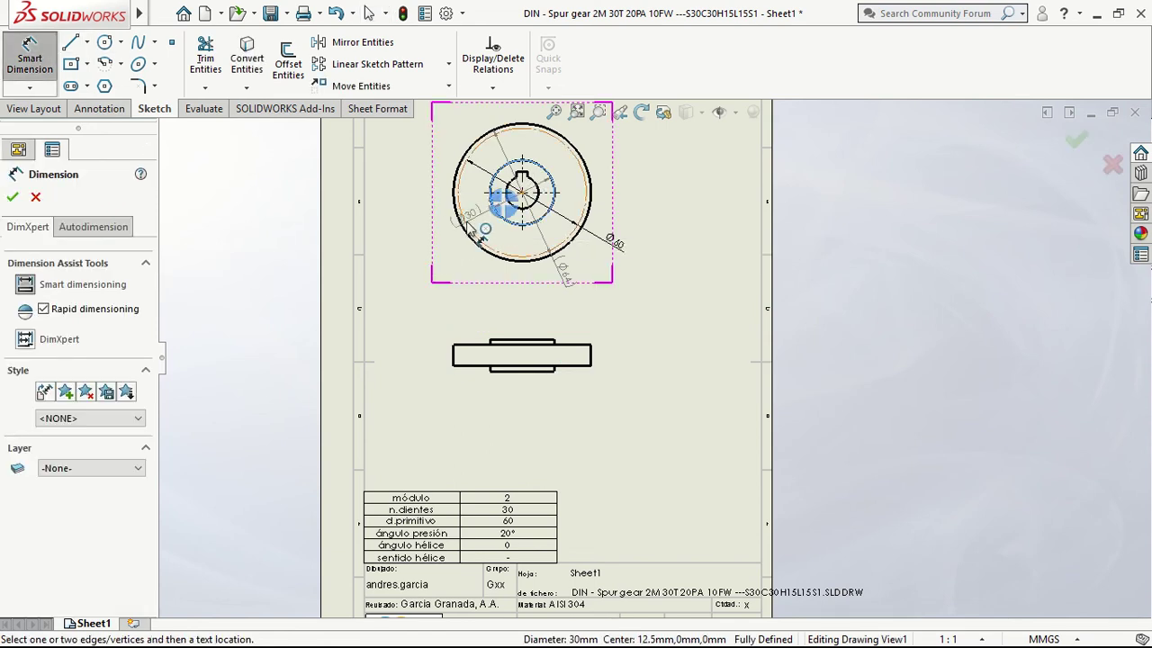
left_click(432, 236)
key("Escape")
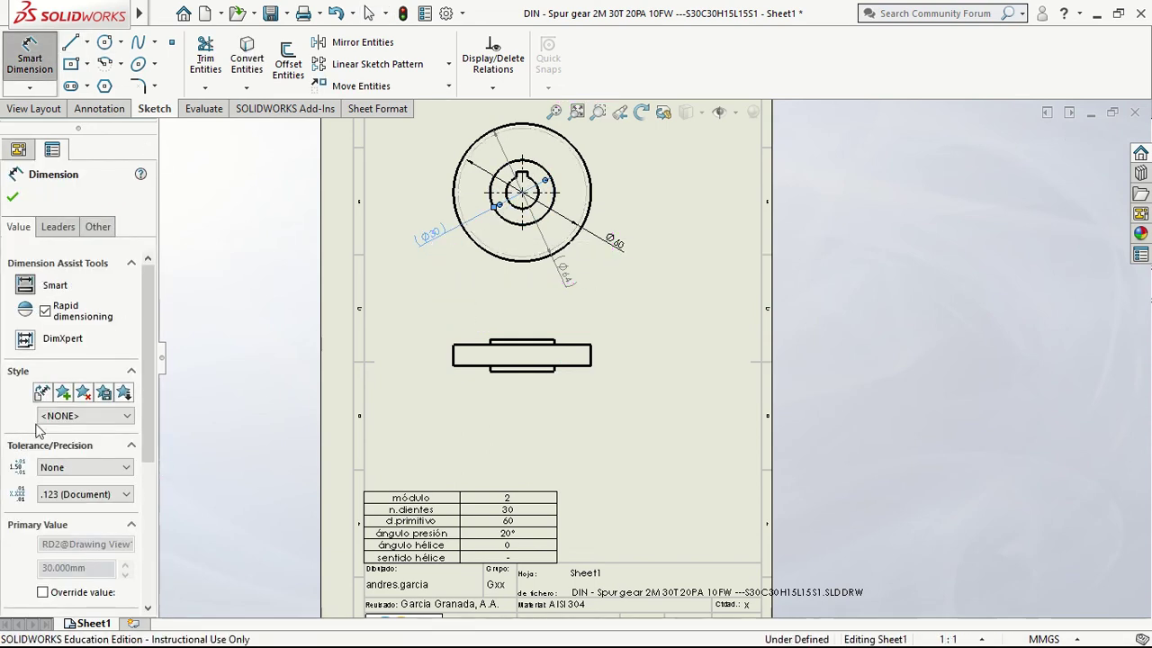
scroll(31, 517, "down", 5)
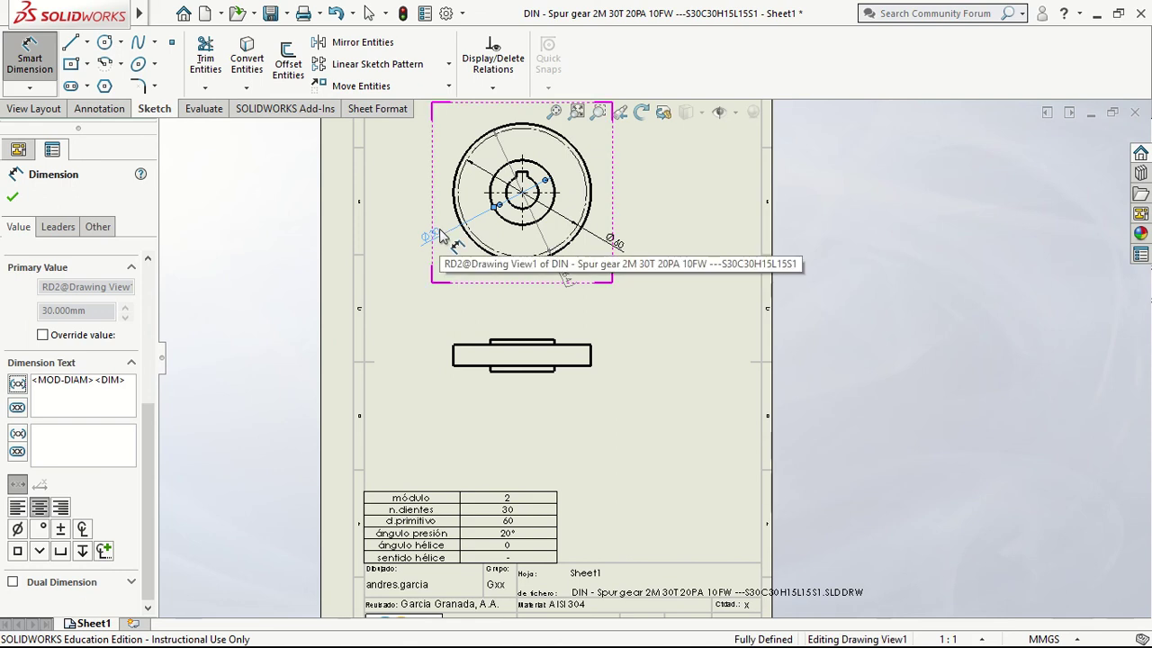
Dimension the 15 mm hub width between the two hub edges in the side view.
left_click(543, 342)
left_click(517, 370)
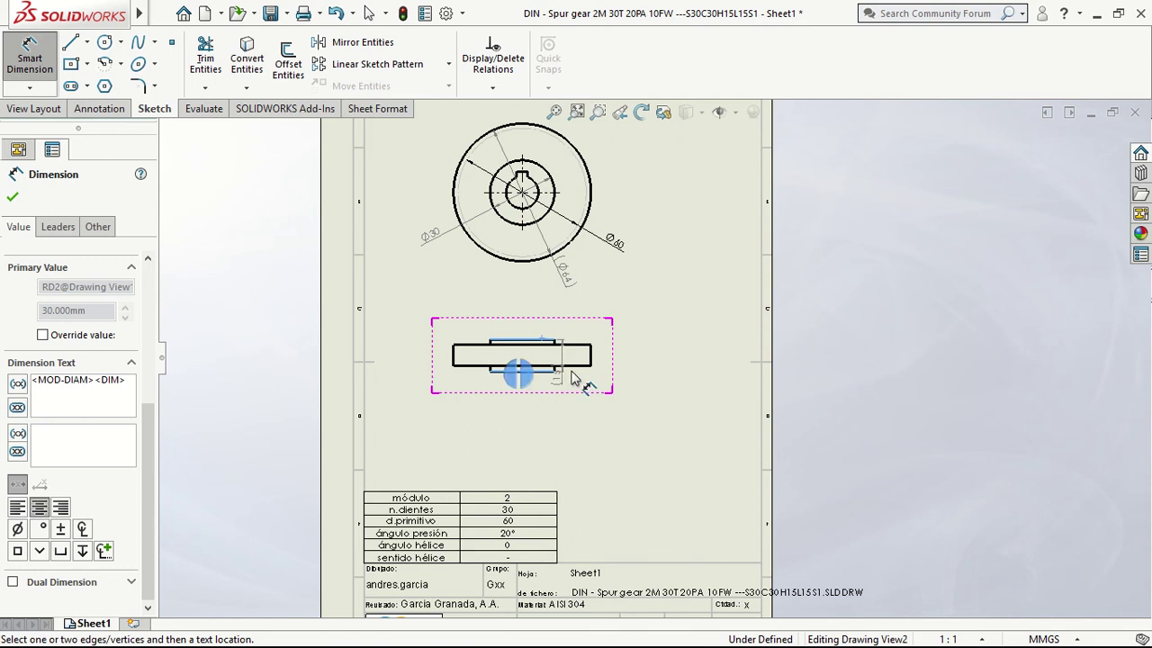
left_click(668, 365)
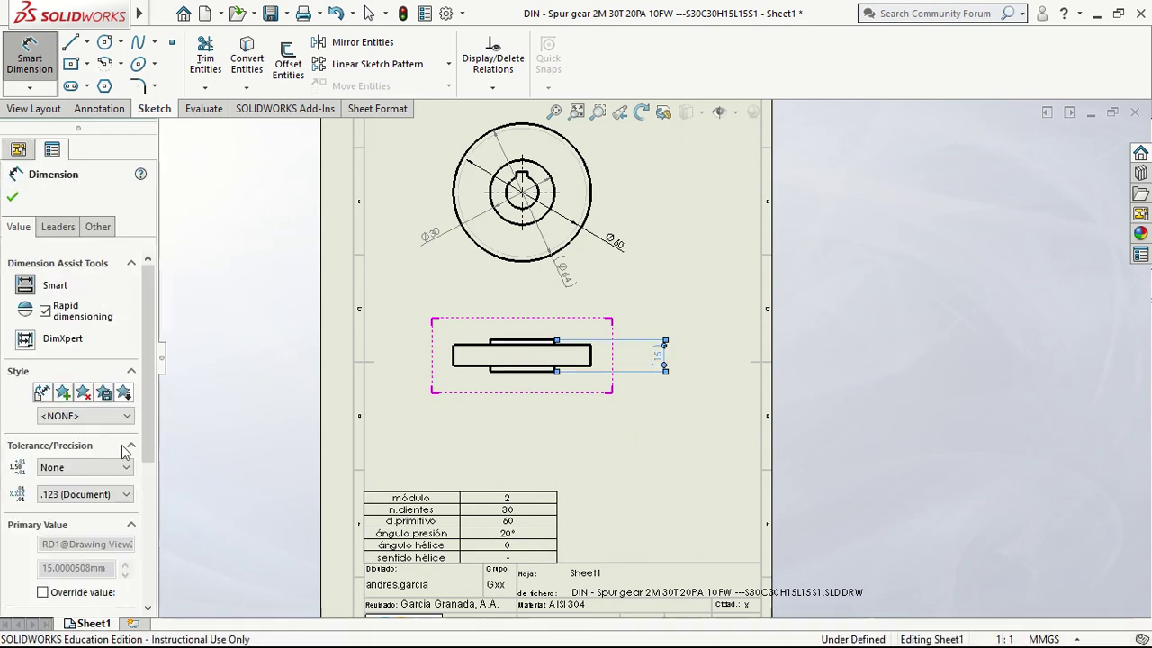
left_click(148, 569)
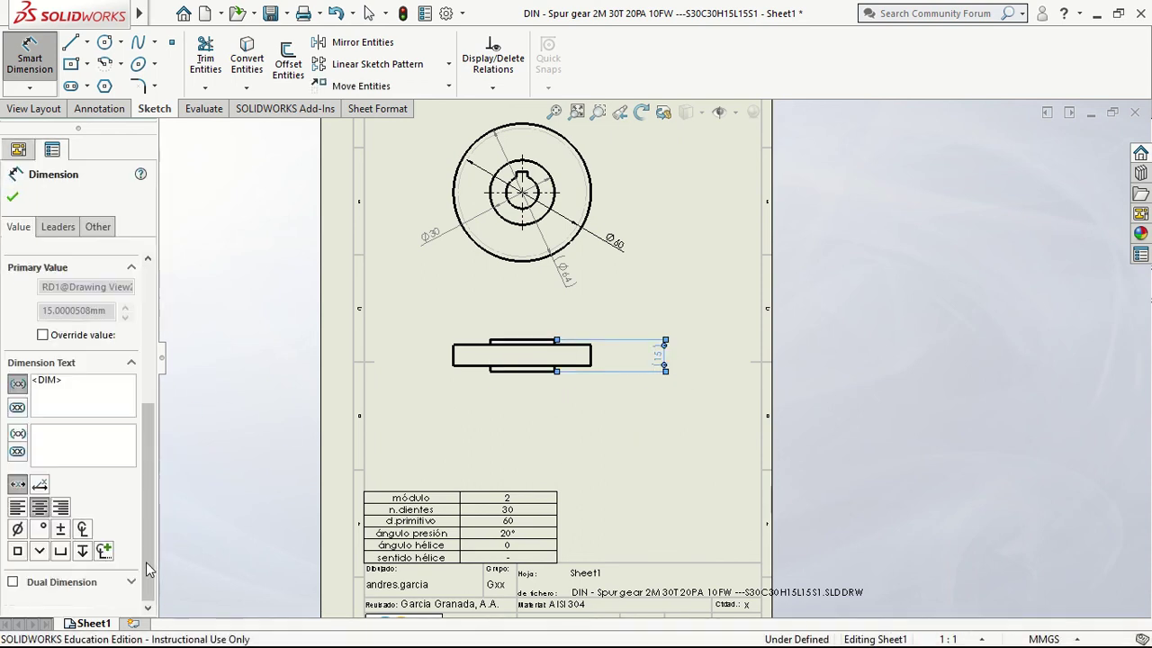
scroll(546, 181, "down", 1)
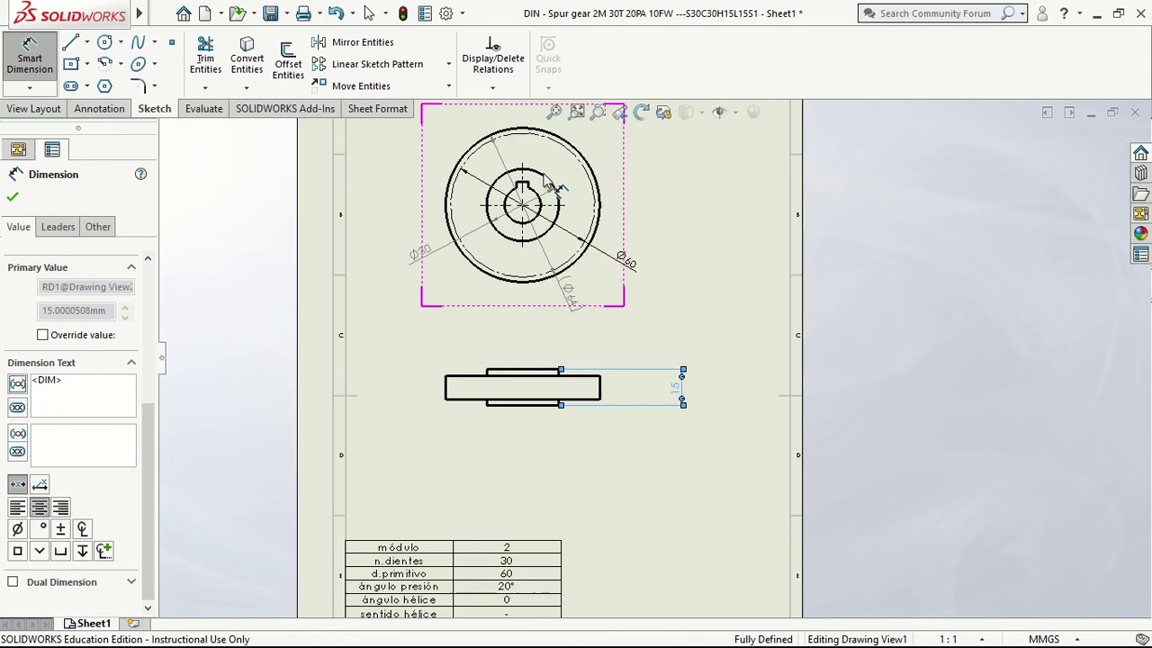
scroll(546, 183, "down", 2)
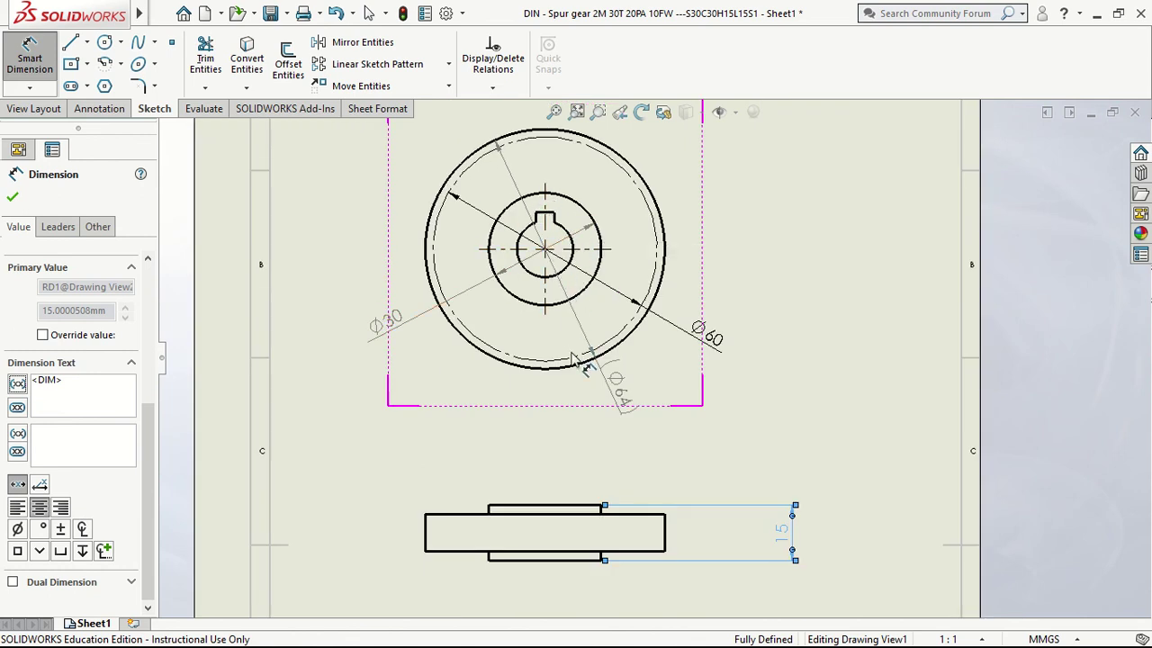
scroll(576, 349, "up", 4)
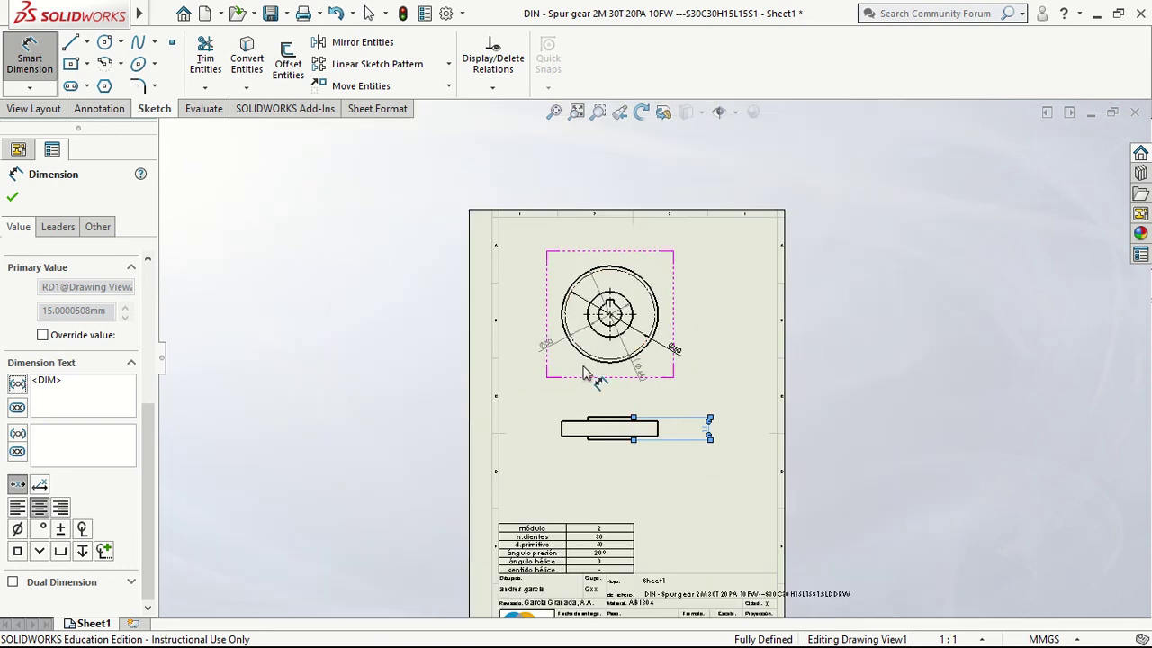
Save the gear drawing as an SLDDRW file.
middle_click_drag(798, 385, 702, 296)
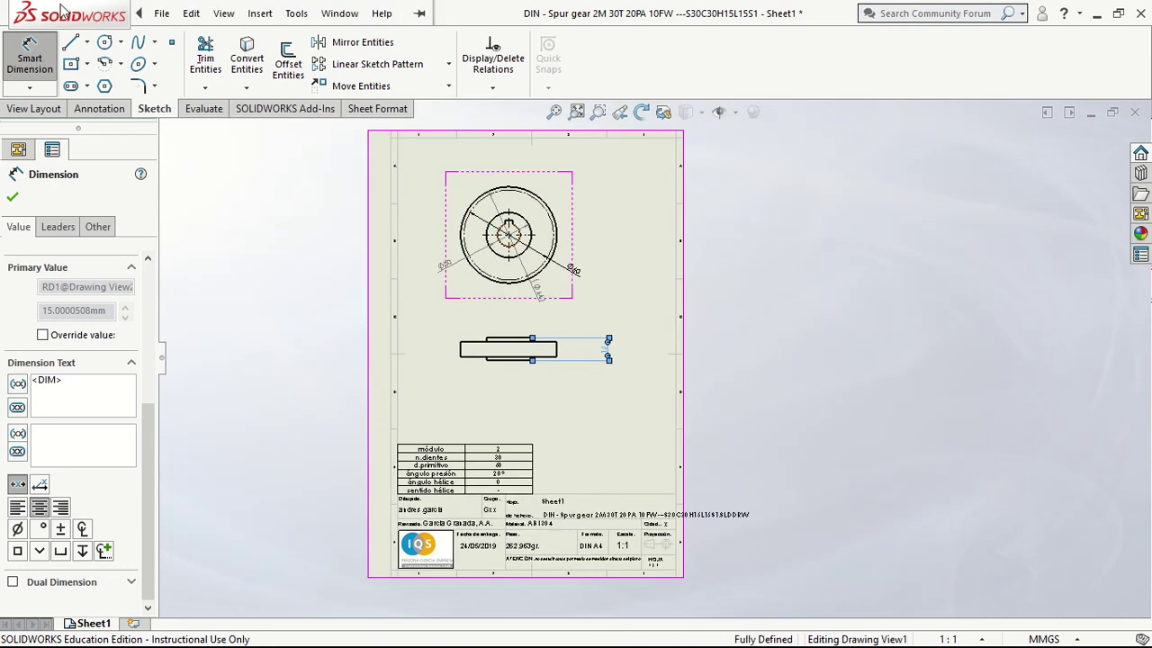
left_click(161, 12)
left_click(187, 132)
left_click(673, 428)
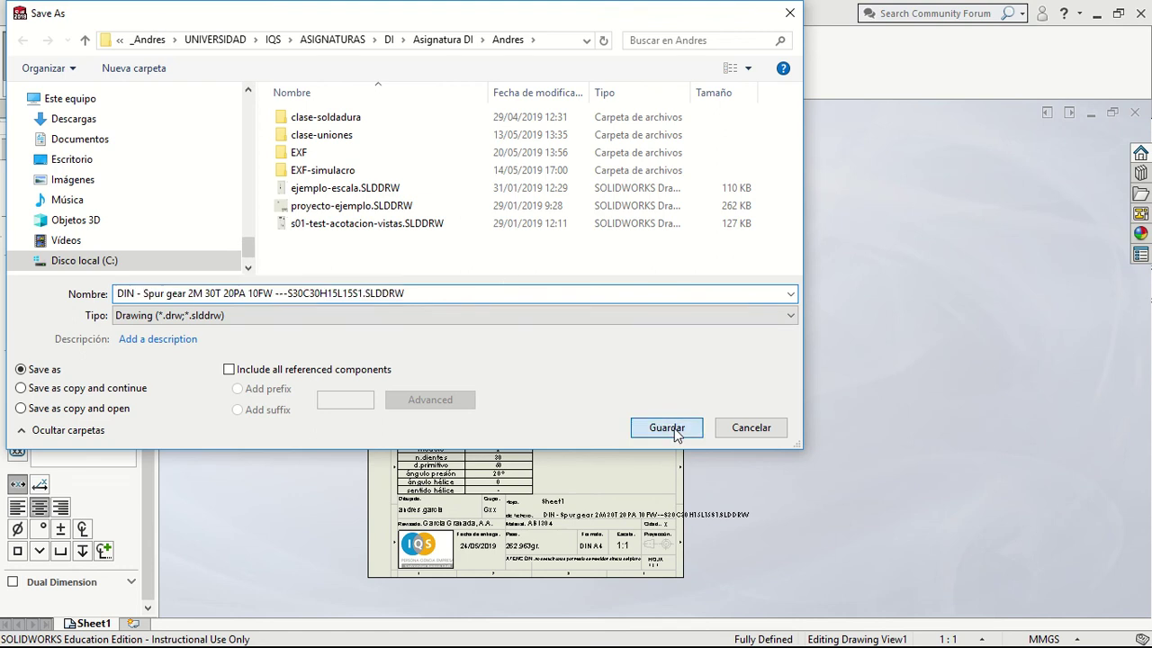
Export the drawing as an Adobe Portable Document Format (*.pdf) file.
left_click(158, 16)
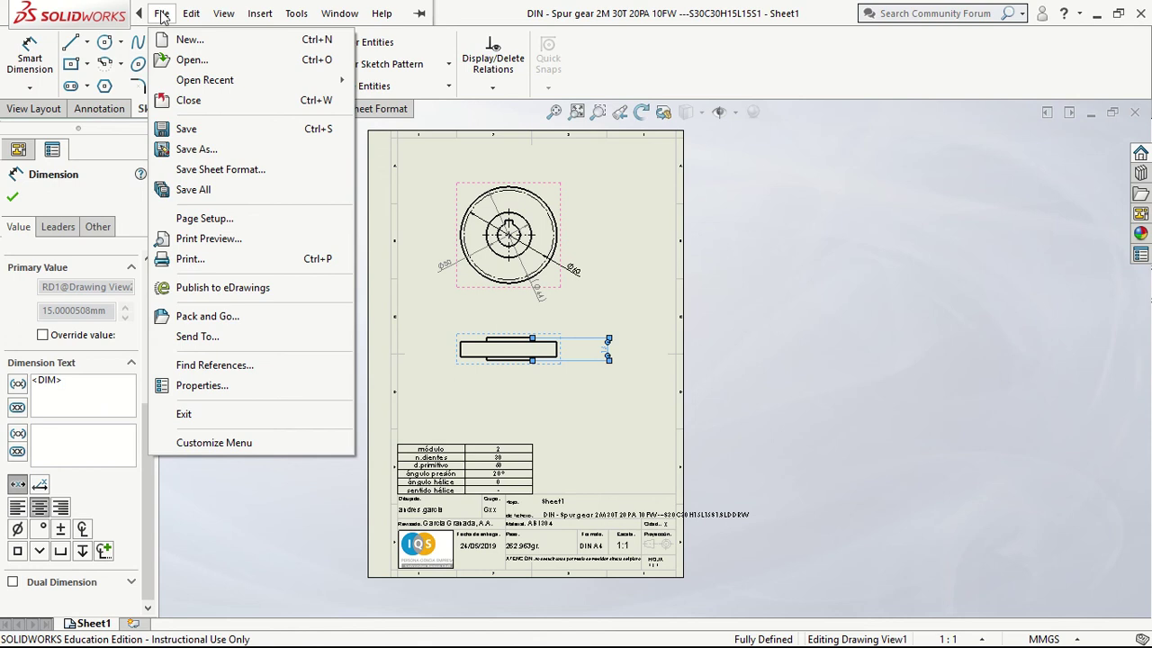
left_click(206, 153)
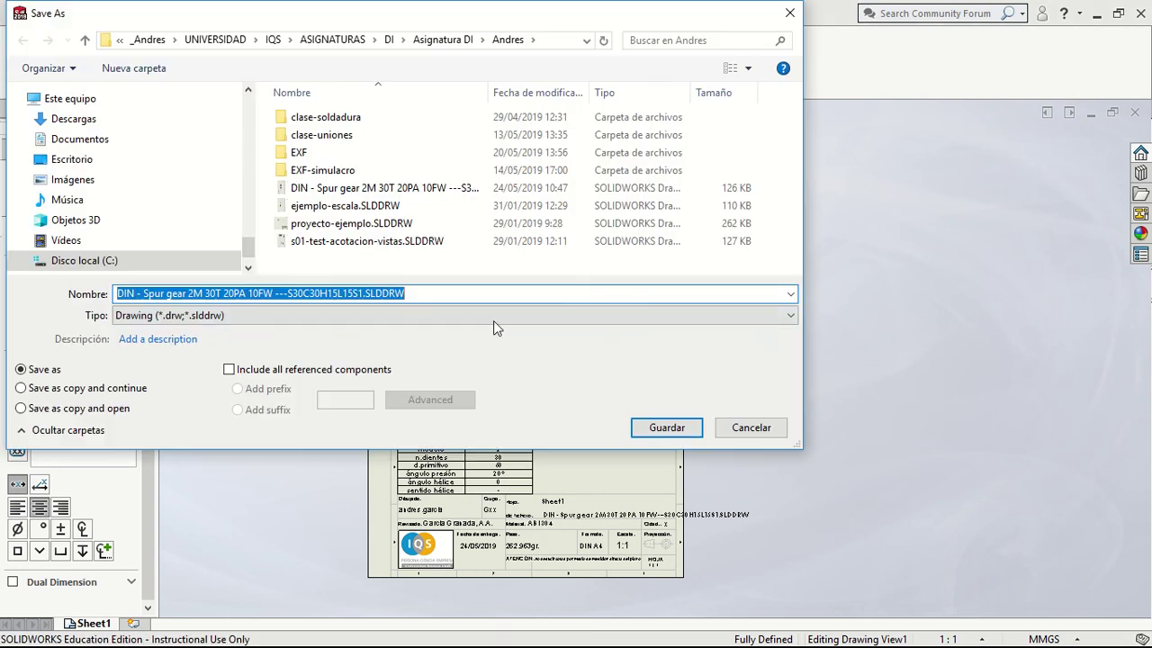
left_click(353, 316)
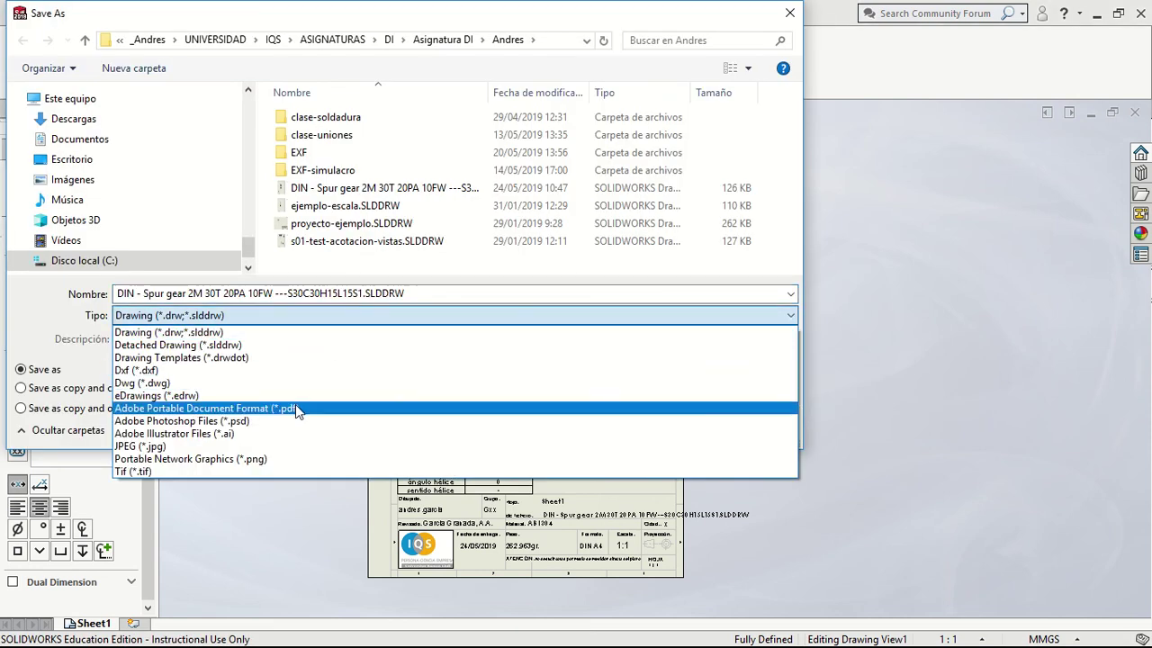
left_click(295, 404)
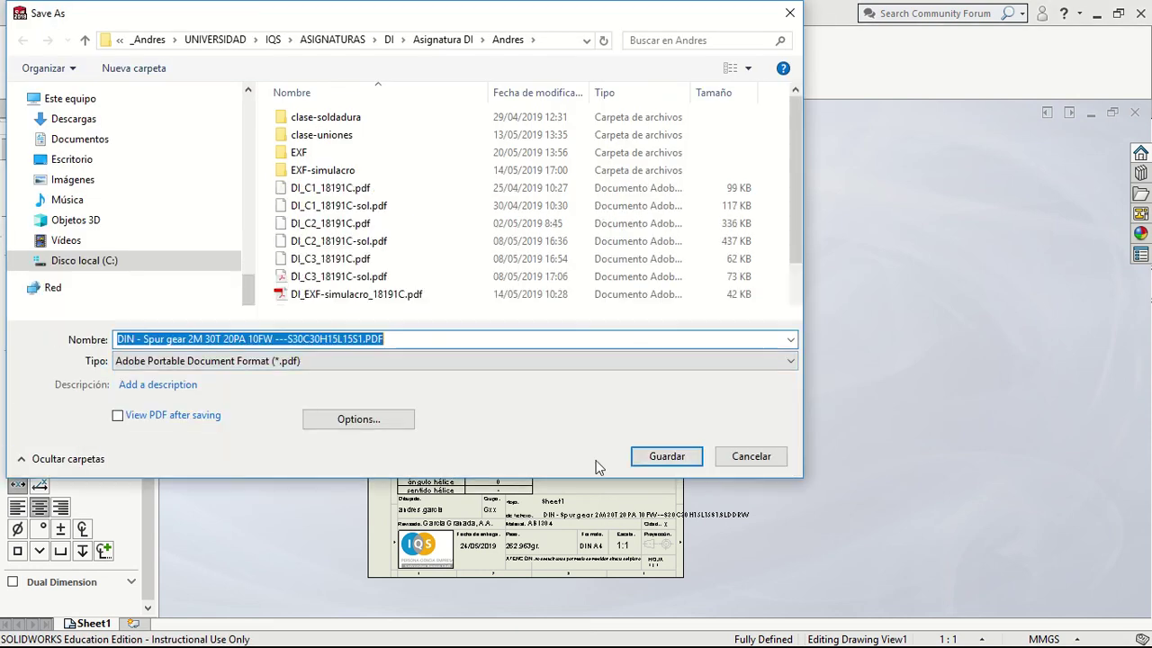
left_click(666, 457)
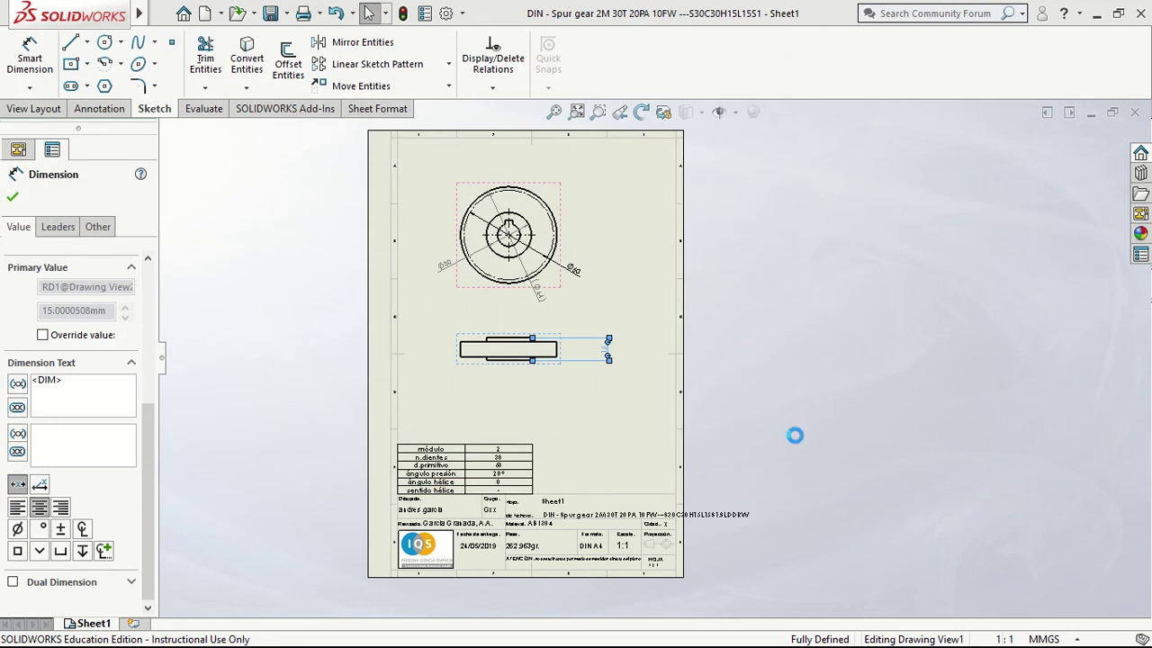